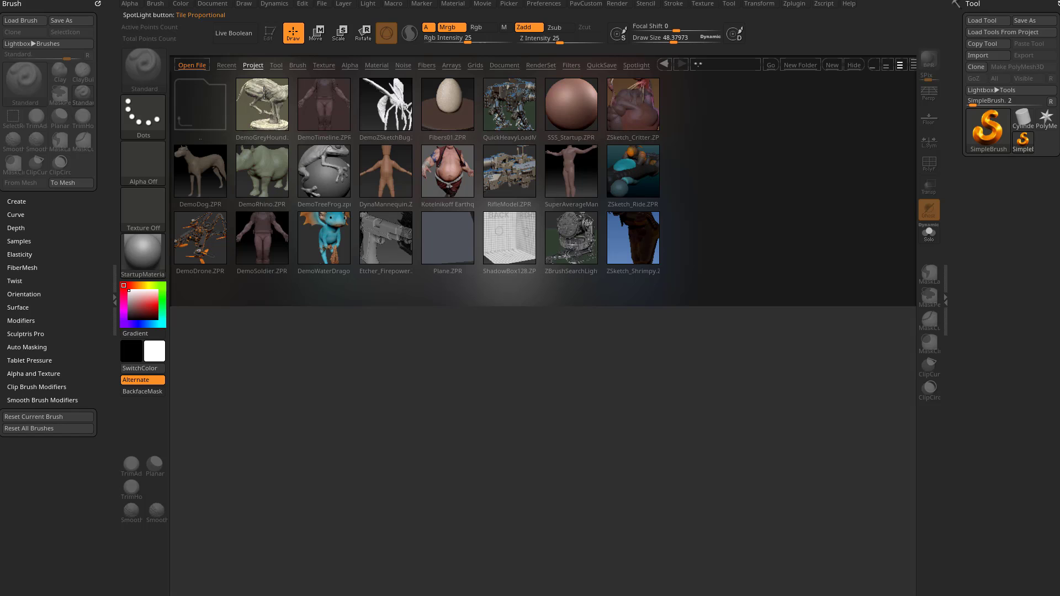
Step: Load the DeathPosed.ztl tool from the Death project folder and put the figure into Edit mode
click(253, 64)
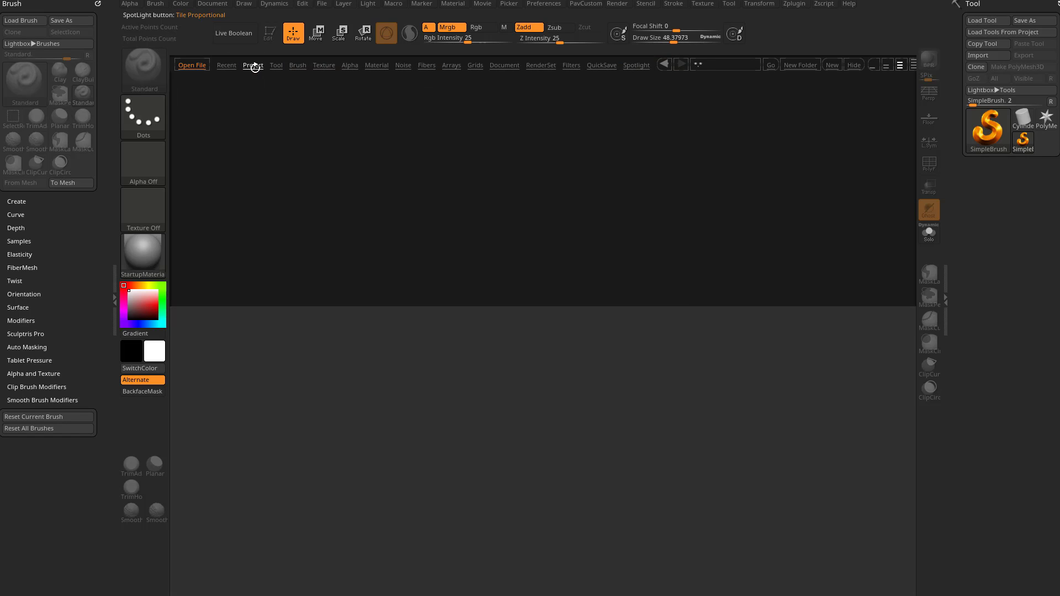
click(279, 64)
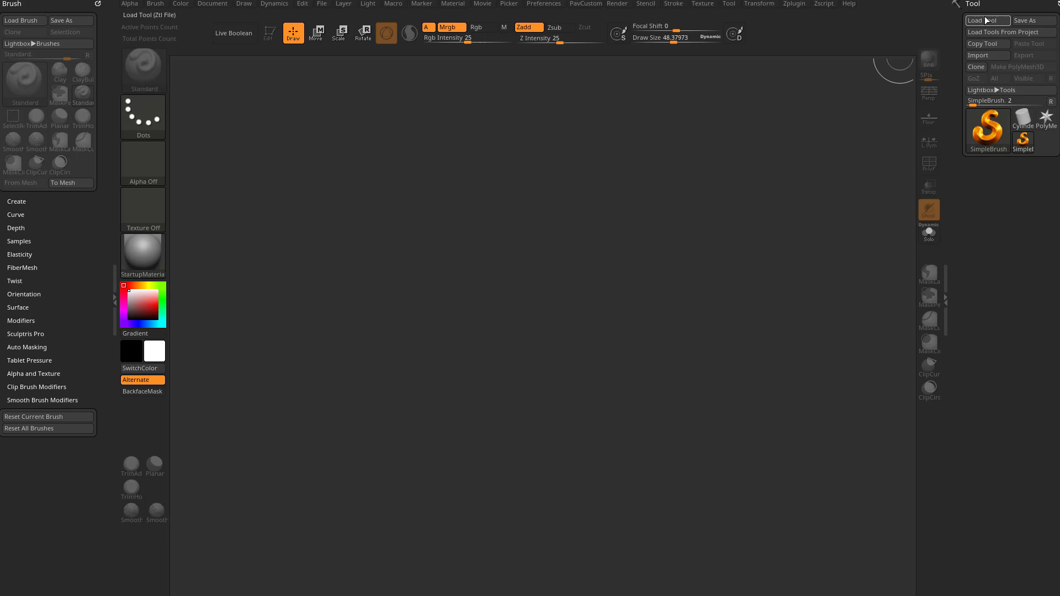
click(969, 24)
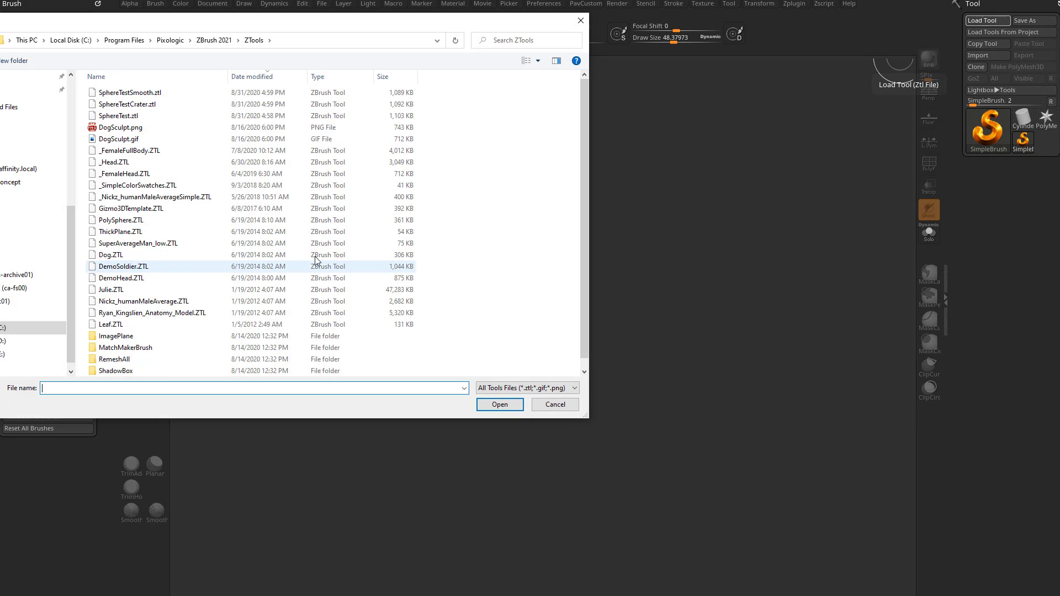
drag(292, 21, 553, 143)
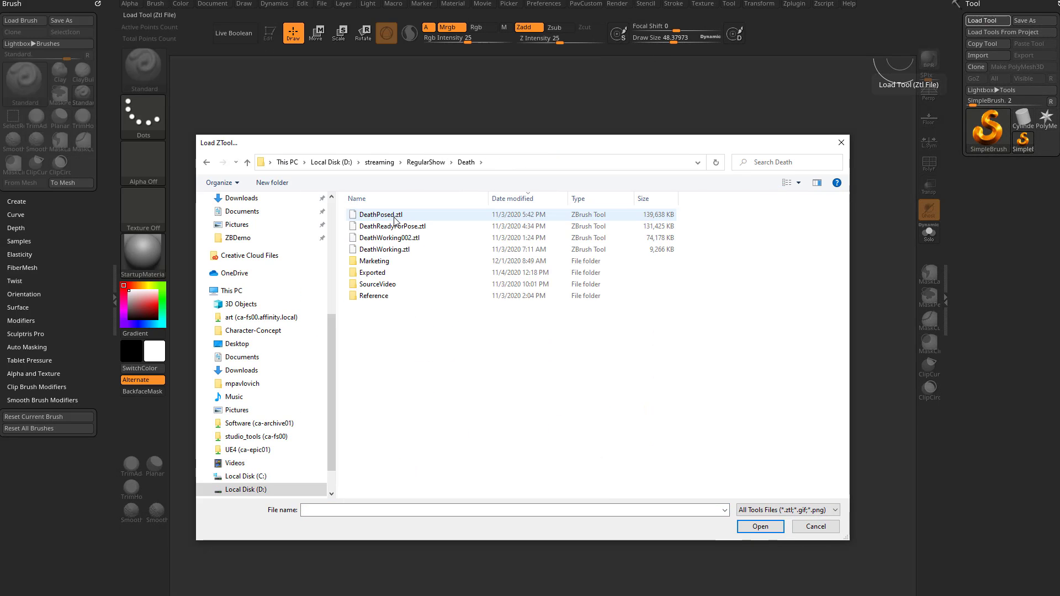
double_click(429, 225)
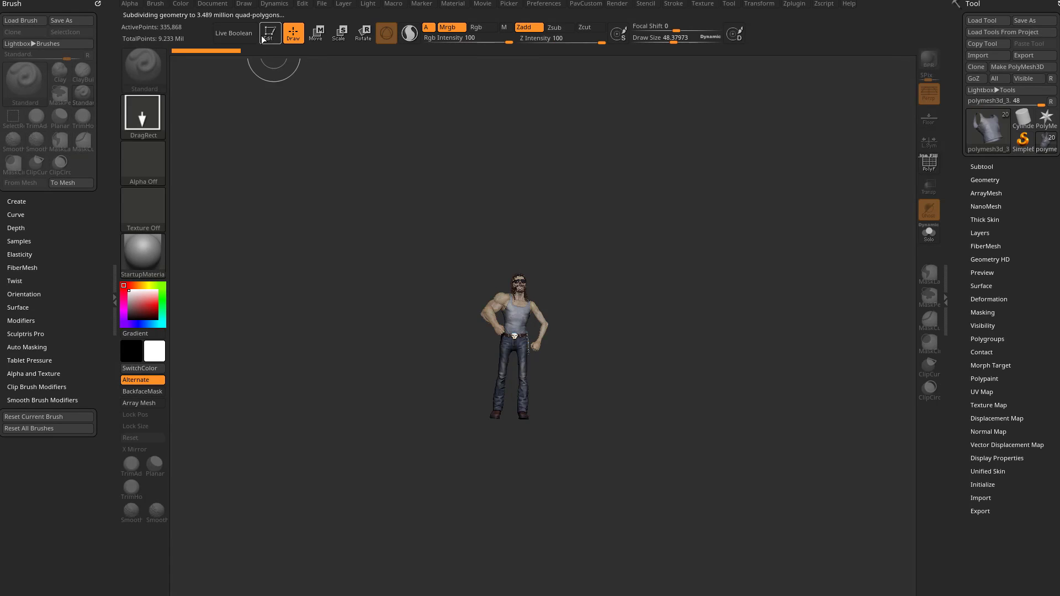
drag(747, 275, 761, 295)
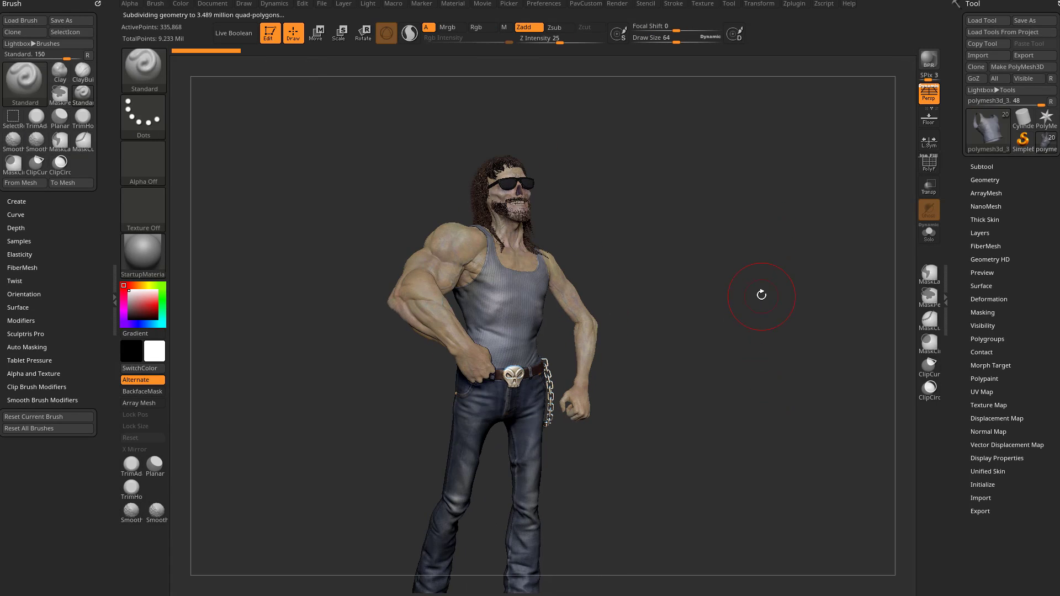
Step: Make the figure's body subtool, deathworking1, the active subtool
click(981, 167)
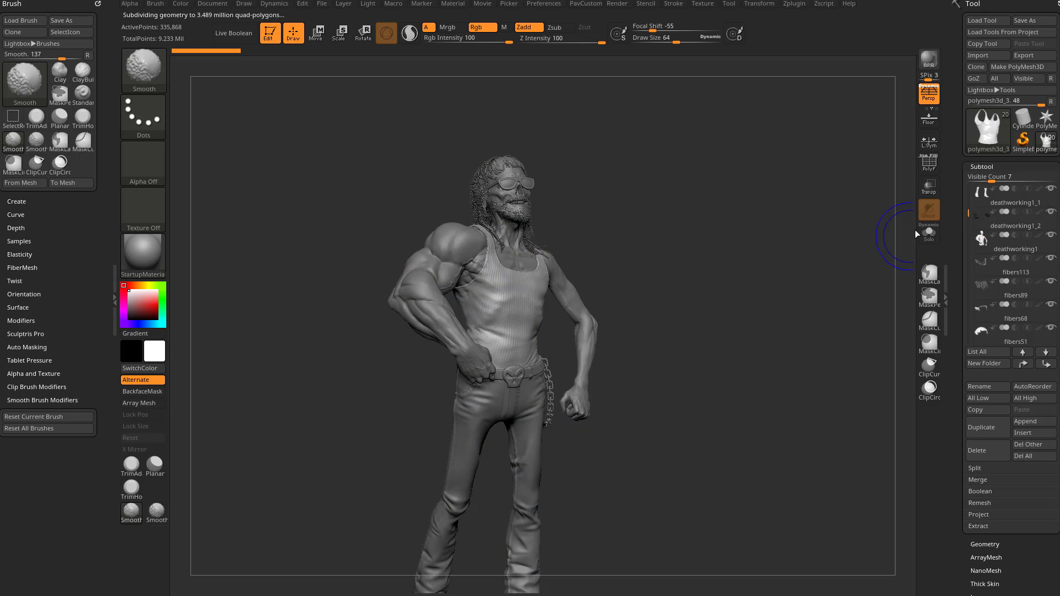
drag(803, 290, 772, 323)
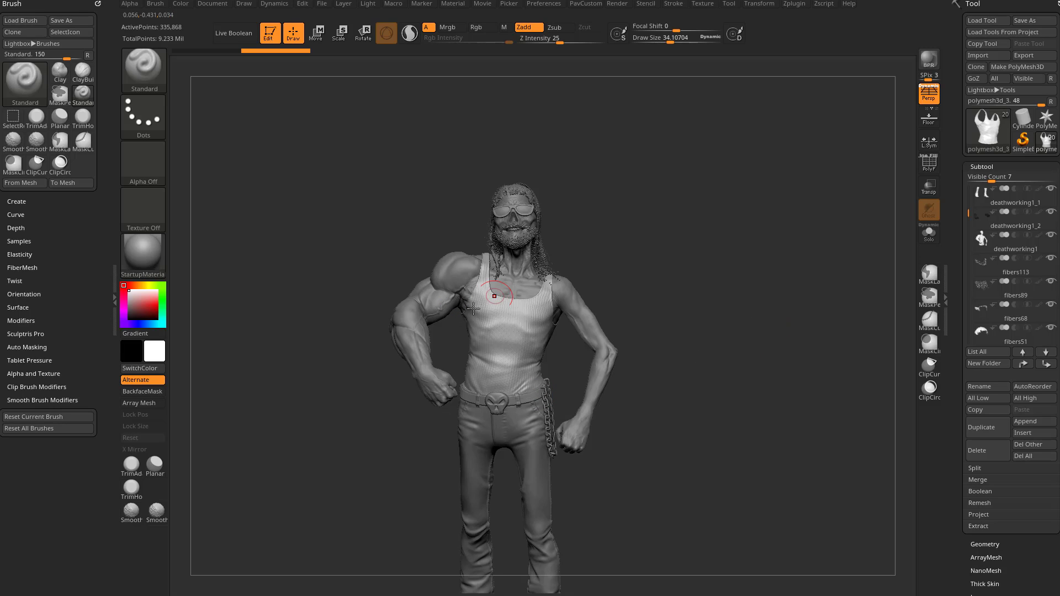
drag(969, 213, 968, 188)
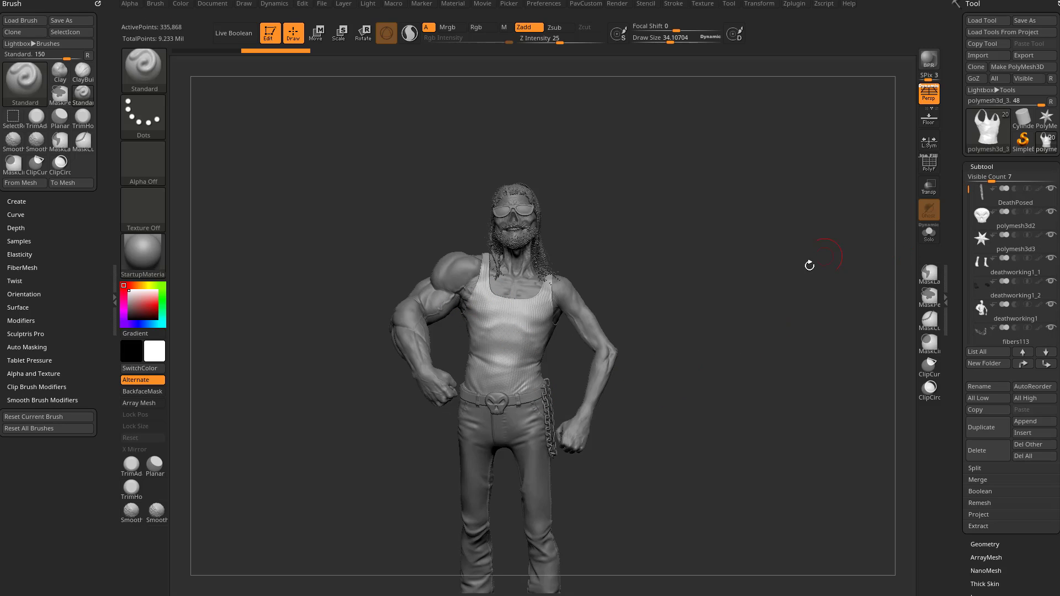
key(s)
drag(779, 294, 769, 292)
alt+click(470, 274)
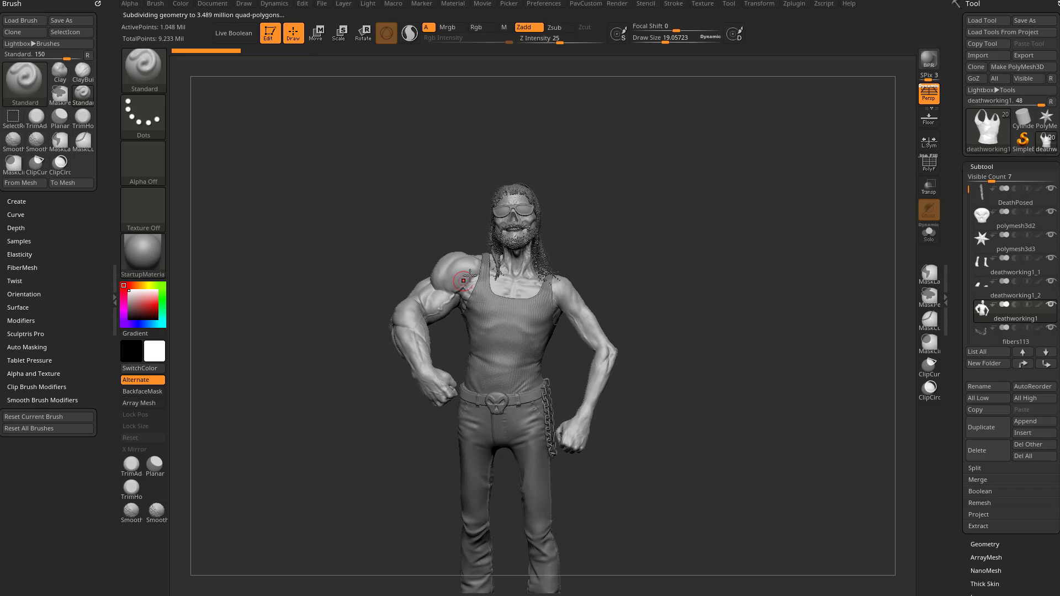
Step: Clone the body subtool as a separate tool and switch to the clone
click(973, 68)
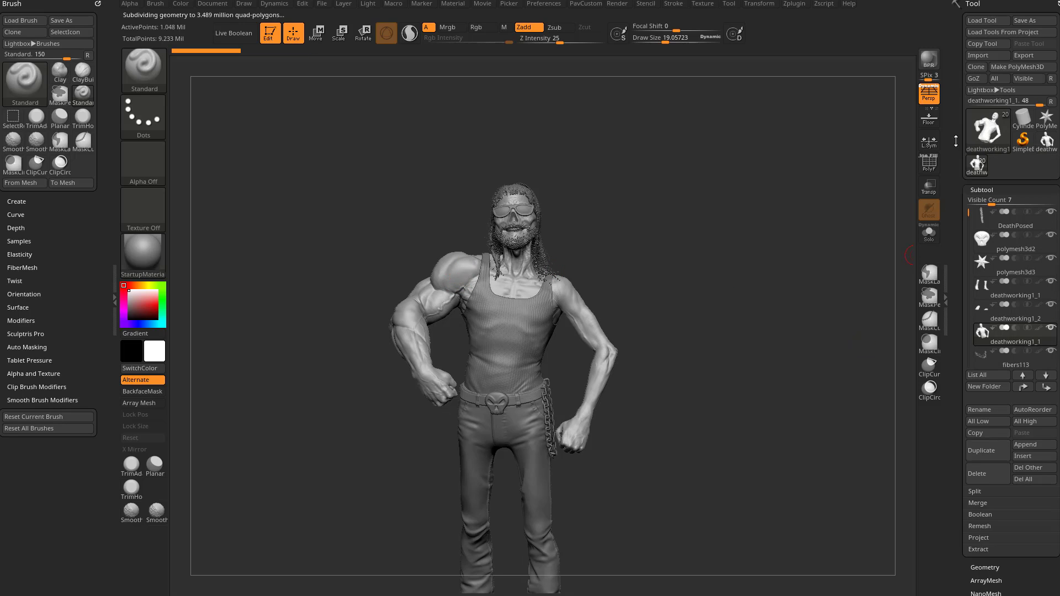
click(1045, 142)
alt+drag(745, 308, 800, 335)
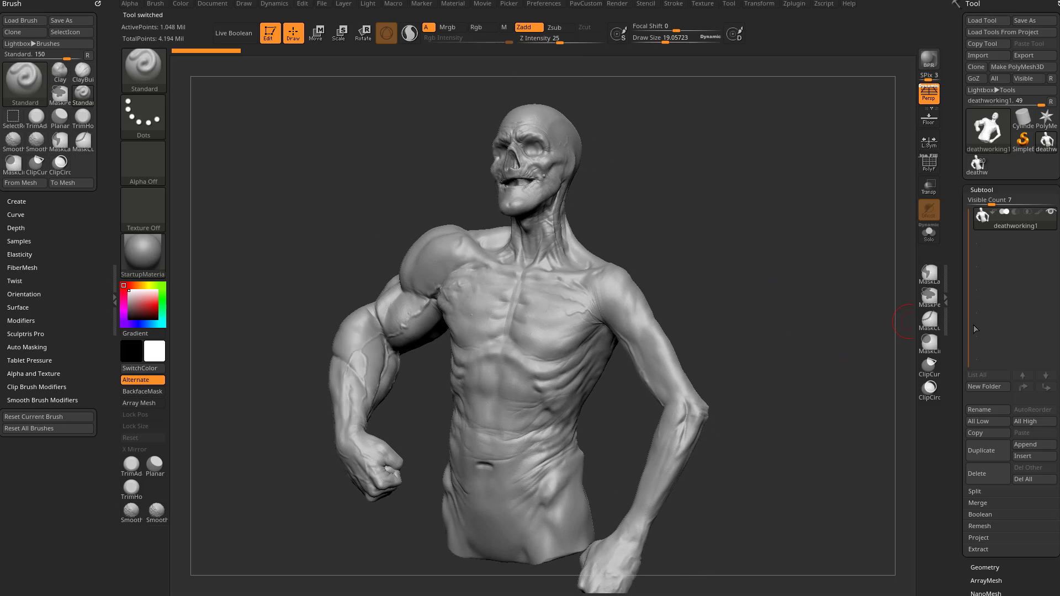
Step: Enable Thick Skin on the cloned body and set its Thickness to about 4.1
drag(986, 570, 1004, 244)
click(986, 313)
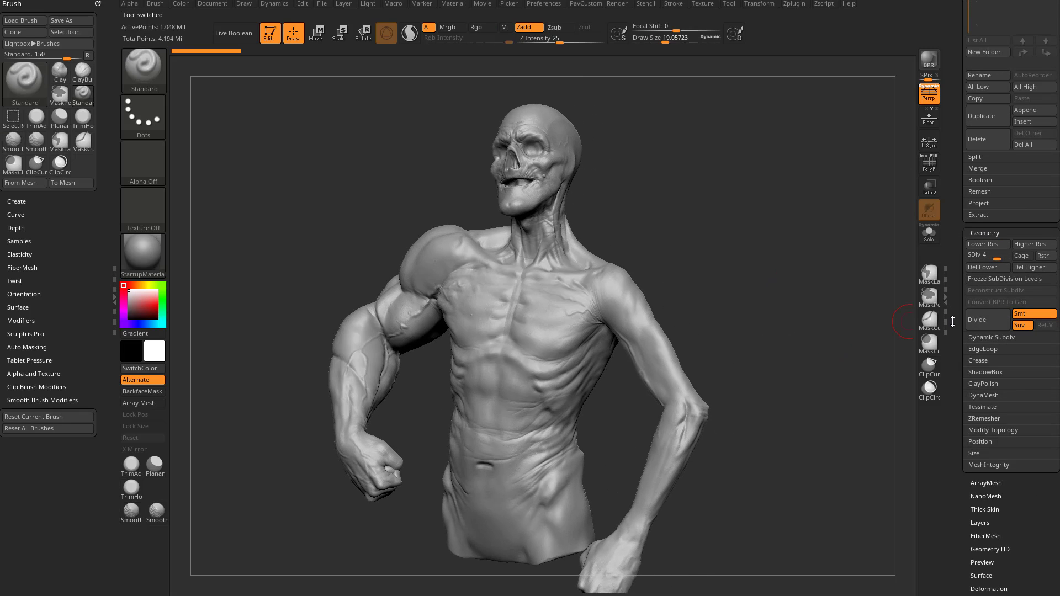
scroll(952, 322, down, 3)
key(shift)
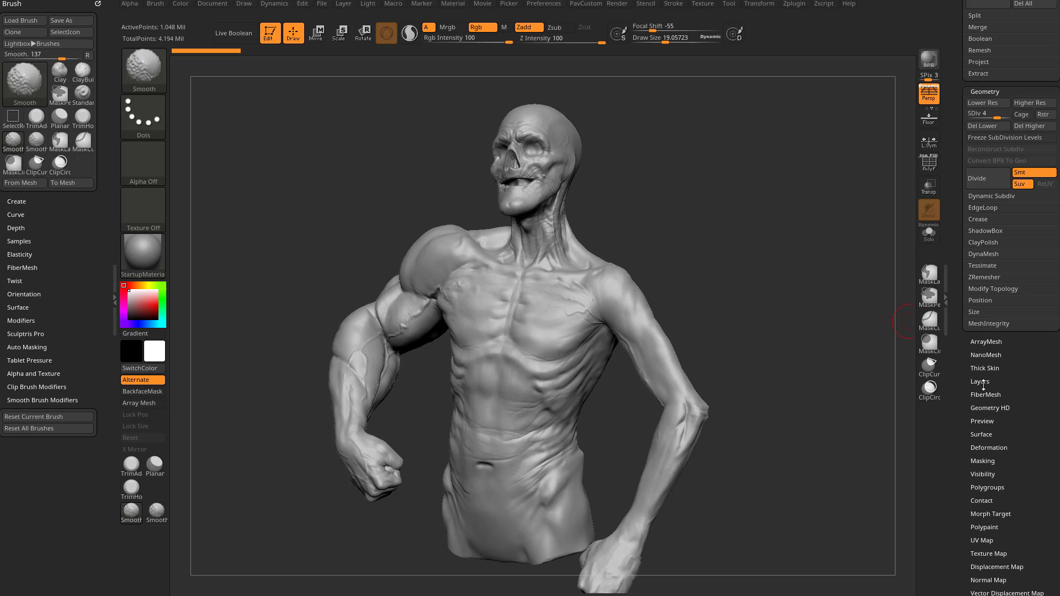
click(985, 371)
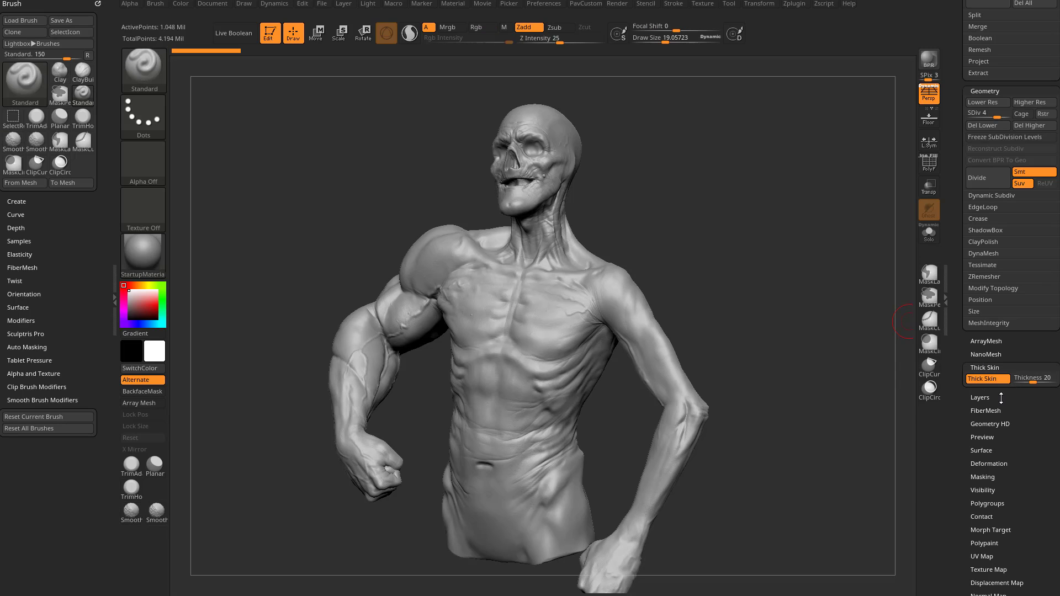
drag(1034, 379, 1028, 380)
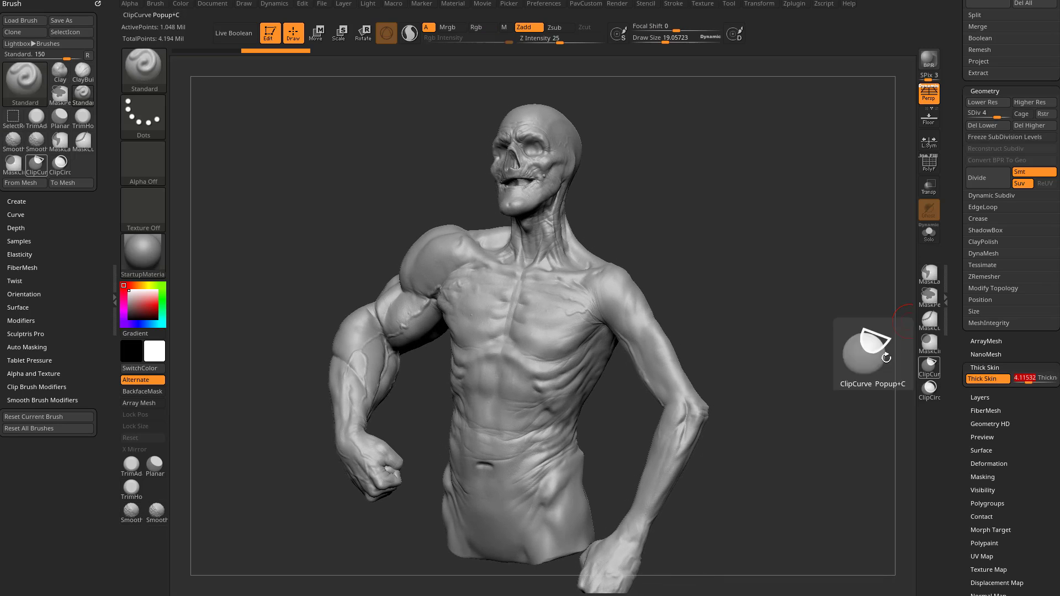
key(b)
key(c)
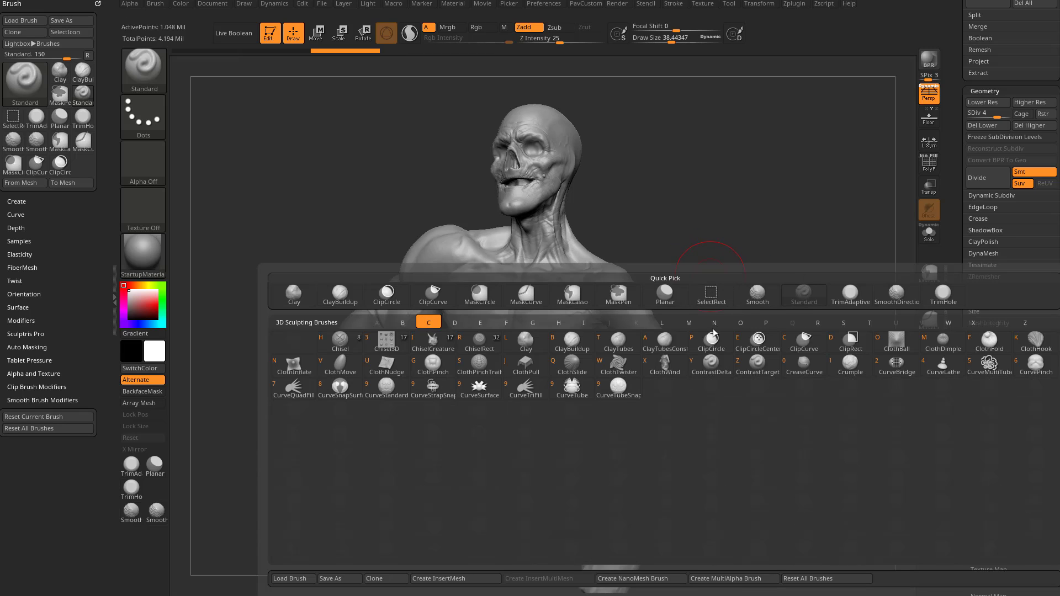
key(Escape)
Step: Build up rough, torn skin over both pectorals and the front of the thin shoulder with the ThickSkinClay brush
key(b)
key(t)
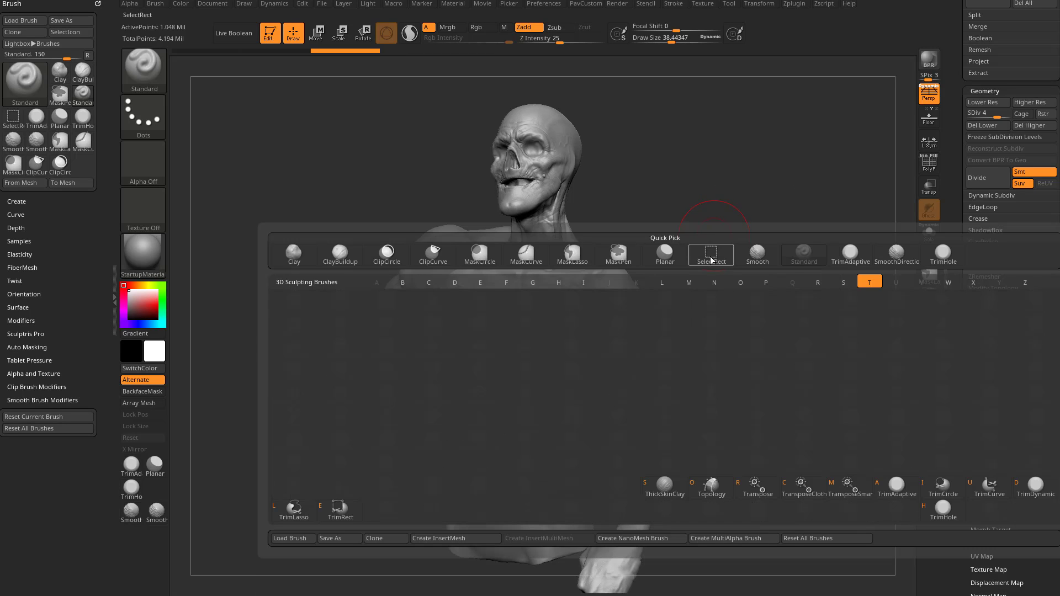
click(667, 486)
drag(729, 214, 716, 248)
alt+drag(716, 249, 710, 298)
mouse_move(559, 339)
mouse_down()
mouse_move(611, 332)
mouse_move(666, 301)
mouse_up()
alt+drag(732, 248, 728, 339)
key(s)
mouse_move(575, 382)
mouse_down()
mouse_move(521, 406)
mouse_move(555, 451)
mouse_up()
drag(750, 302, 801, 301)
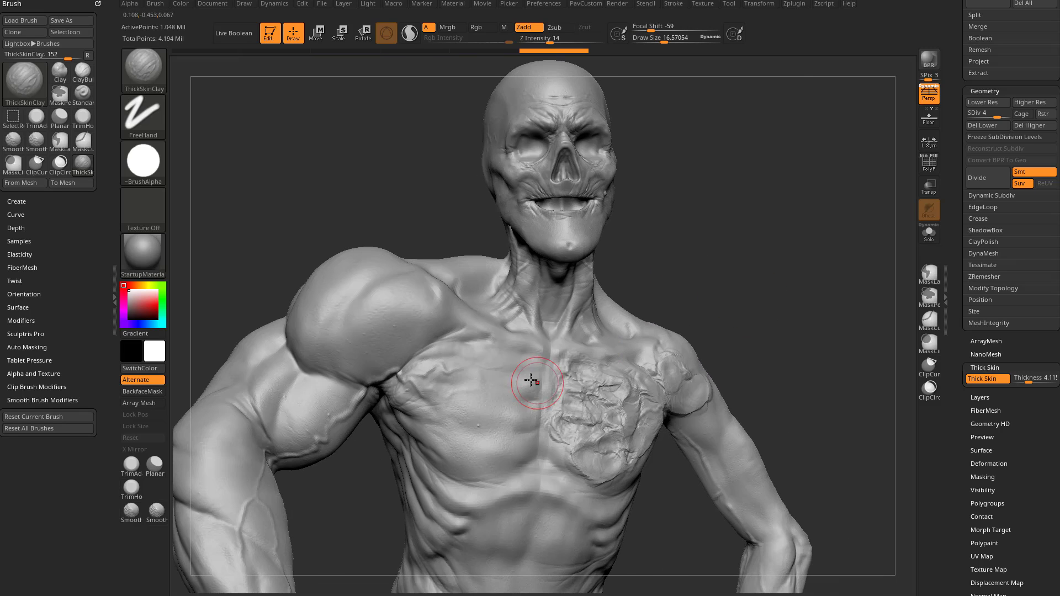
mouse_move(532, 382)
mouse_down()
mouse_move(453, 403)
mouse_move(516, 420)
mouse_move(530, 392)
mouse_move(589, 362)
mouse_up()
mouse_move(712, 254)
mouse_down()
mouse_move(724, 247)
mouse_move(703, 267)
mouse_move(759, 269)
mouse_move(726, 273)
mouse_move(722, 299)
mouse_move(569, 373)
mouse_move(674, 315)
mouse_move(643, 367)
mouse_up()
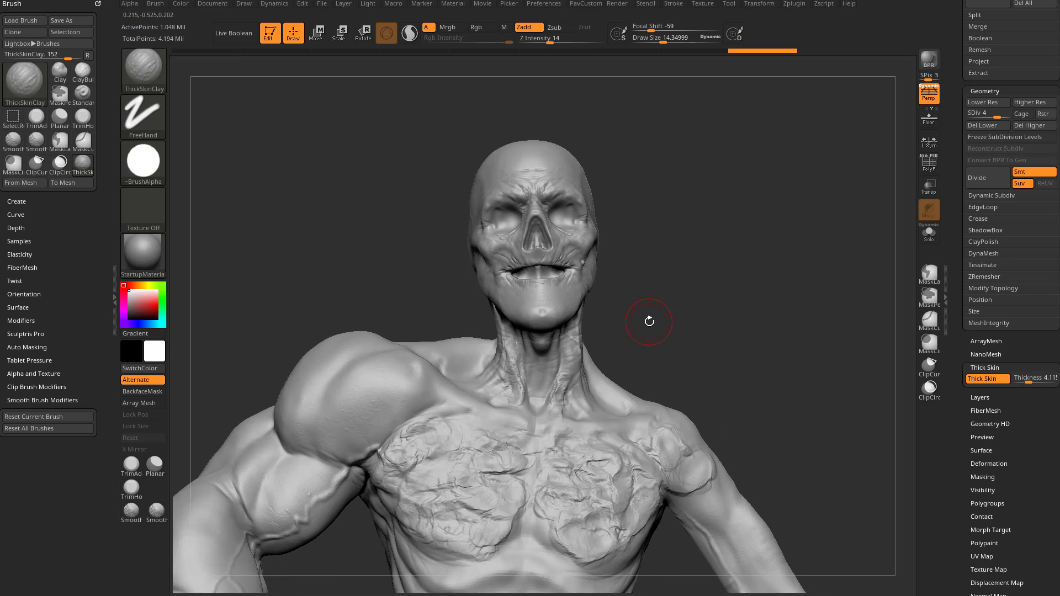
Step: Sculpt stringy tissue down the side of the neck using the GroomHairLong brush with Alpha 06
key(b)
key(g)
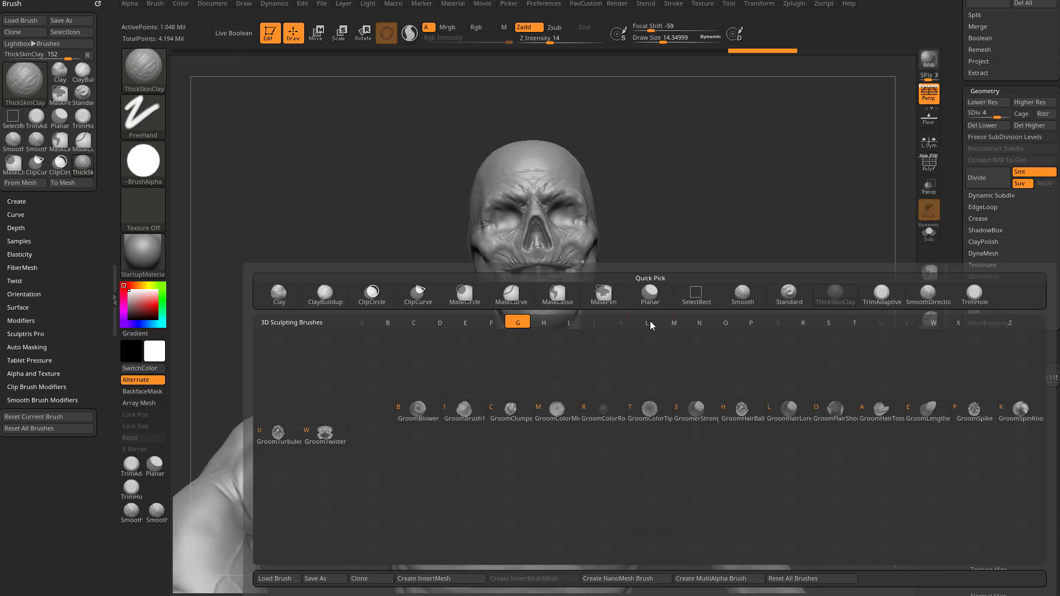
click(790, 409)
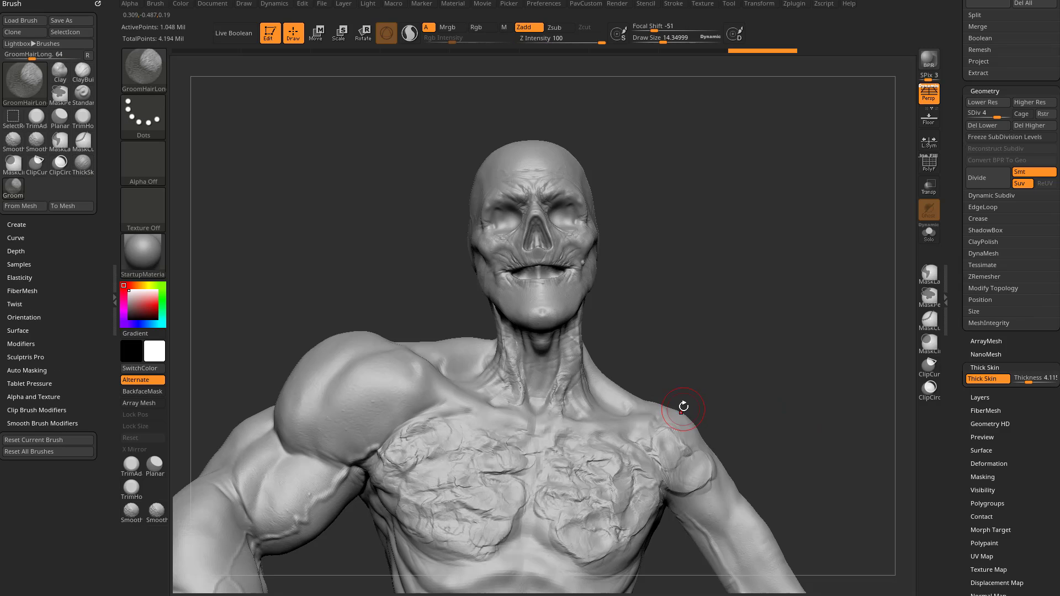
click(161, 171)
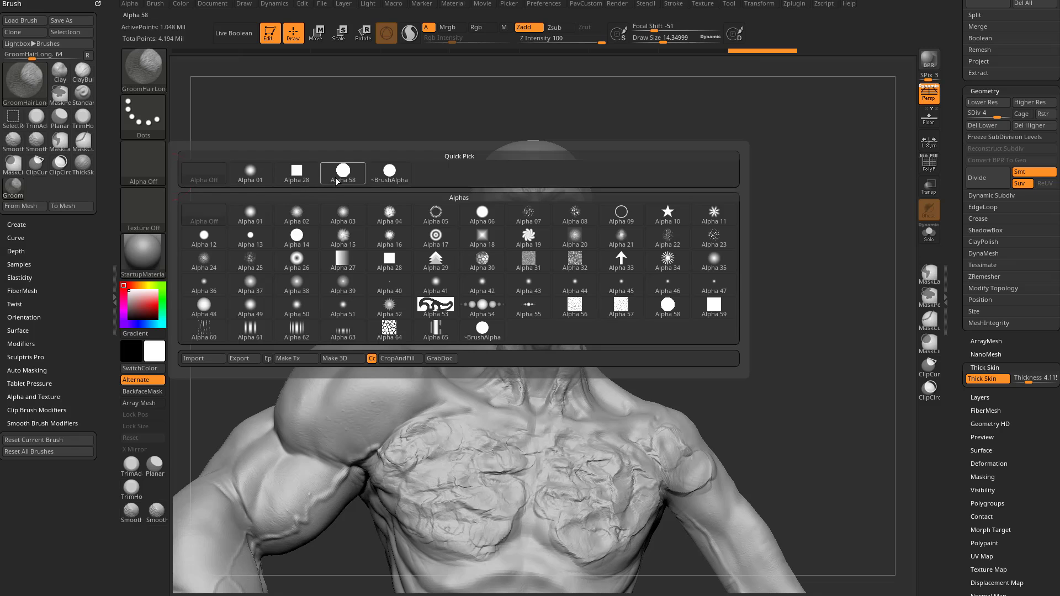
click(481, 221)
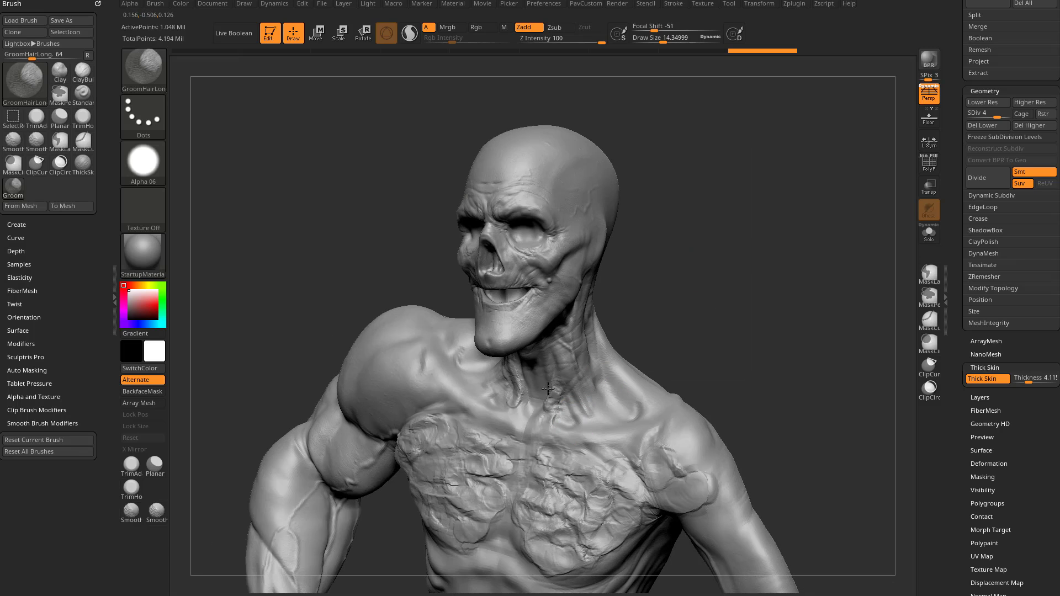
drag(577, 380, 595, 402)
drag(670, 358, 619, 341)
drag(565, 320, 564, 365)
Step: Sculpt shredded skin over the cheek and around the mouth with the GroomHairLong brush
drag(665, 307, 633, 256)
drag(537, 304, 538, 281)
drag(635, 180, 667, 243)
mouse_move(507, 281)
mouse_down()
mouse_move(541, 268)
mouse_move(521, 276)
mouse_up()
right_drag(522, 276, 655, 236)
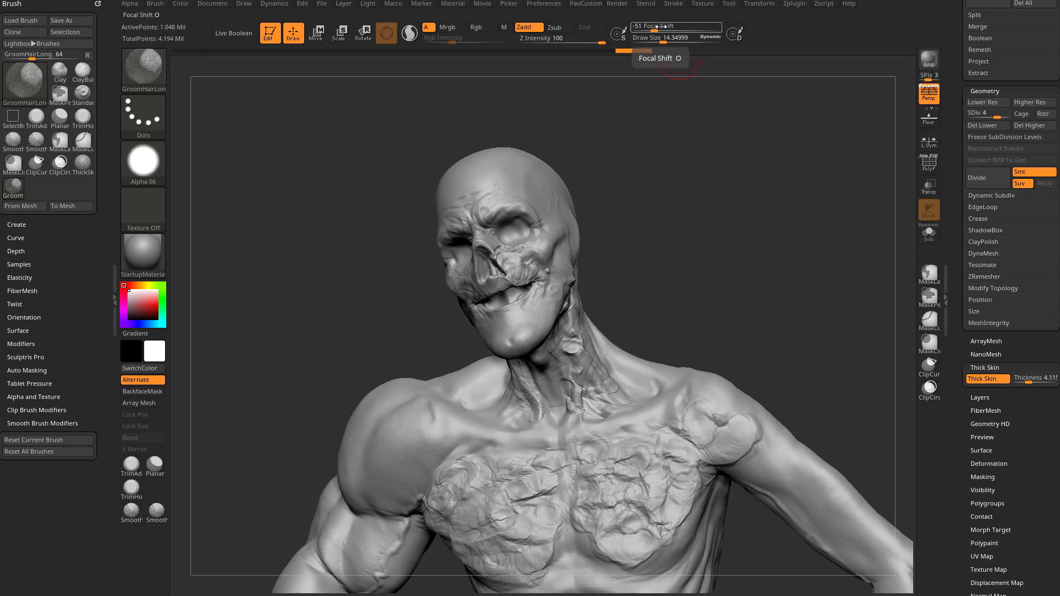
Step: Set the brush's Focal Shift to 0 and sculpt a stroke on the lower jaw
drag(661, 27, 676, 28)
right_drag(560, 252, 530, 274)
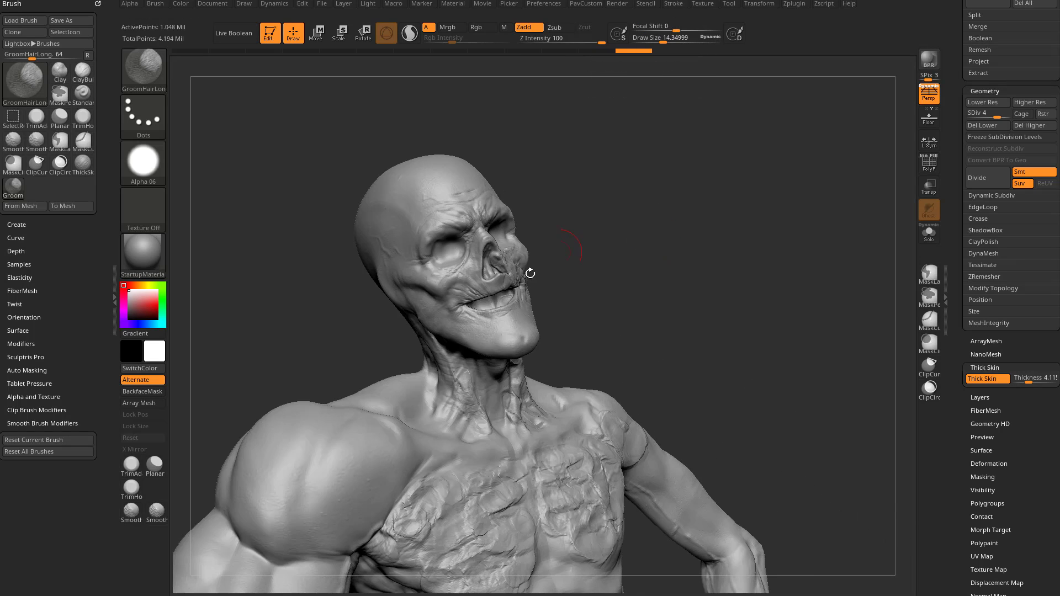
drag(484, 333, 487, 331)
right_drag(487, 331, 630, 328)
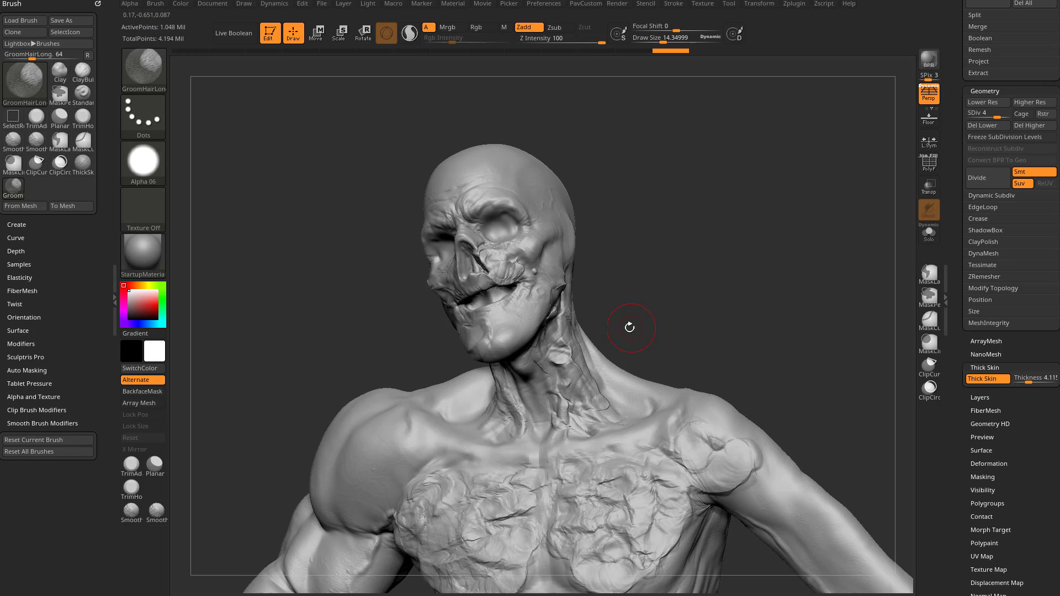
Step: Switch the brush to Alpha 28 and sculpt strands at the base of the neck
click(150, 166)
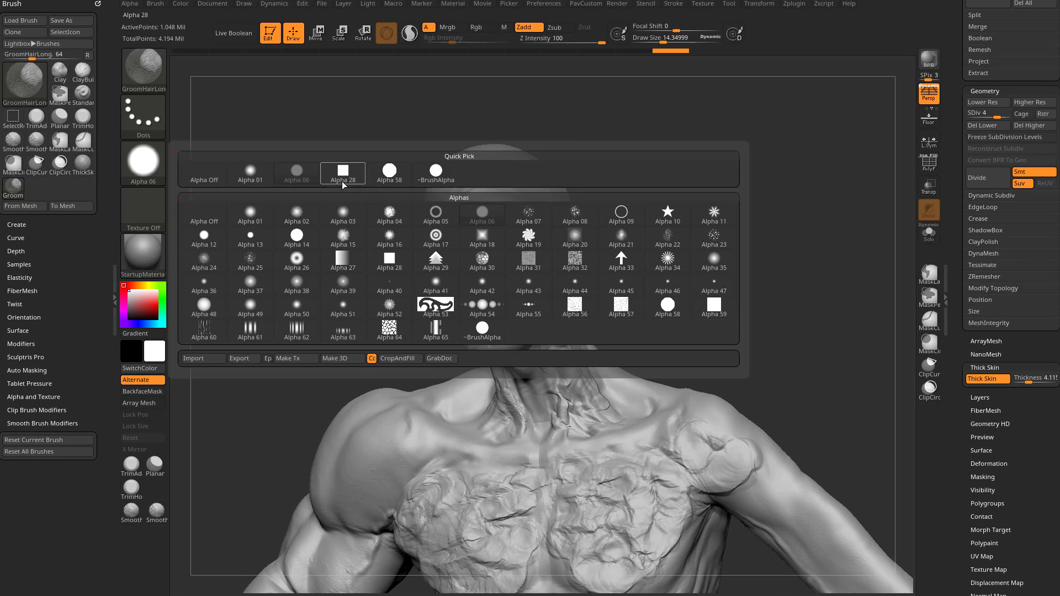
click(342, 175)
drag(610, 393, 611, 391)
right_drag(610, 391, 592, 358)
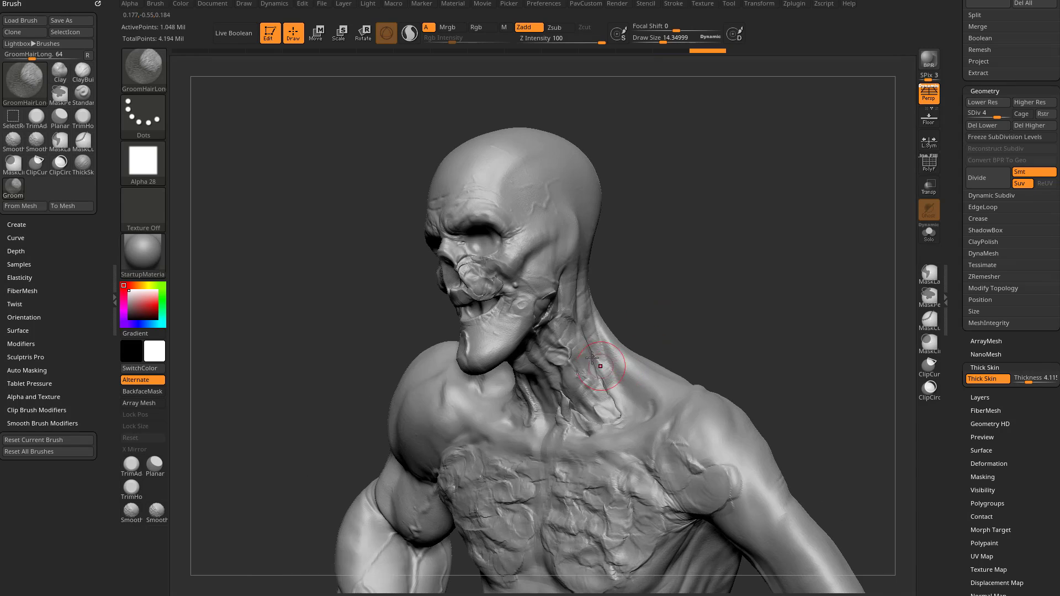
click(633, 387)
Step: Try Alpha 60 with a stroke on the bulky shoulder and undo the stroke
click(163, 174)
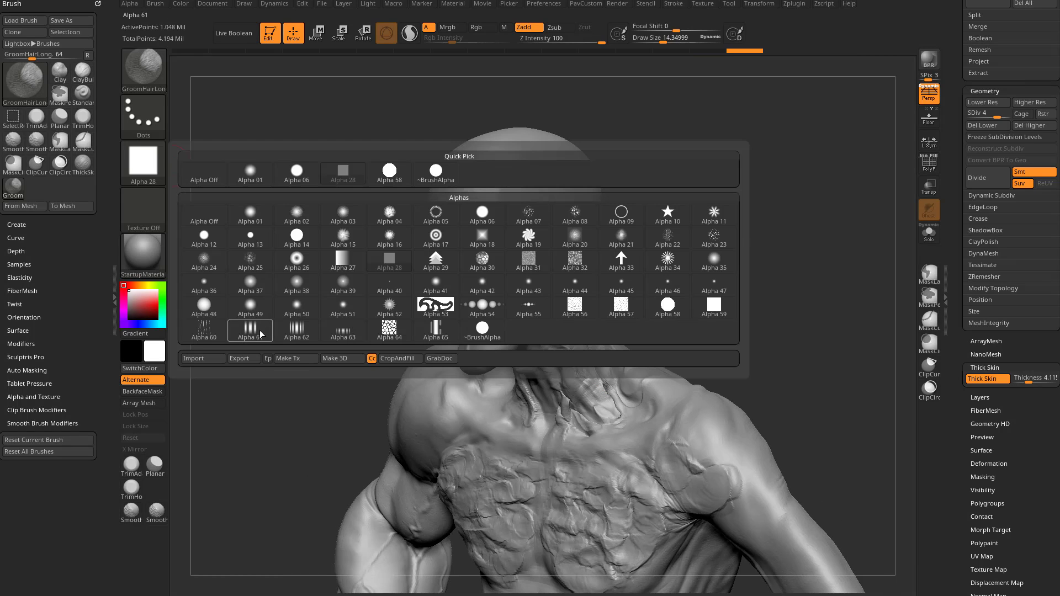
click(213, 334)
mouse_move(237, 454)
right_down()
mouse_move(262, 385)
mouse_move(353, 369)
right_up()
mouse_move(387, 371)
mouse_down()
mouse_move(418, 350)
mouse_move(409, 326)
mouse_move(434, 357)
mouse_up()
key(ctrl+z)
Step: Switch the brush to Alpha 61 and sculpt a patch of torn skin on the bulky shoulder
click(153, 159)
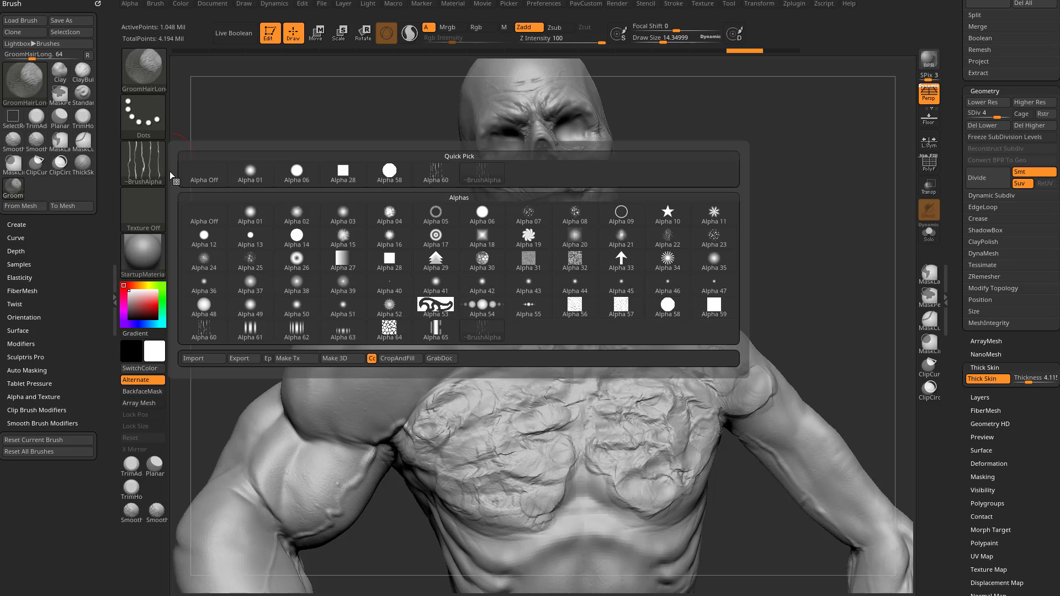
click(251, 331)
right_drag(355, 197, 381, 218)
mouse_move(395, 369)
mouse_down()
mouse_move(418, 338)
mouse_move(404, 331)
mouse_move(400, 389)
mouse_up()
right_drag(382, 397, 784, 298)
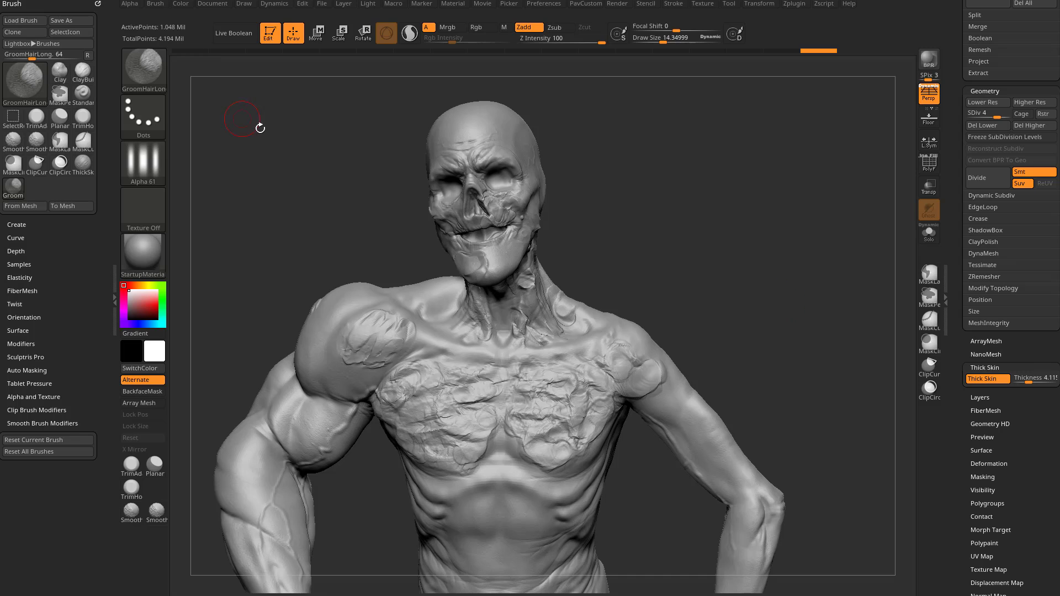
Step: Select the Crumple brush and set its Z Intensity to 68
key(b)
key(c)
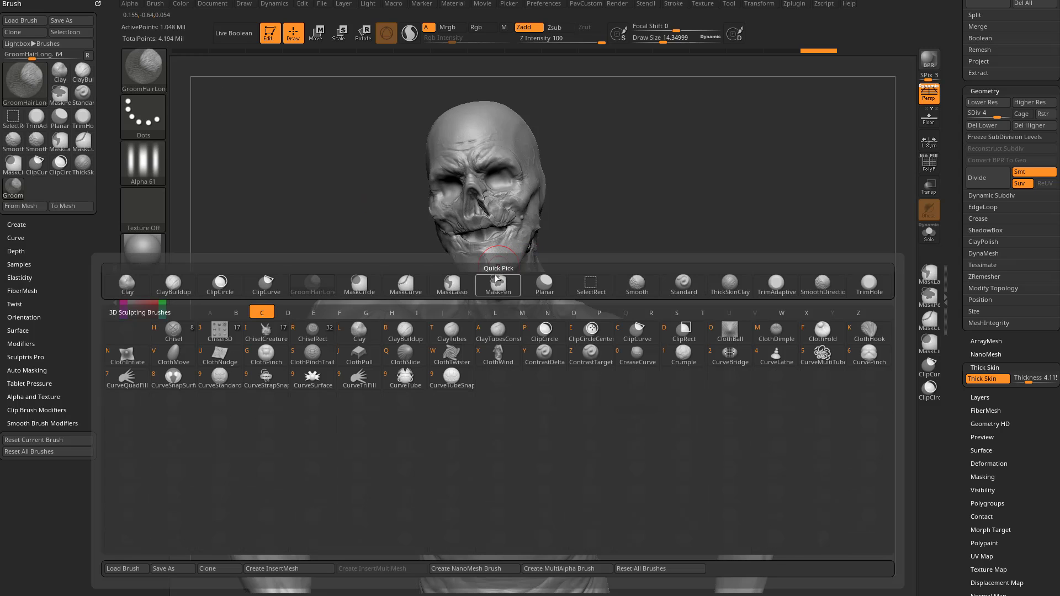
click(684, 353)
right_drag(740, 291, 652, 357)
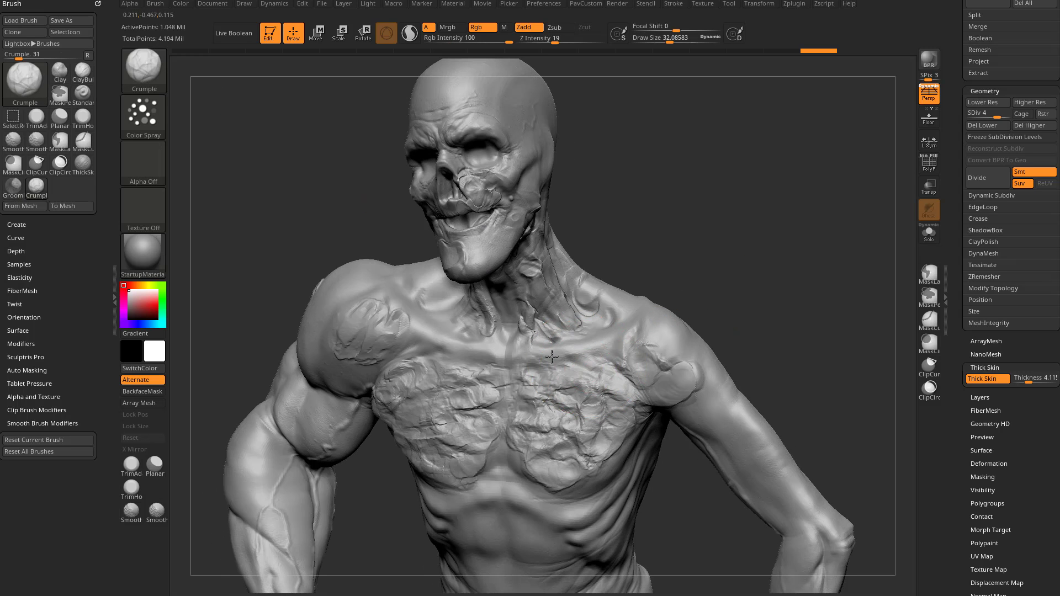
click(554, 40)
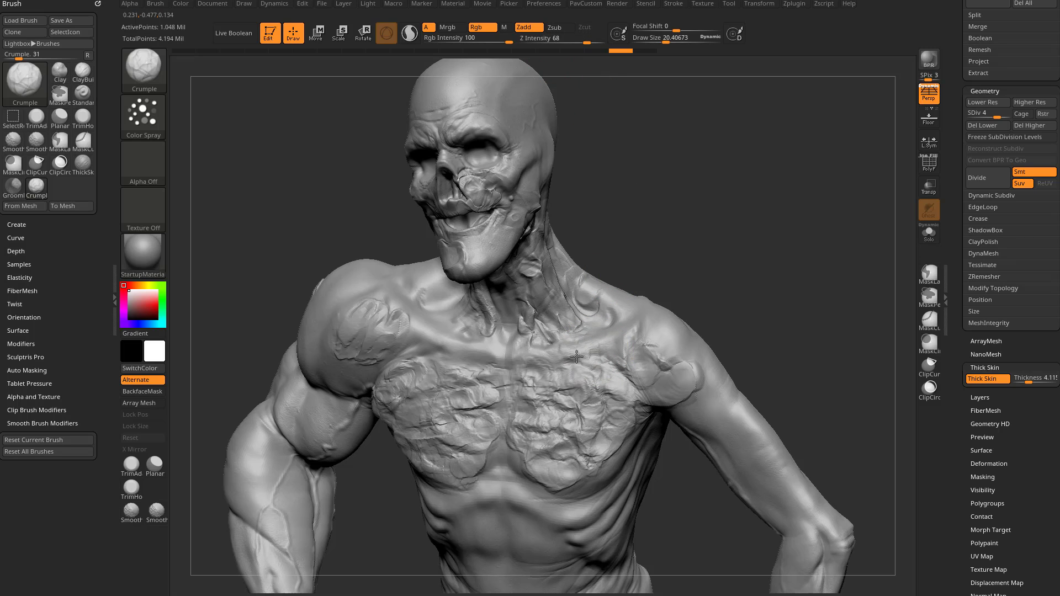
Step: Sculpt crumpled skin across the upper chest and base of the neck with the Crumple brush
mouse_move(576, 357)
mouse_down()
mouse_move(585, 387)
mouse_move(619, 314)
mouse_move(536, 347)
mouse_move(585, 364)
mouse_up()
right_drag(597, 309, 658, 296)
mouse_move(444, 382)
mouse_down()
mouse_move(398, 364)
mouse_move(442, 348)
mouse_move(405, 359)
mouse_up()
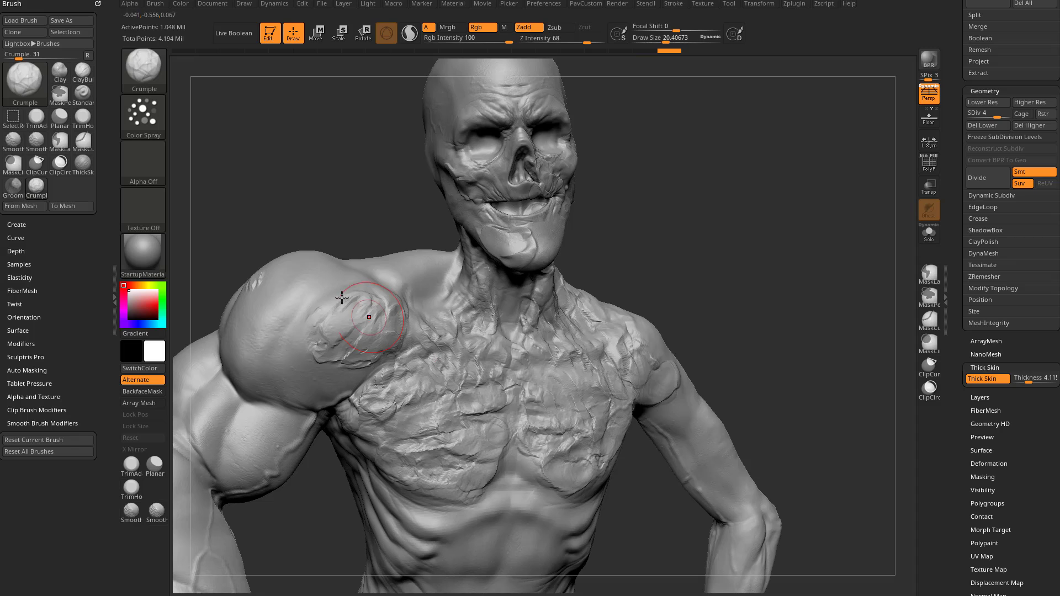
Step: Switch the brush to Alpha 06 and crumple the skin over the bulky shoulder and the slimmer shoulder
click(160, 157)
click(146, 166)
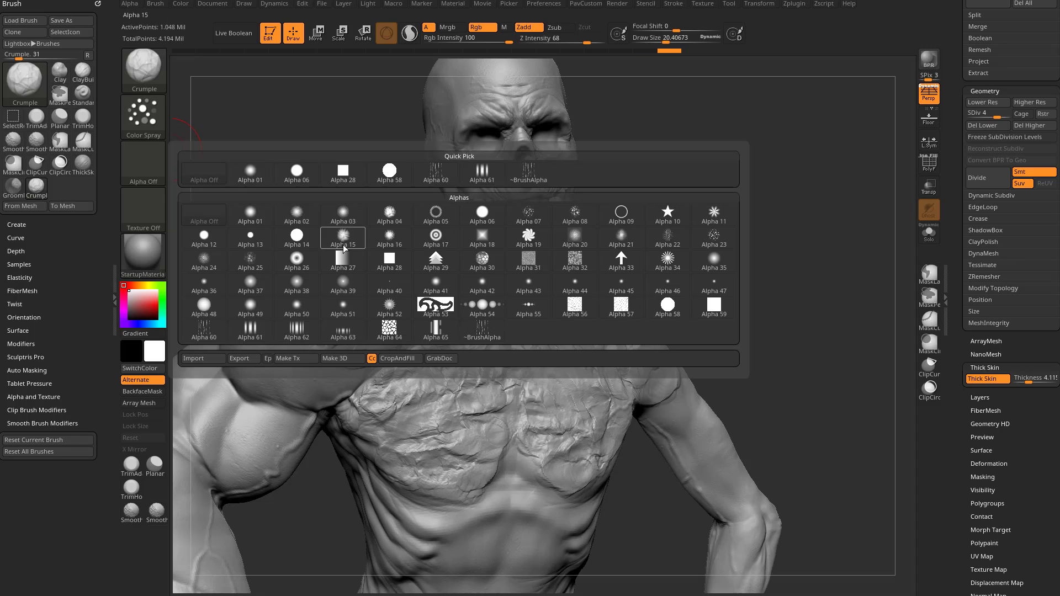
click(469, 223)
mouse_move(429, 390)
mouse_down()
mouse_move(453, 320)
mouse_move(343, 342)
mouse_move(350, 360)
mouse_move(301, 331)
mouse_up()
drag(755, 303, 710, 318)
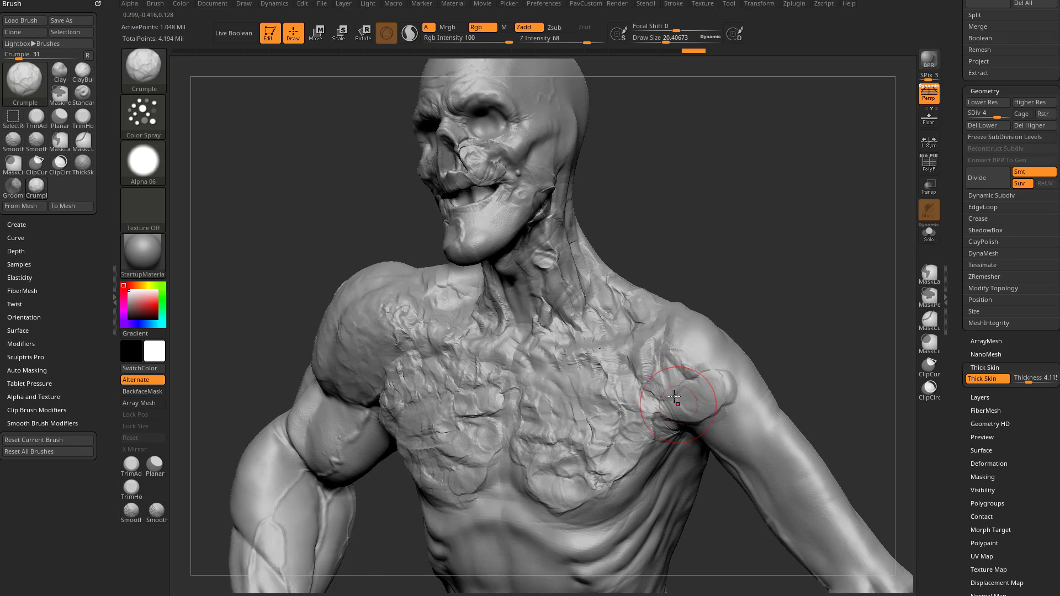
mouse_move(687, 391)
mouse_down()
mouse_move(685, 370)
mouse_move(704, 375)
mouse_up()
alt+drag(795, 359, 792, 333)
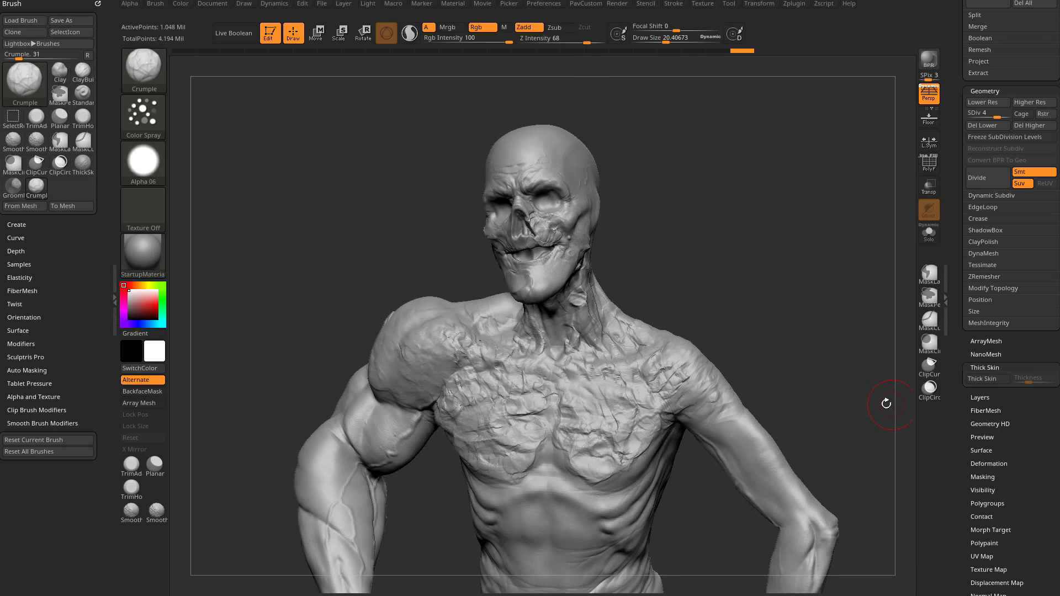
Step: Undo a trial stroke on the slimmer shoulder and crumple the skin down the slim arm and across the chest
mouse_move(677, 369)
mouse_down()
mouse_move(701, 387)
mouse_move(632, 366)
mouse_move(643, 378)
mouse_up()
key(ctrl+z)
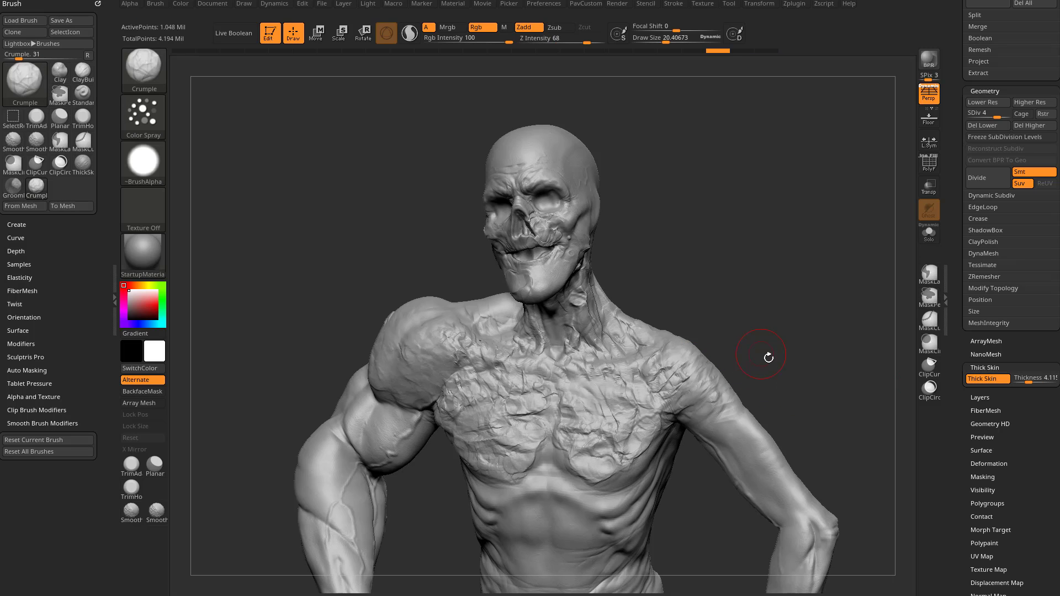
drag(769, 358, 699, 395)
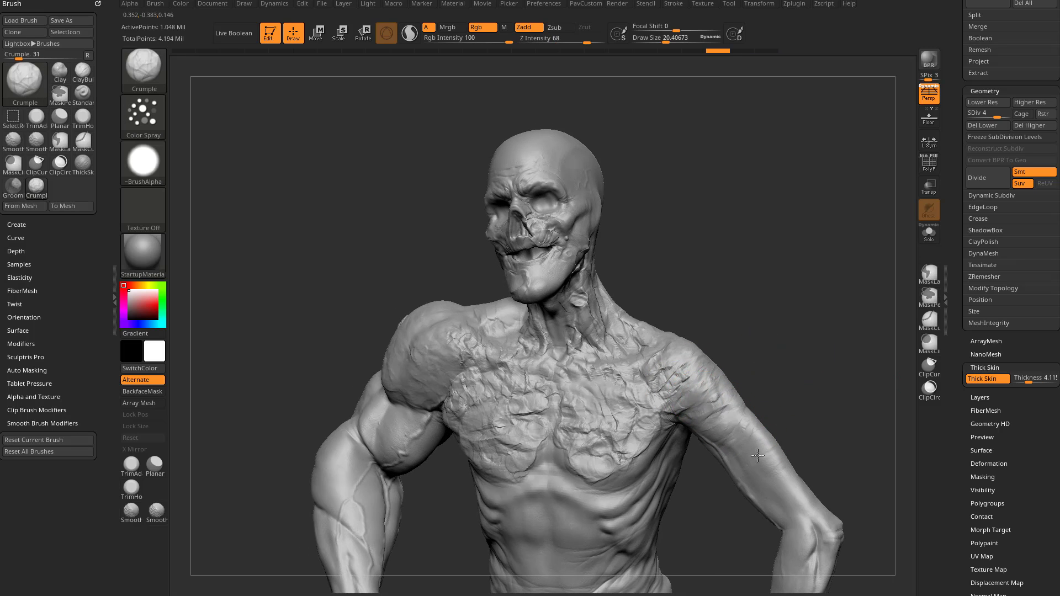
mouse_move(758, 455)
mouse_down()
mouse_move(702, 389)
mouse_move(663, 370)
mouse_move(773, 475)
mouse_move(724, 431)
mouse_move(583, 417)
mouse_move(602, 431)
mouse_move(646, 422)
mouse_up()
mouse_move(690, 320)
mouse_down()
mouse_move(794, 348)
mouse_move(690, 354)
mouse_up()
mouse_move(486, 400)
mouse_down()
mouse_move(513, 447)
mouse_move(488, 441)
mouse_move(431, 353)
mouse_move(497, 442)
mouse_move(563, 359)
mouse_move(552, 335)
mouse_move(596, 343)
mouse_move(619, 387)
mouse_up()
mouse_move(784, 331)
mouse_down()
mouse_move(793, 320)
mouse_move(757, 341)
mouse_up()
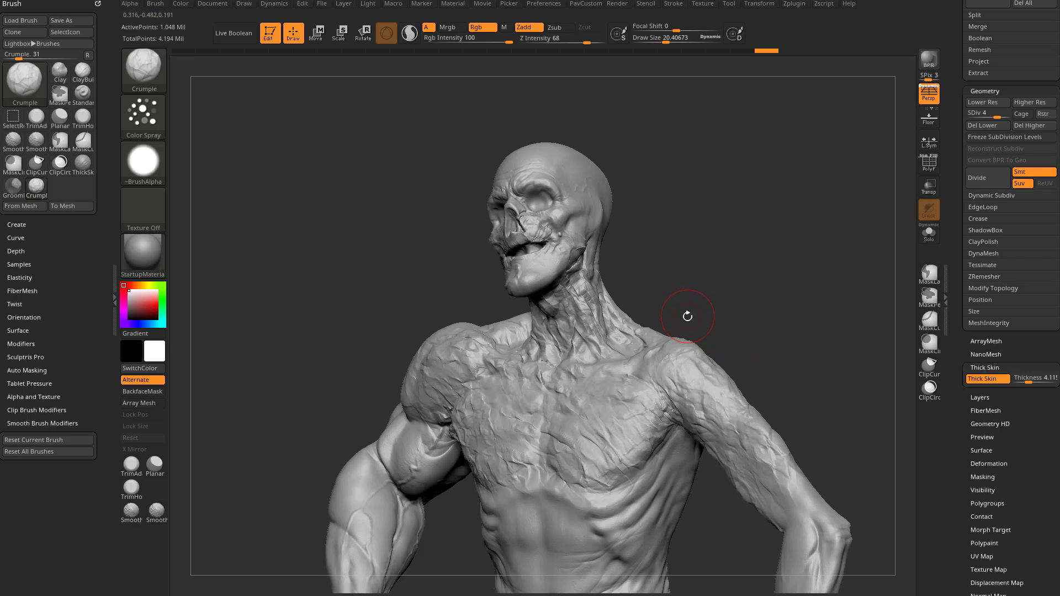
Step: Select the Rake brush, try strokes on both pectorals and undo them
key(b)
key(r)
key(a)
drag(681, 322, 682, 309)
mouse_move(577, 381)
mouse_down()
mouse_move(537, 455)
mouse_move(575, 452)
mouse_move(621, 406)
mouse_up()
key(ctrl+z)
drag(534, 377, 454, 431)
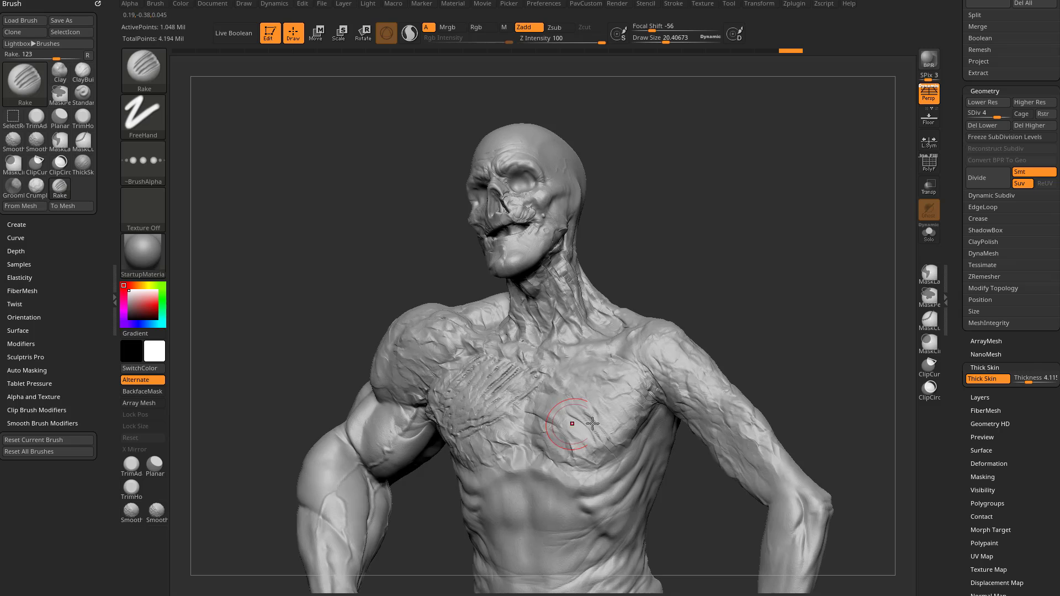
key(ctrl+z)
Step: Enlarge the draw size to about 48 and rake the pectoral on the slim-arm side
drag(743, 338, 766, 332)
key(])
key(])
mouse_move(558, 387)
mouse_down()
mouse_move(624, 464)
mouse_move(631, 435)
mouse_move(649, 461)
mouse_up()
drag(738, 331, 756, 315)
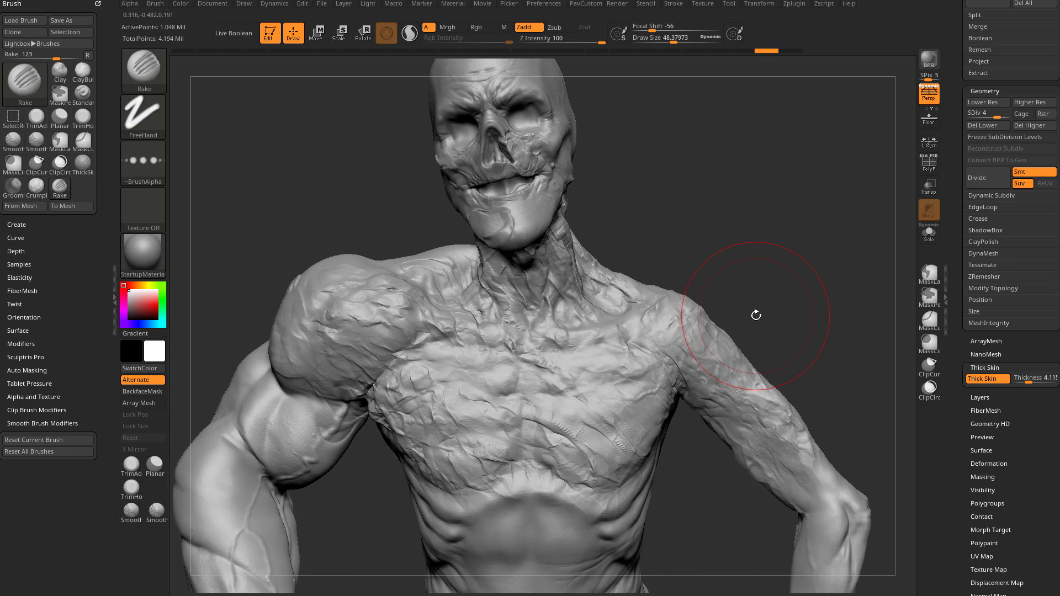
Step: Lower the Thick Skin thickness to about 1.97 and rake the slim-side pectoral at a draw size of about 22
drag(1032, 383, 1027, 384)
key(s)
drag(626, 379, 636, 379)
mouse_move(580, 354)
mouse_down()
mouse_move(592, 381)
mouse_move(583, 377)
mouse_move(577, 456)
mouse_up()
drag(765, 292, 726, 295)
mouse_move(560, 334)
mouse_down()
mouse_move(605, 318)
mouse_move(669, 374)
mouse_move(577, 403)
mouse_up()
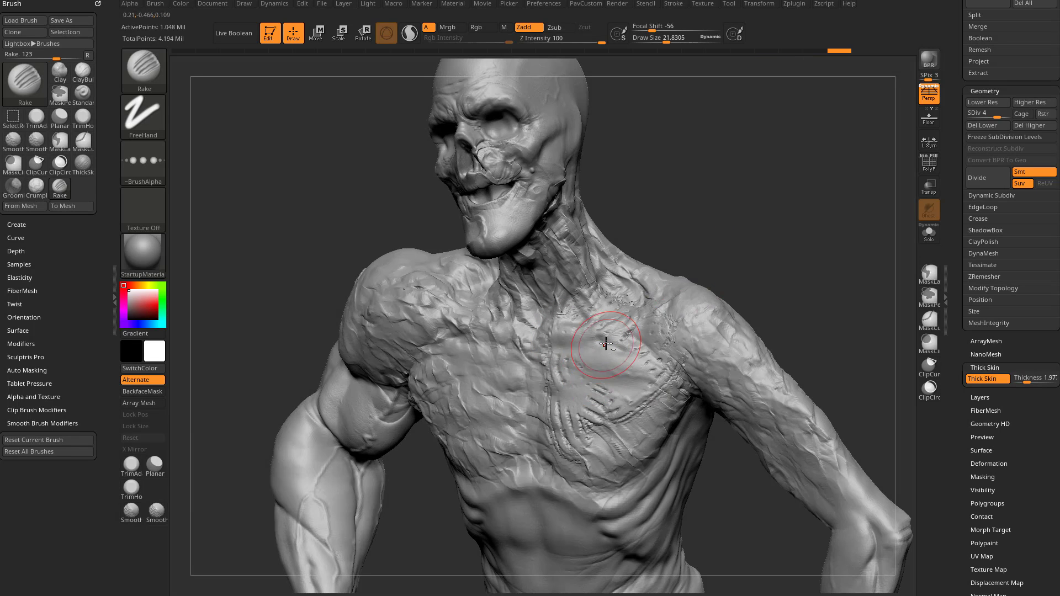
Step: Cover both pectorals with raked skin grooves, extending them down to the lower edges of the chest
mouse_move(607, 345)
mouse_down()
mouse_move(605, 419)
mouse_move(663, 376)
mouse_up()
drag(753, 286, 720, 305)
mouse_move(505, 406)
mouse_down()
mouse_move(445, 381)
mouse_move(392, 422)
mouse_move(439, 444)
mouse_up()
right_drag(558, 322, 496, 362)
mouse_move(496, 362)
mouse_down()
mouse_move(425, 419)
mouse_move(481, 459)
mouse_move(458, 408)
mouse_move(408, 381)
mouse_up()
mouse_move(801, 256)
mouse_down()
mouse_move(828, 269)
mouse_move(767, 298)
mouse_up()
mouse_move(594, 353)
mouse_down()
mouse_move(643, 362)
mouse_move(655, 381)
mouse_up()
mouse_move(765, 318)
mouse_down()
mouse_move(817, 310)
mouse_move(690, 381)
mouse_move(701, 368)
mouse_up()
mouse_move(572, 444)
mouse_down()
mouse_move(583, 467)
mouse_move(669, 431)
mouse_up()
drag(757, 331, 809, 326)
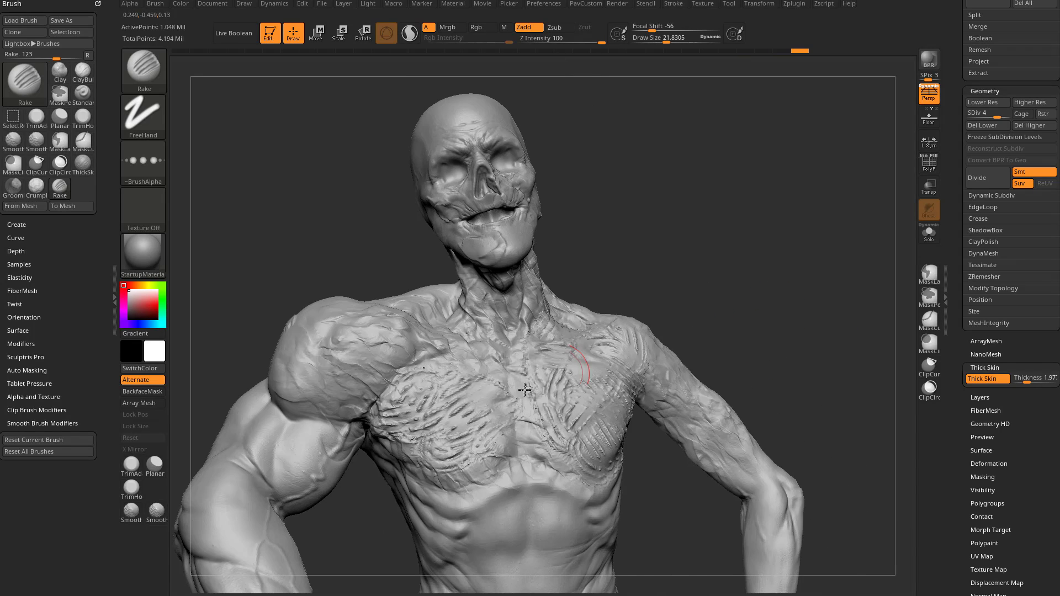
mouse_move(383, 450)
mouse_down()
mouse_move(426, 394)
mouse_move(474, 505)
mouse_up()
drag(756, 287, 775, 348)
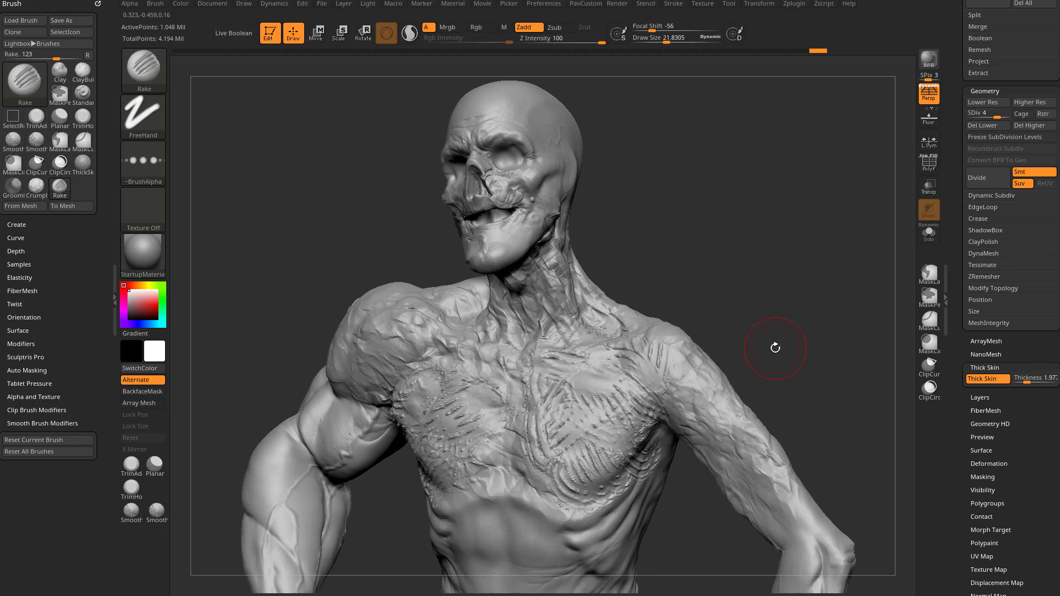
Step: Try the MatCap WedClay material on the model
click(125, 250)
click(144, 245)
click(342, 355)
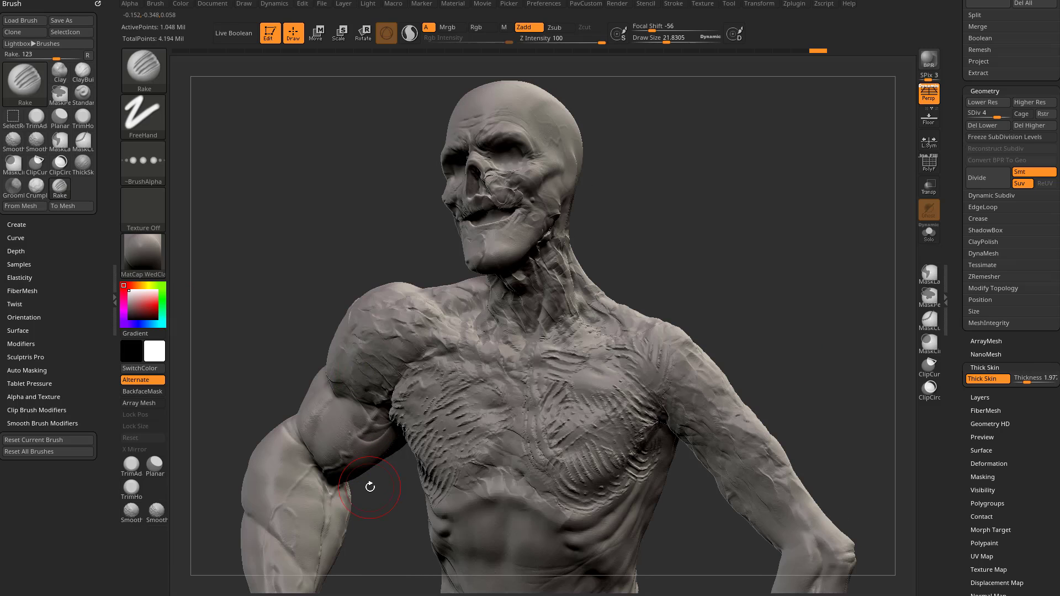
Step: Apply the SkinShade4 material and set the current color to an off-white of RGB 246, 243, 227
click(163, 260)
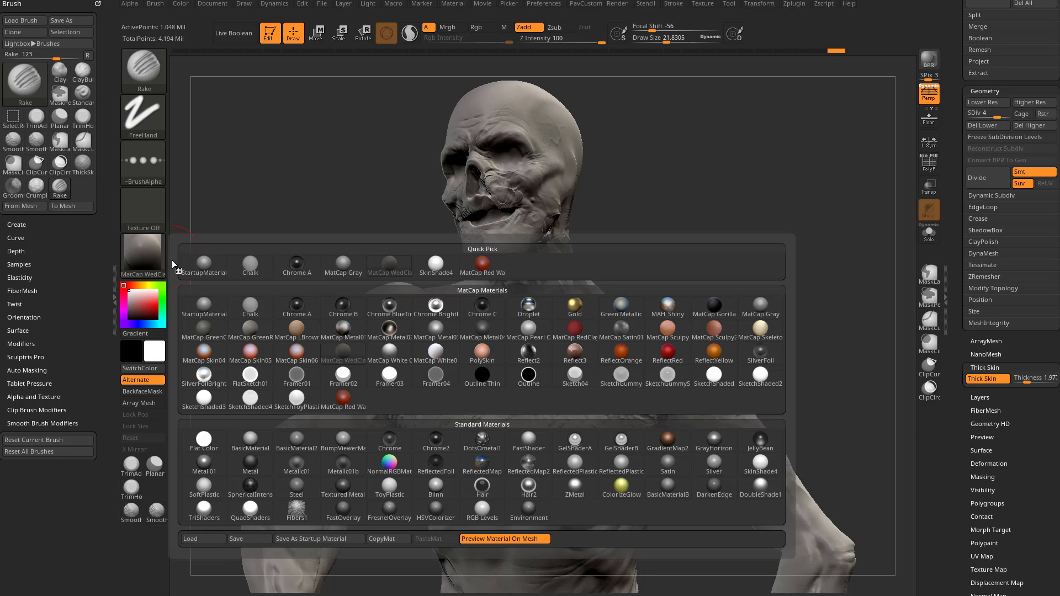
mouse_move(250, 328)
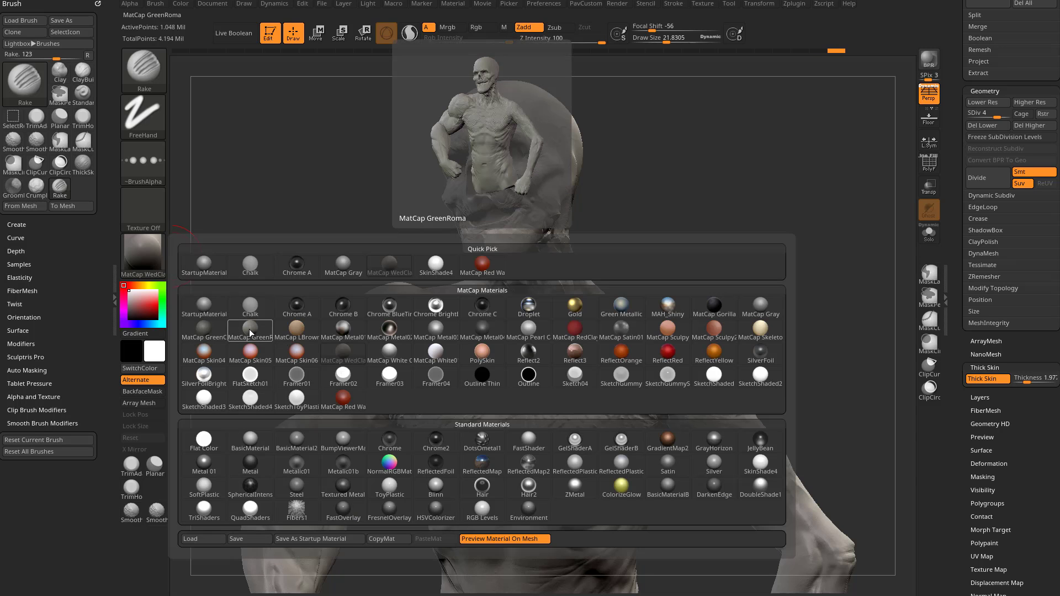
click(762, 462)
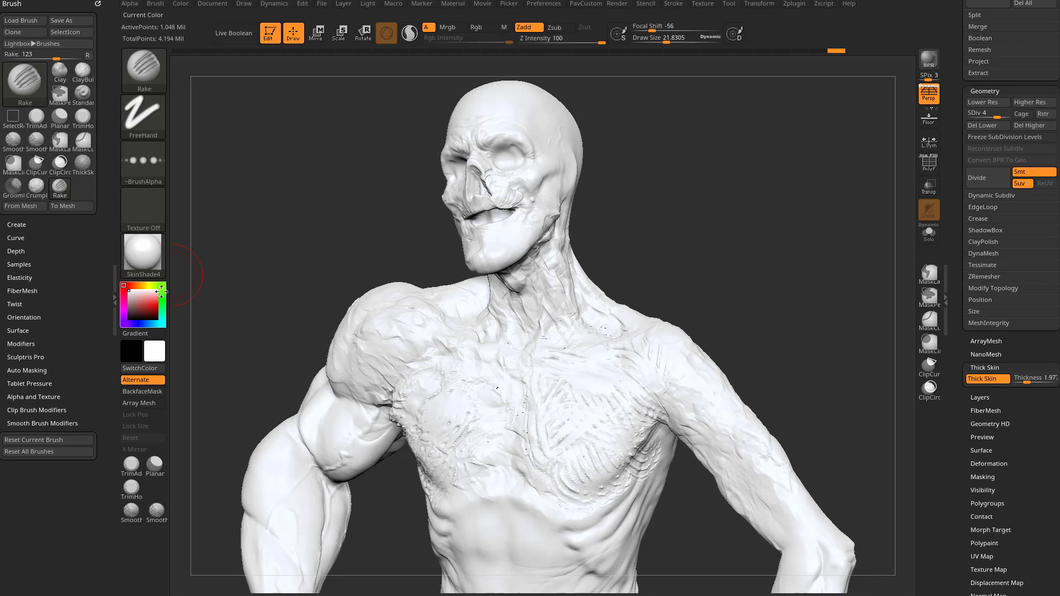
click(143, 291)
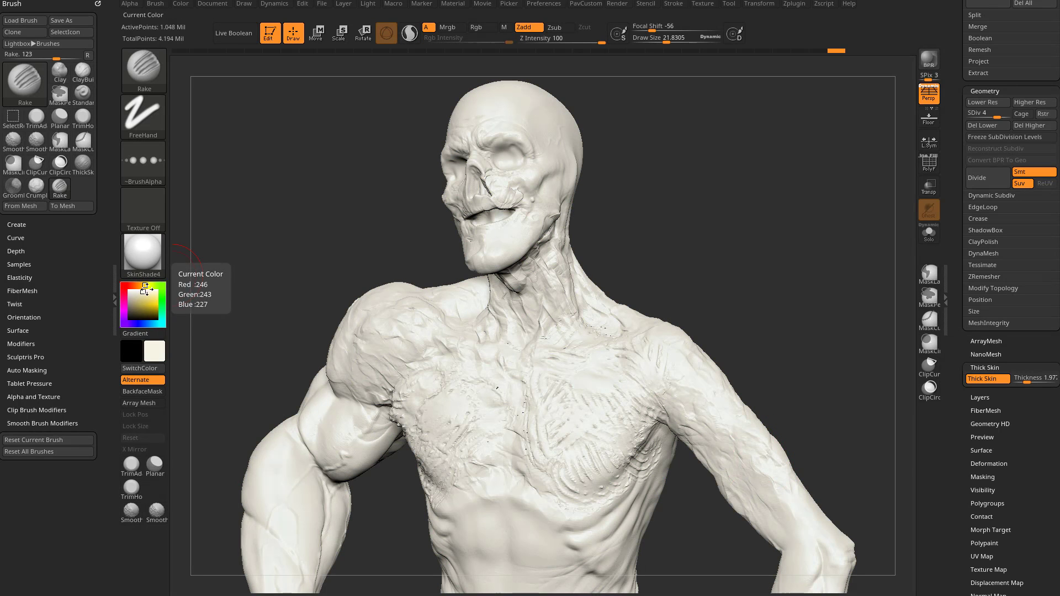
Step: Turn on the preview ambient occlusion and add Rake strokes to the slim-side pectoral
click(618, 4)
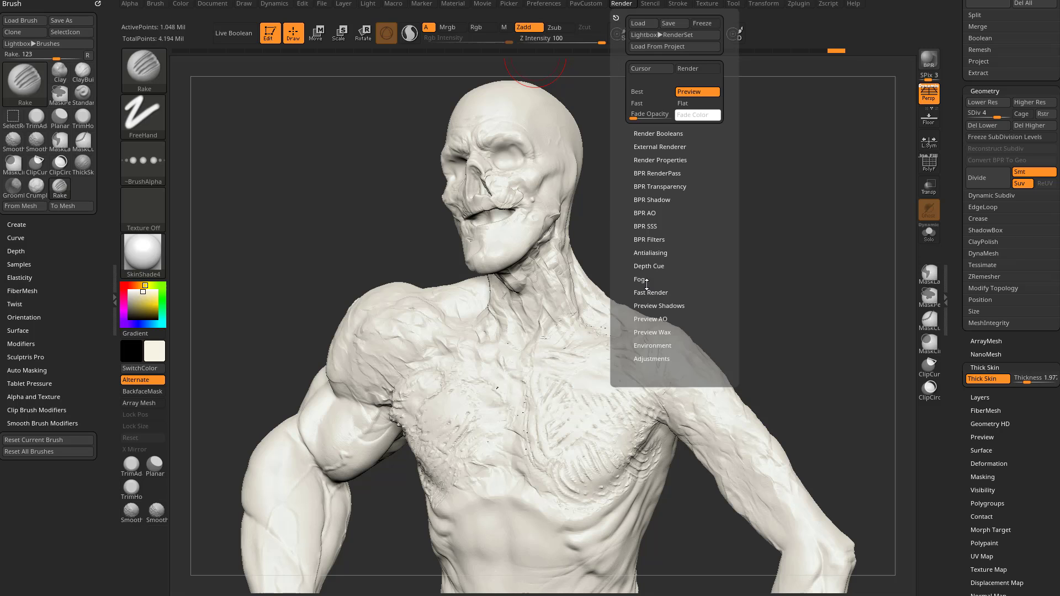
click(650, 320)
click(650, 329)
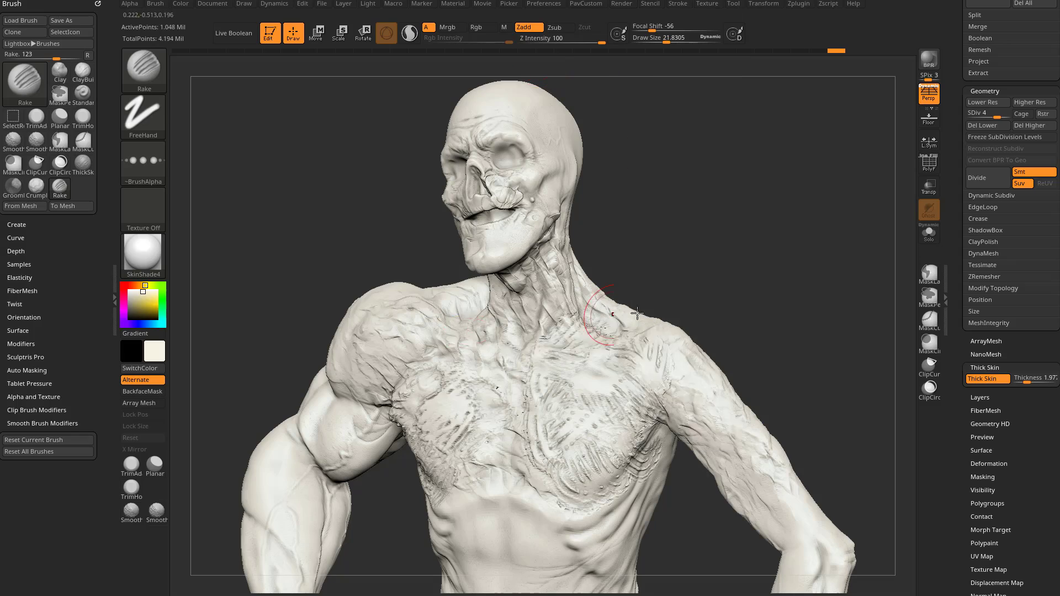
mouse_move(586, 358)
mouse_down()
mouse_move(600, 412)
mouse_move(578, 444)
mouse_up()
mouse_move(735, 323)
mouse_down()
mouse_move(689, 331)
mouse_move(750, 341)
mouse_up()
Step: Select the Blob brush and sculpt swollen skin over the raked areas of both pectorals
key(b)
key(b)
key(l)
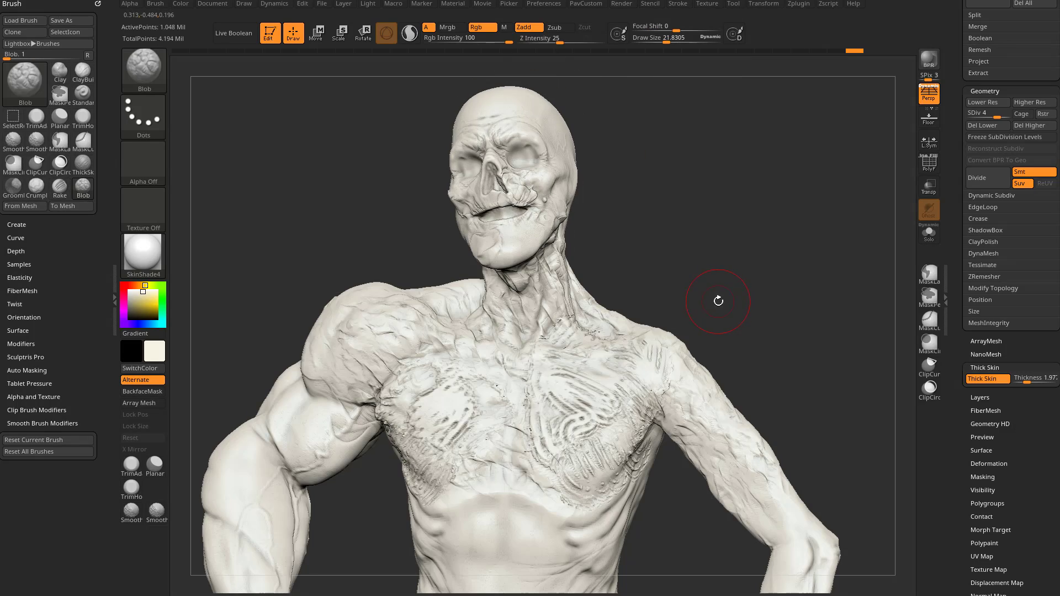
drag(718, 301, 754, 280)
mouse_move(480, 407)
mouse_down()
mouse_move(470, 404)
mouse_move(478, 450)
mouse_move(513, 434)
mouse_up()
drag(734, 276, 698, 295)
mouse_move(608, 403)
mouse_down()
mouse_move(553, 395)
mouse_move(563, 360)
mouse_move(621, 353)
mouse_move(561, 371)
mouse_move(616, 408)
mouse_up()
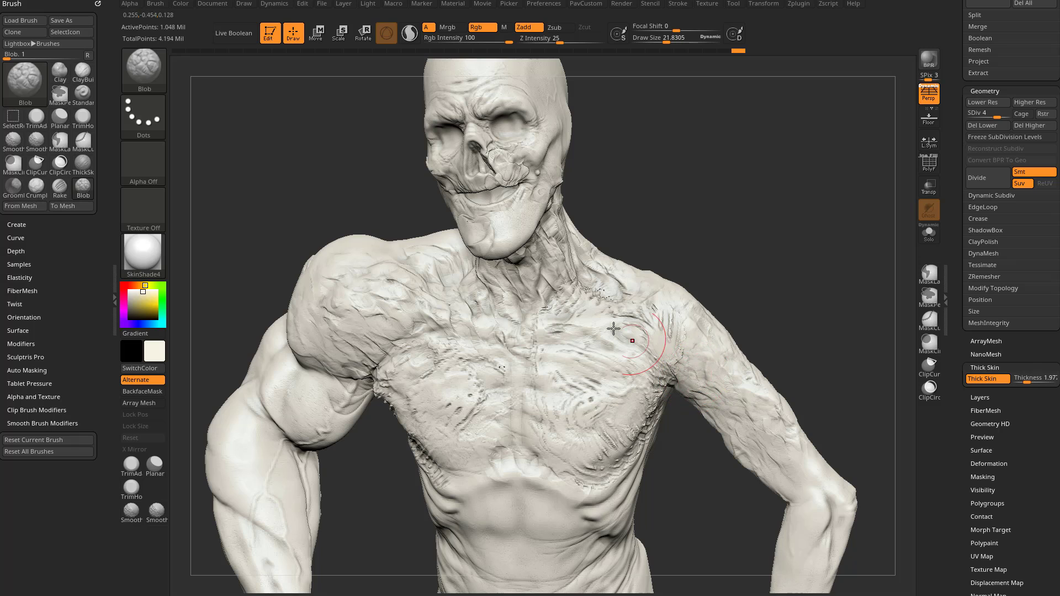
Step: Switch the Blob brush to Alpha 58 and build up skin across the chest and toward the neck
click(157, 165)
click(433, 303)
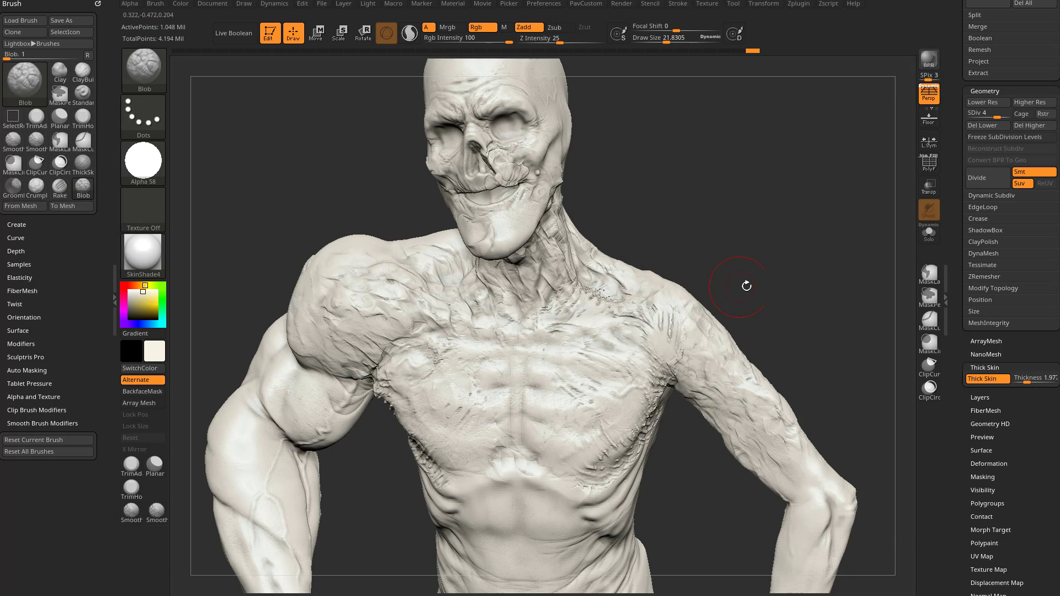
drag(748, 286, 528, 380)
mouse_move(596, 408)
mouse_down()
mouse_move(521, 301)
mouse_move(469, 262)
mouse_move(519, 301)
mouse_up()
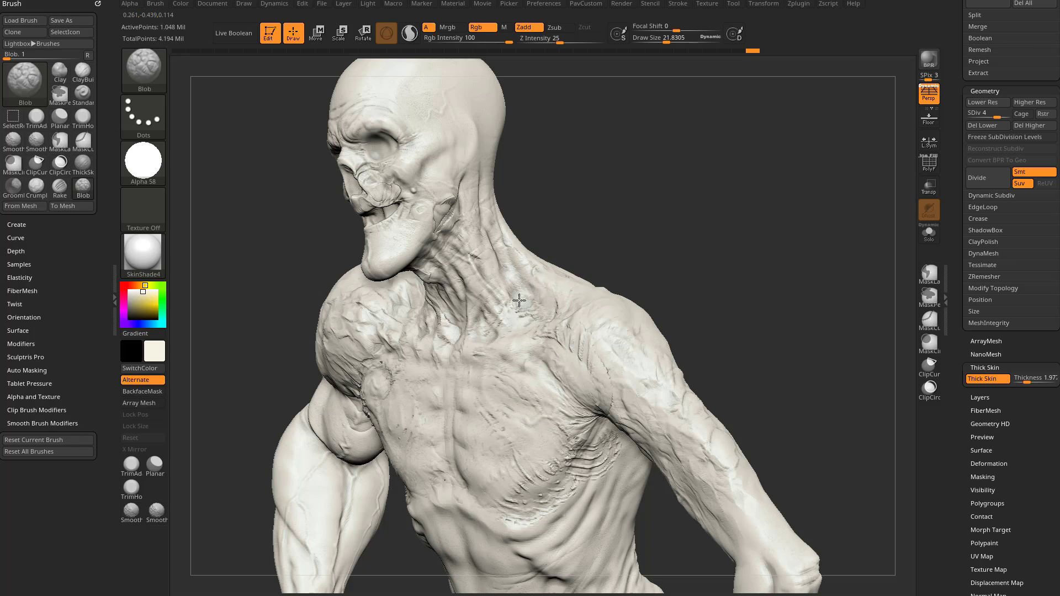
mouse_move(634, 238)
mouse_down()
mouse_move(726, 242)
mouse_move(656, 284)
mouse_move(680, 259)
mouse_move(611, 343)
mouse_up()
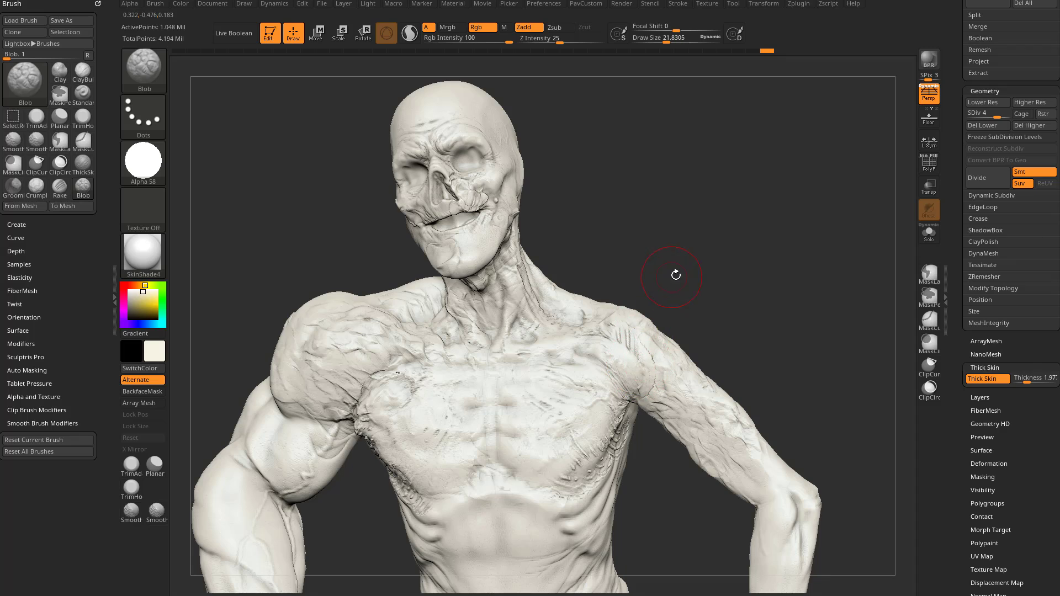
mouse_move(676, 275)
mouse_down()
mouse_move(667, 287)
mouse_move(672, 277)
mouse_move(674, 307)
mouse_up()
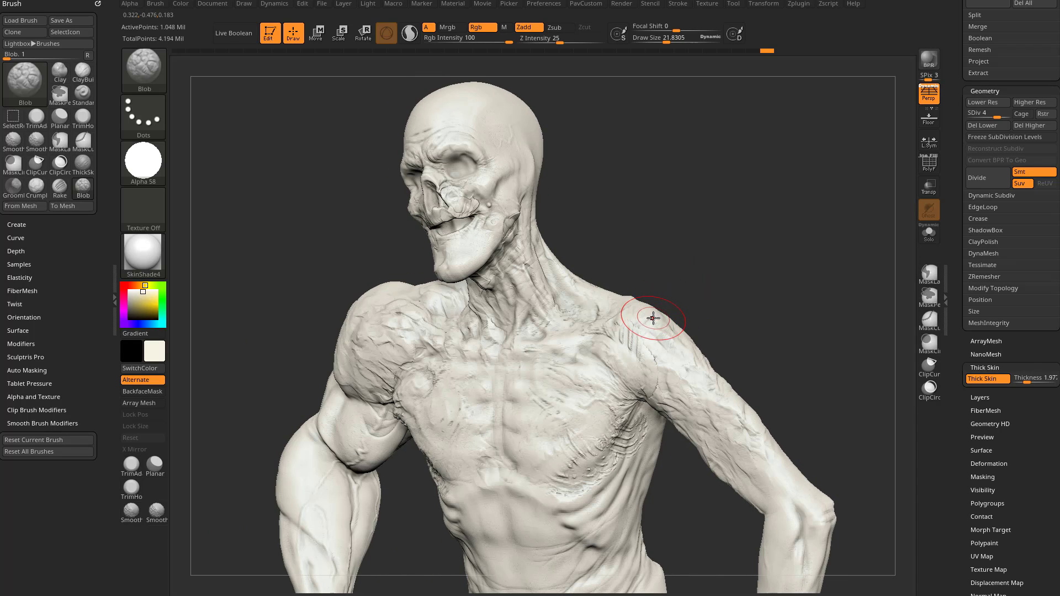
drag(687, 279, 700, 261)
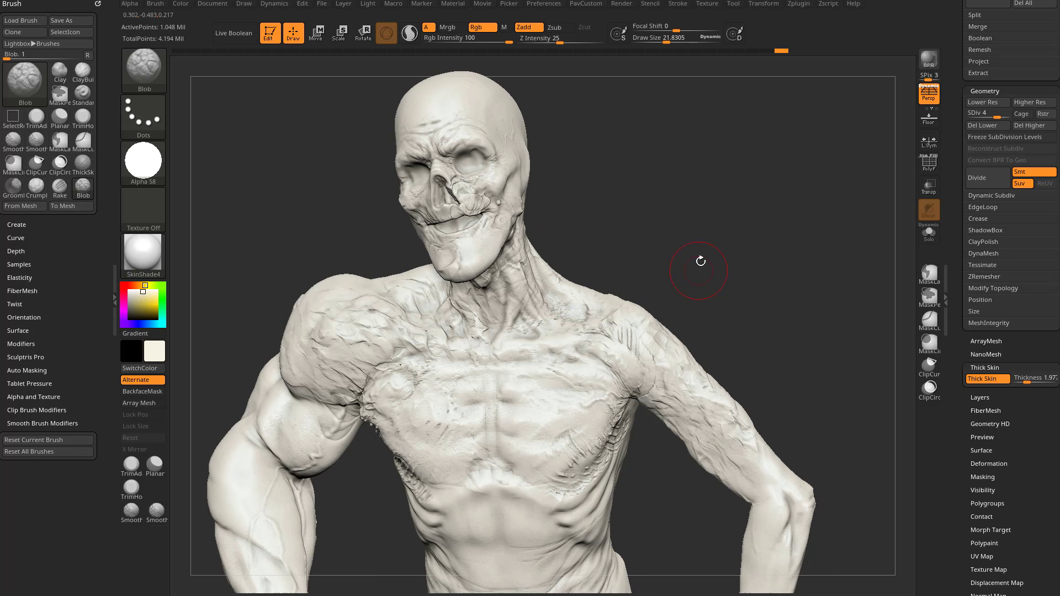
Step: Select the Nudge brush, try a stroke on the slim-side pectoral, and undo back to the Thick Skin state
key(b)
key(n)
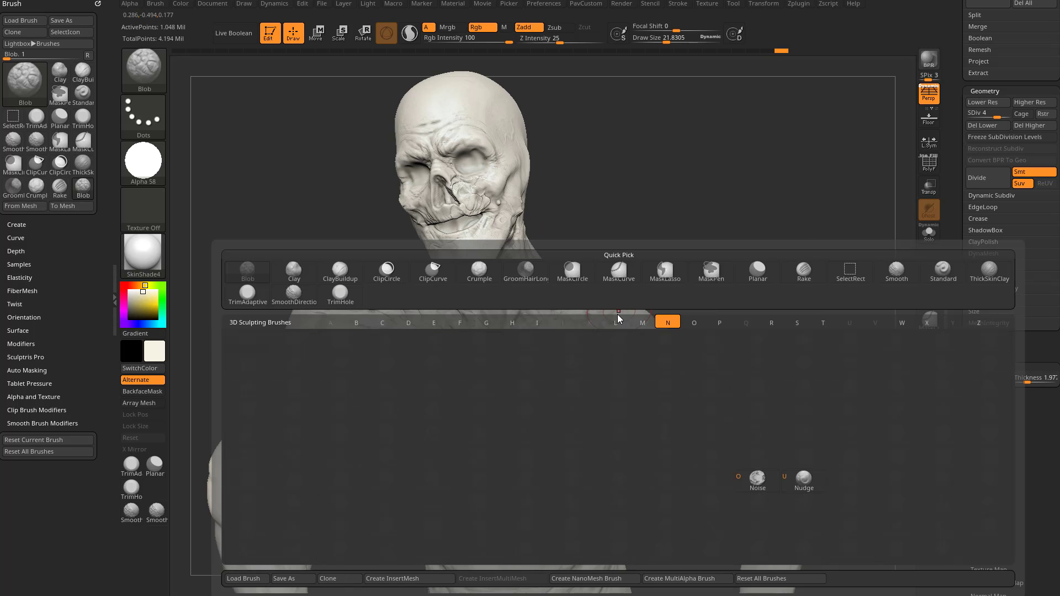
key(u)
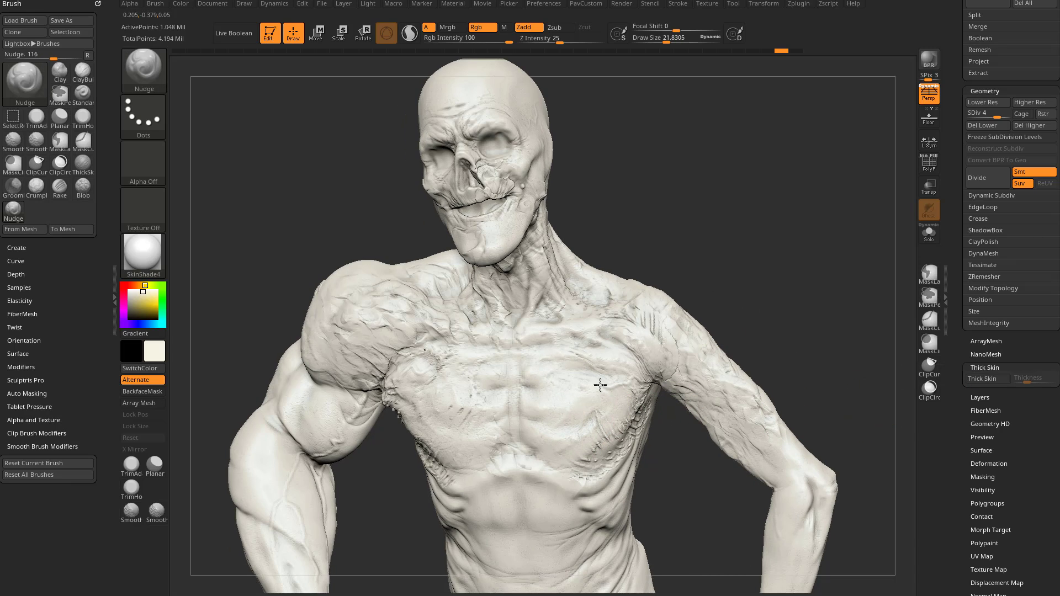
mouse_move(600, 385)
mouse_down()
mouse_move(512, 366)
mouse_move(512, 420)
mouse_move(573, 398)
mouse_move(586, 430)
mouse_up()
key(ctrl+z)
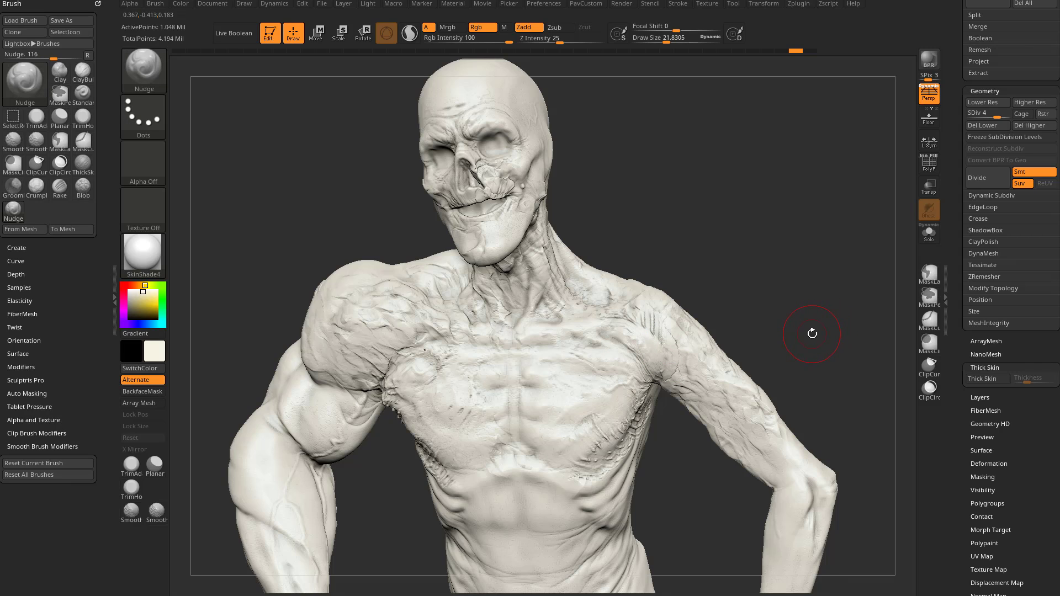
key(ctrl+z)
Step: Set the Thick Skin thickness to 0 and strip the layered skin off the slim-side chest and arm at a draw size of about 51
drag(770, 321, 782, 325)
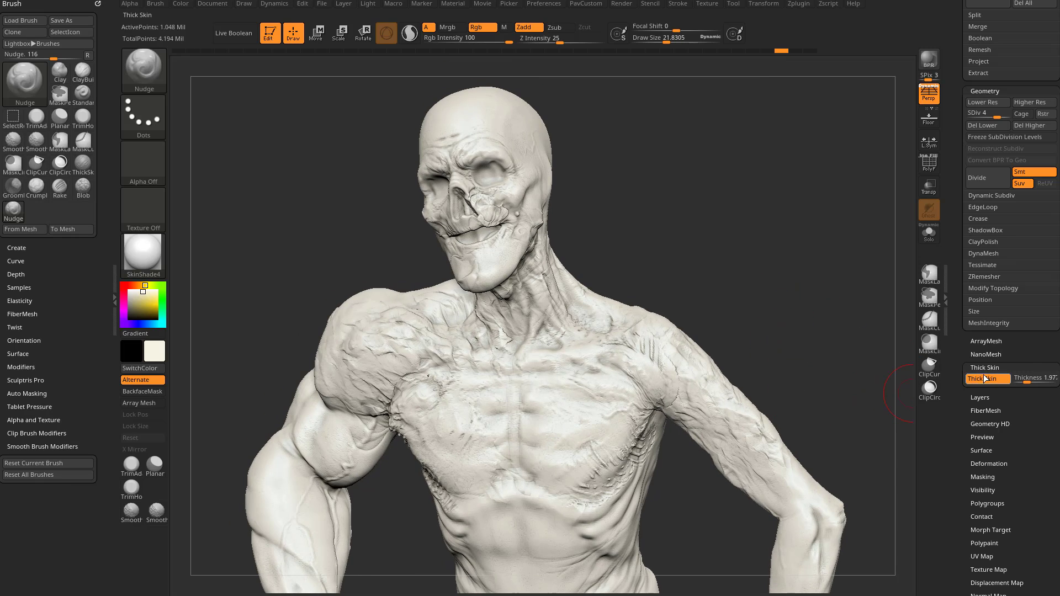
key(Return)
key(s)
drag(697, 353, 702, 352)
mouse_move(652, 359)
mouse_down()
mouse_move(597, 412)
mouse_move(542, 433)
mouse_move(719, 393)
mouse_move(763, 442)
mouse_up()
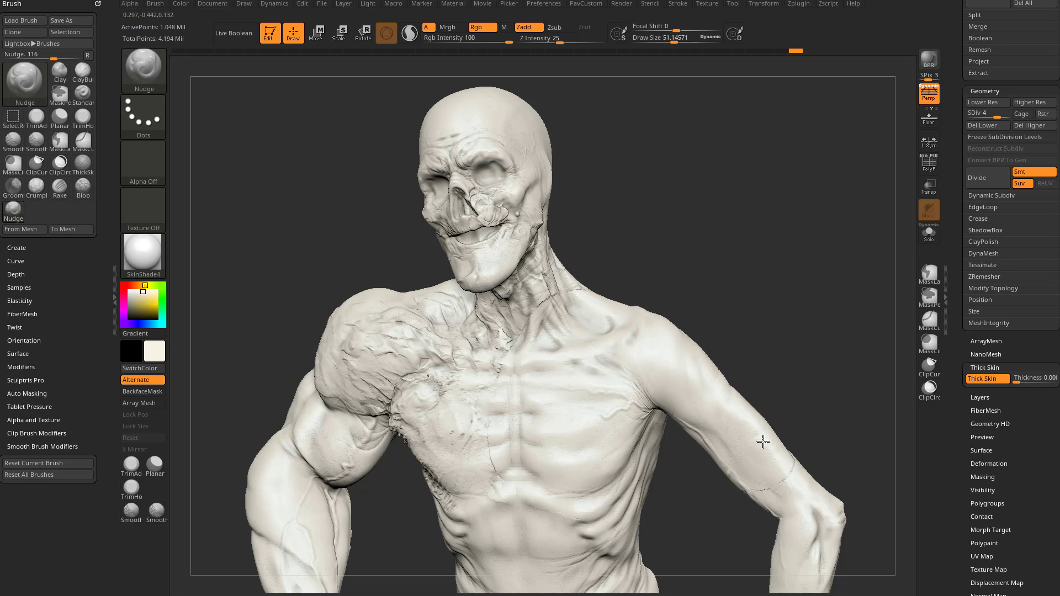
Step: Reduce the draw size to about 28 and refine the torn skin edge along the sternum
mouse_move(740, 301)
mouse_down()
mouse_move(783, 291)
mouse_move(733, 296)
mouse_move(743, 301)
mouse_up()
key(s)
drag(597, 326, 588, 326)
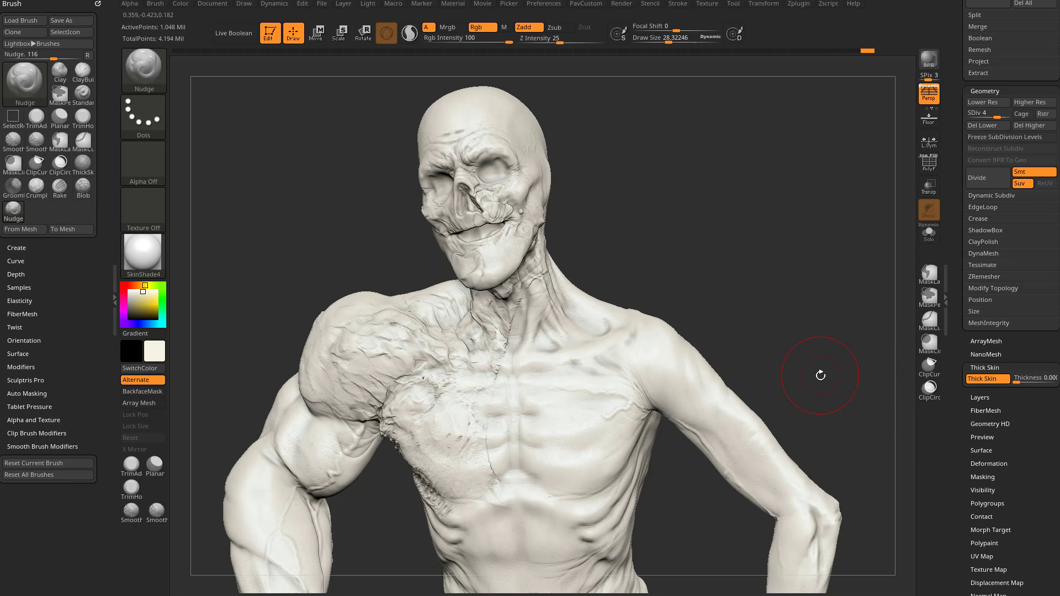
key(ctrl)
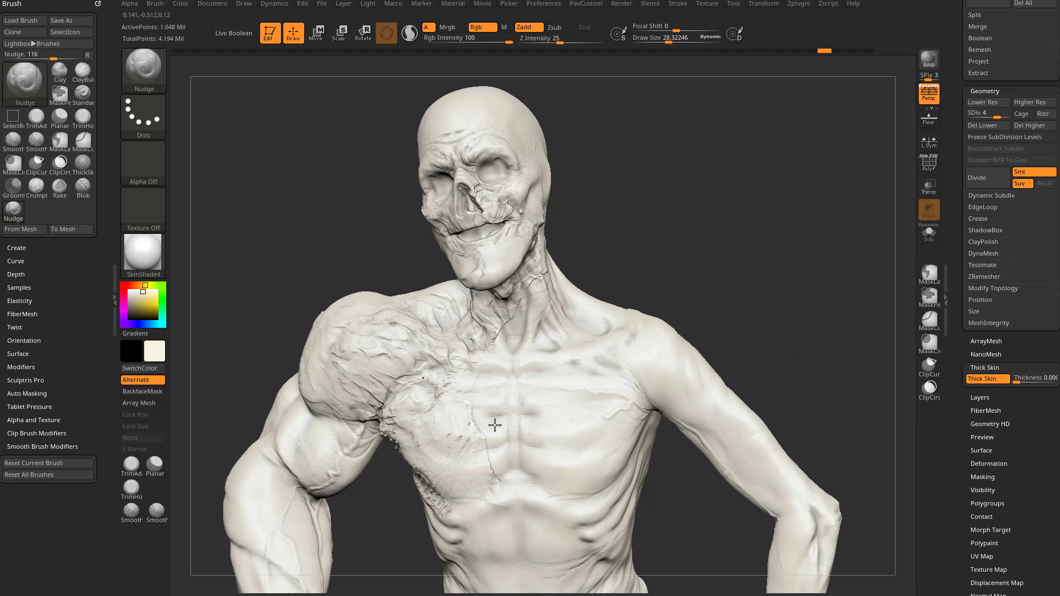
mouse_move(704, 323)
mouse_down()
mouse_move(726, 314)
mouse_move(800, 342)
mouse_up()
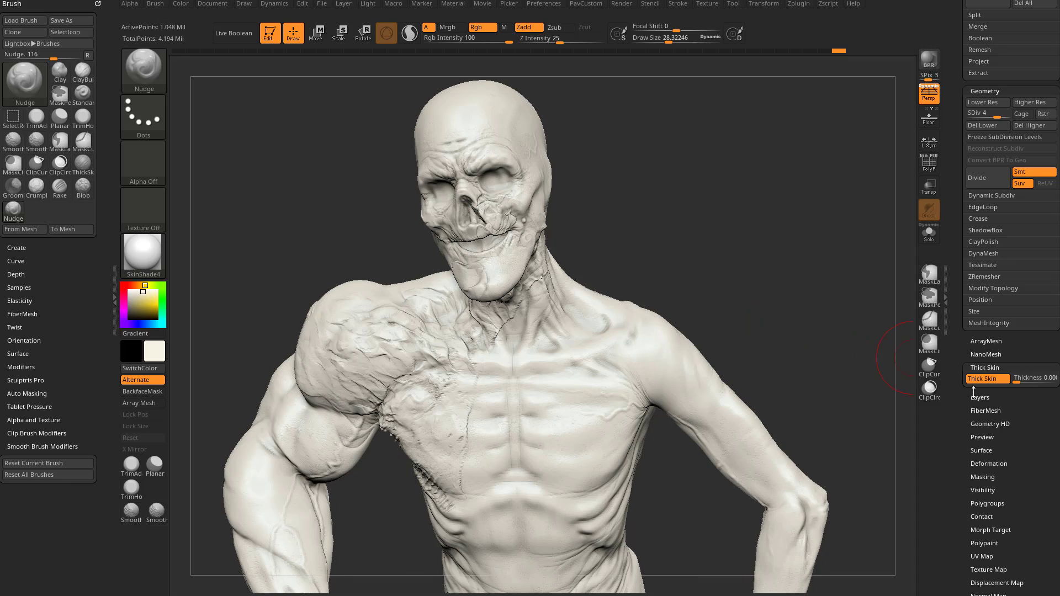
Step: Raise the Thick Skin thickness to about 5.13
mouse_move(1023, 379)
mouse_down()
mouse_move(1051, 379)
mouse_move(1028, 380)
mouse_up()
drag(875, 354, 774, 348)
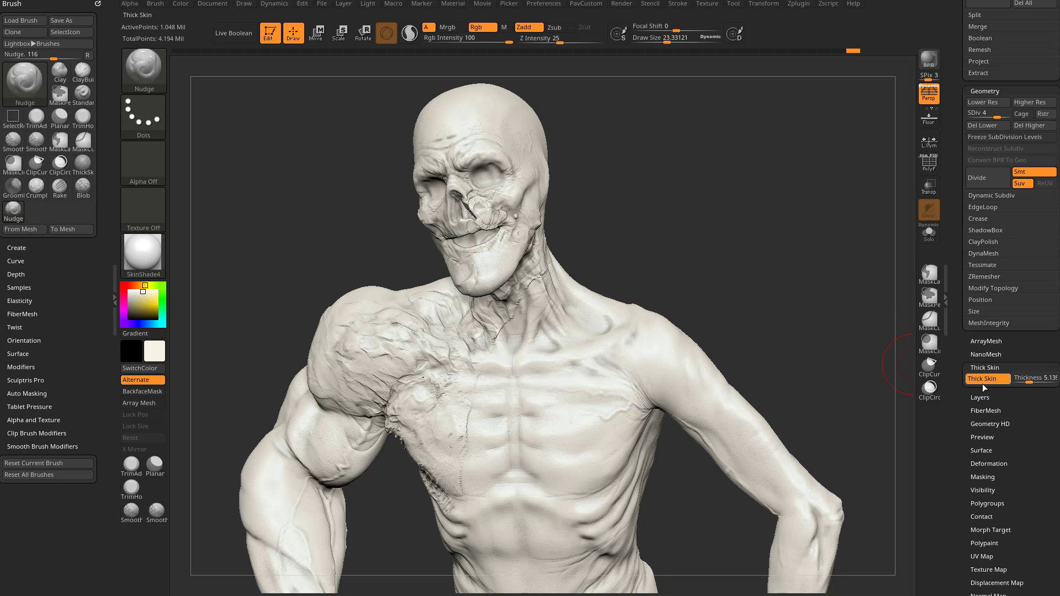
Step: Assign Alpha 28 to the Nudge brush and set its Z Intensity to 51
mouse_move(722, 326)
mouse_down()
mouse_move(731, 310)
mouse_move(755, 310)
mouse_up()
drag(734, 253, 702, 262)
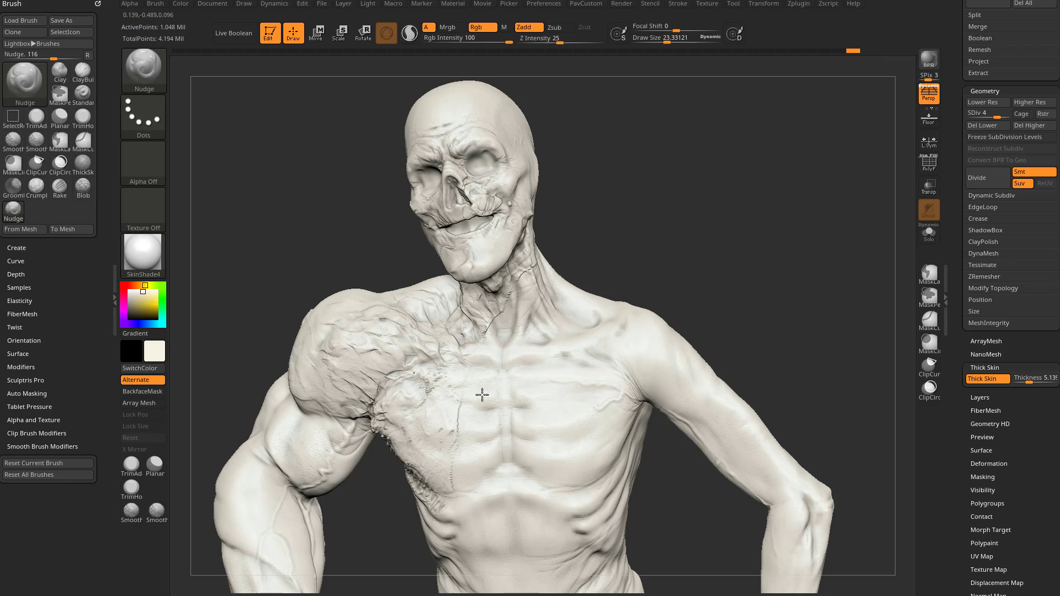
click(143, 163)
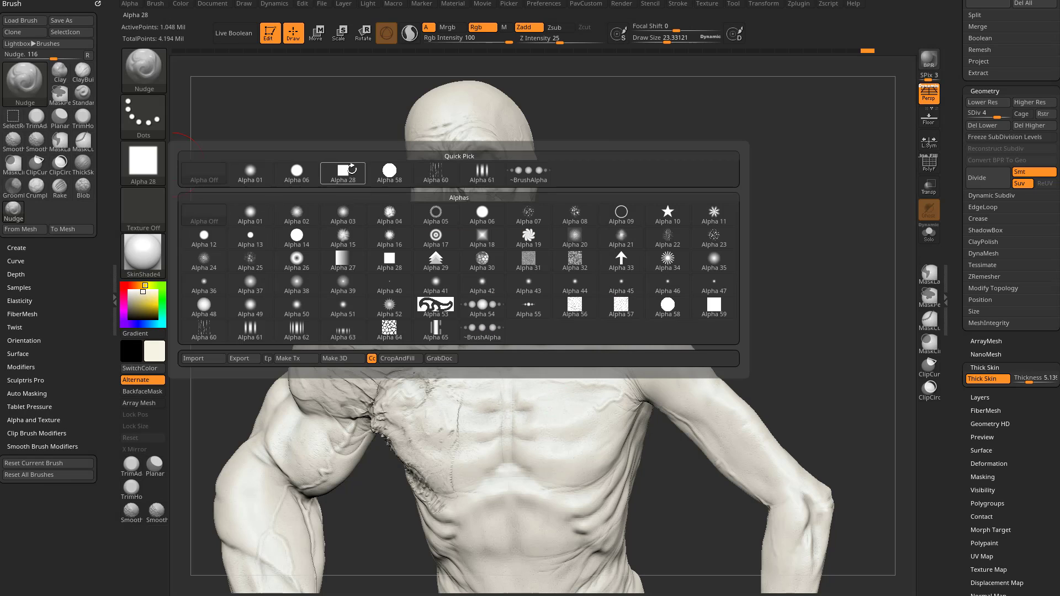
click(343, 171)
key(ctrl+z)
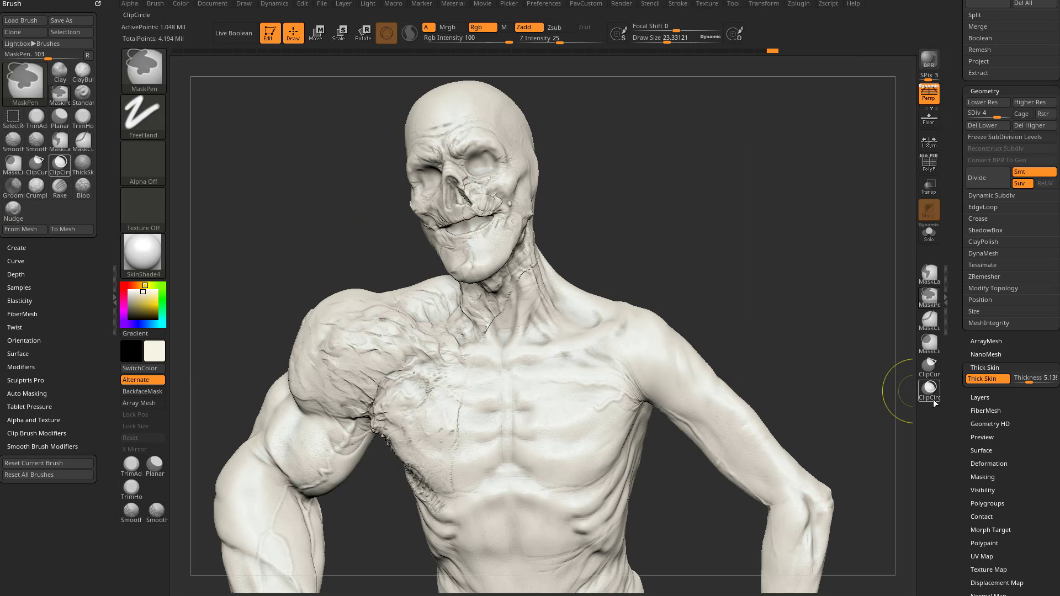
drag(755, 364, 723, 373)
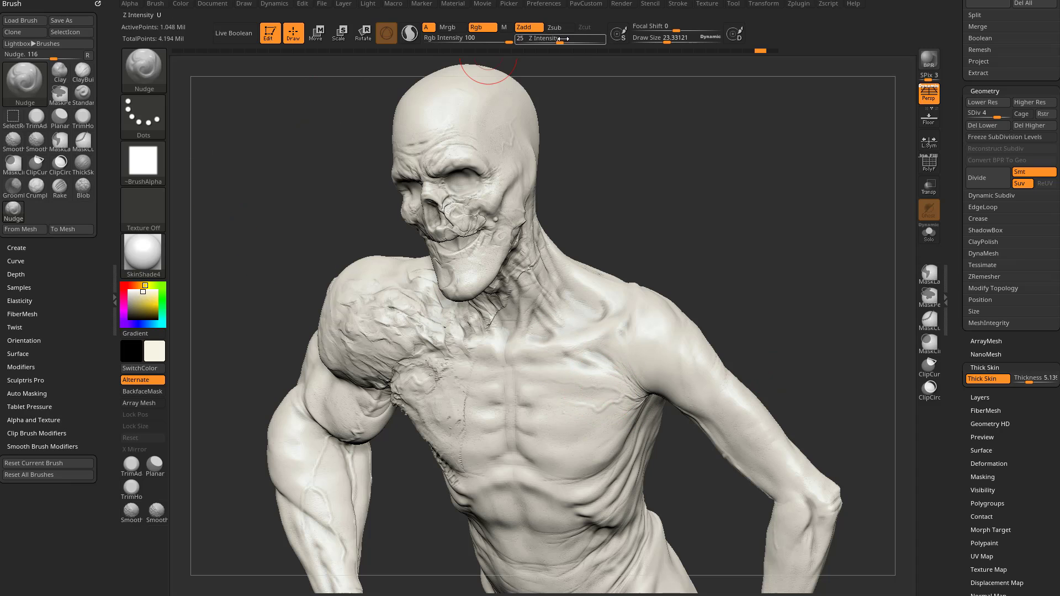
drag(574, 381, 566, 375)
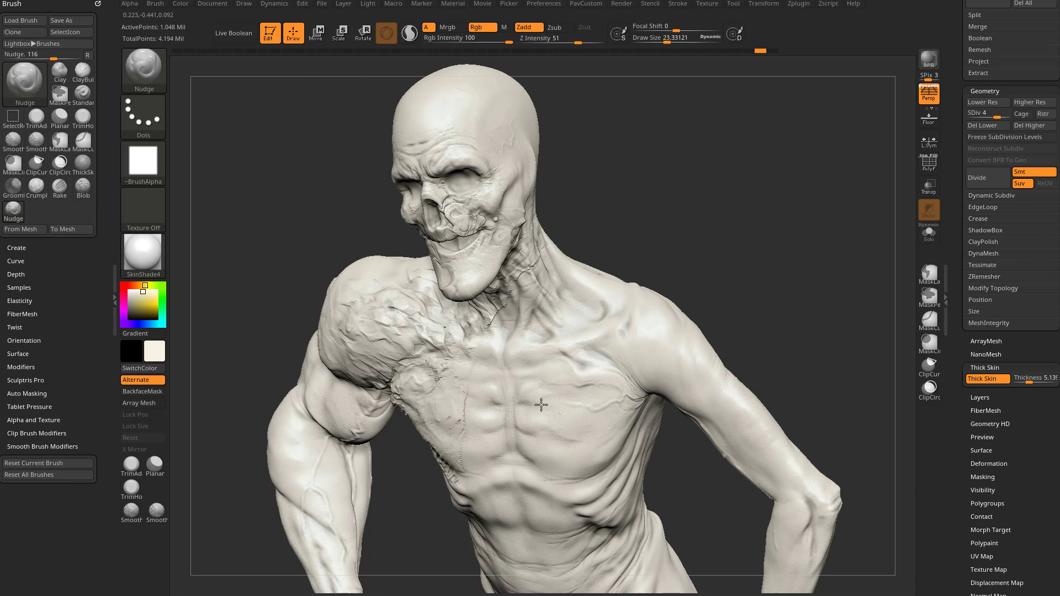
right_drag(541, 405, 585, 402)
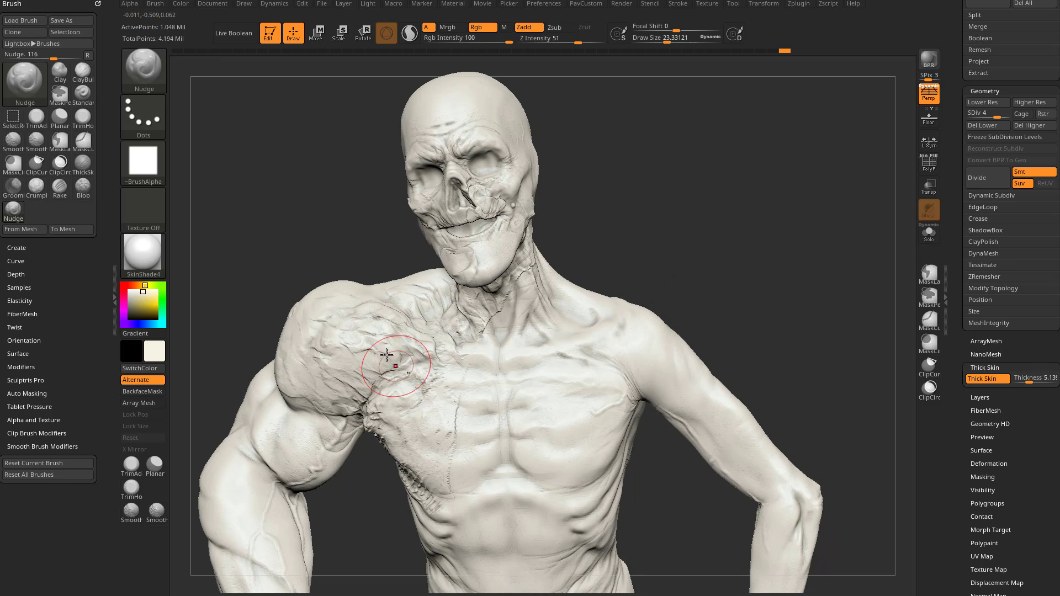
Step: Nudge the rough layered skin over the bulky-side shoulder and toward the collarbone at a draw size of about 23
mouse_move(399, 362)
mouse_down()
mouse_move(418, 349)
mouse_move(433, 359)
mouse_up()
drag(724, 270, 789, 265)
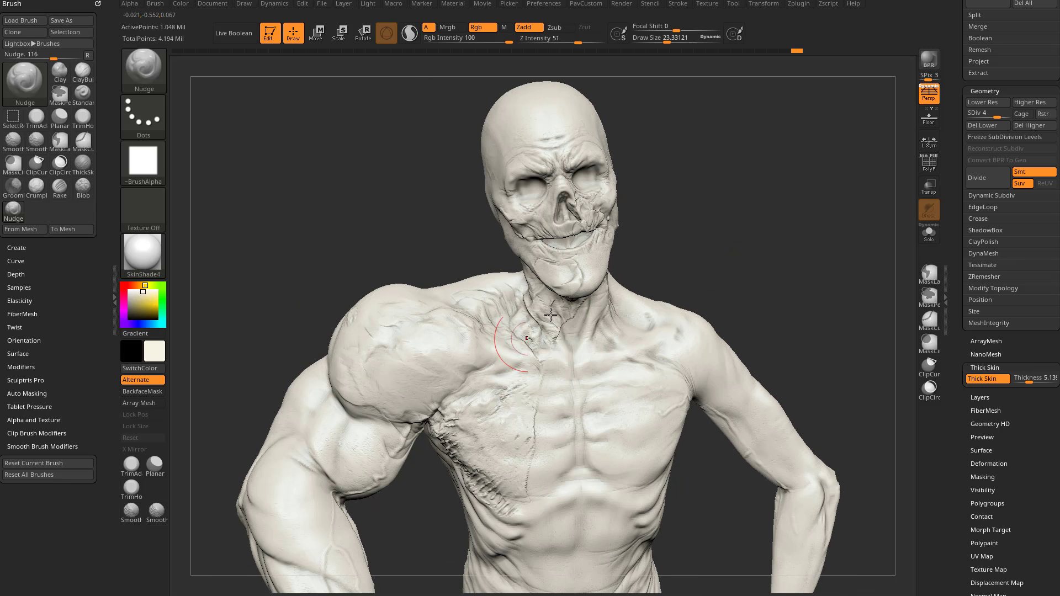
right_drag(550, 315, 587, 310)
mouse_move(498, 357)
mouse_down()
mouse_move(500, 338)
mouse_move(503, 356)
mouse_up()
Step: Nudge and smooth the torn skin on the bulky-side pectoral at draw sizes of about 27 and 17
drag(660, 299, 674, 243)
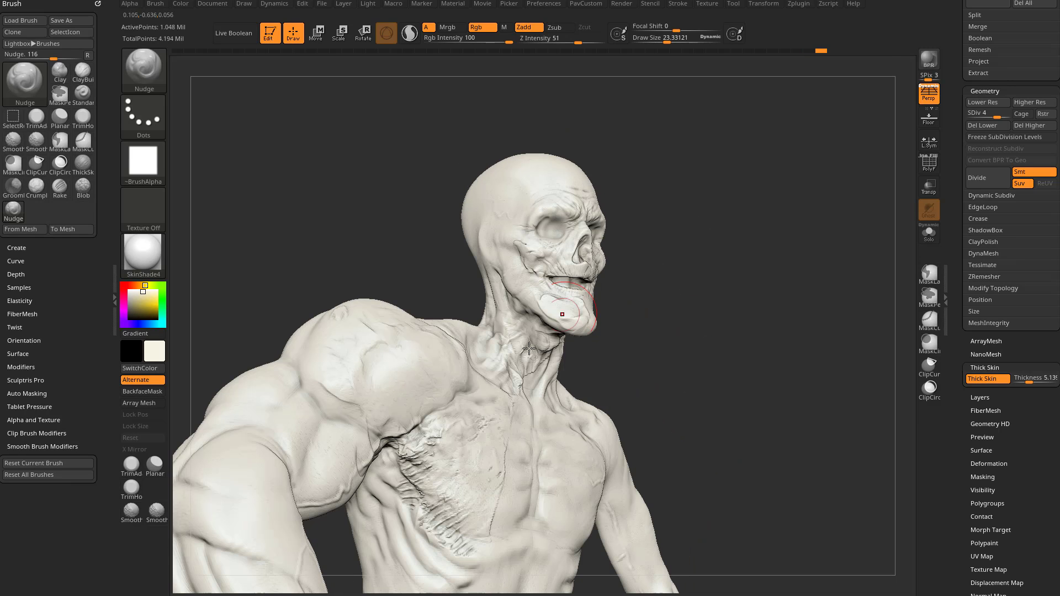
drag(426, 473, 403, 463)
right_drag(445, 533, 480, 480)
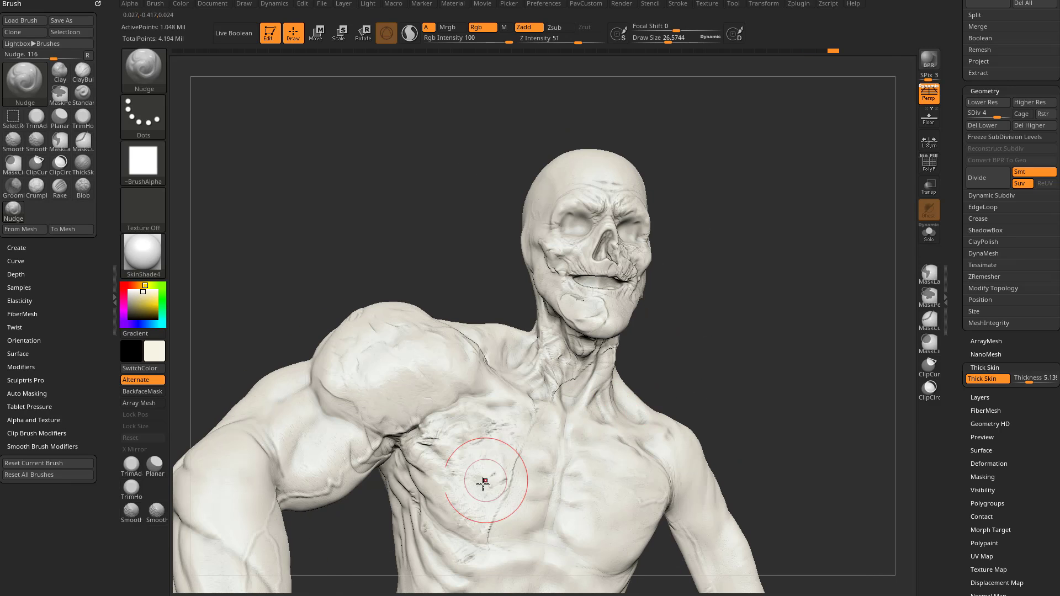
shift+drag(461, 544, 419, 447)
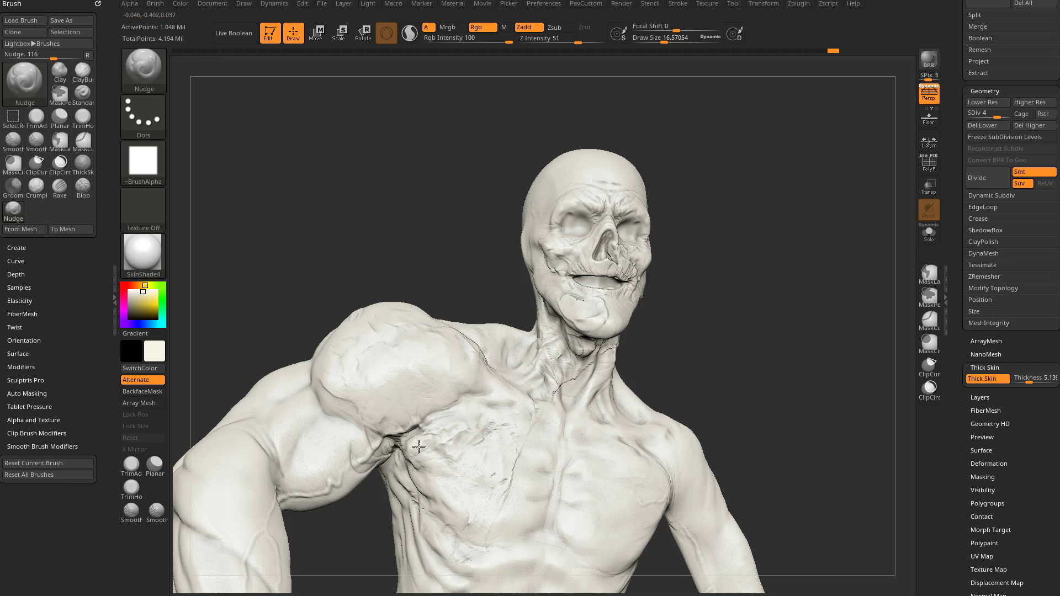
Step: Select the Crumple brush and wrinkle the skin across the upper chest at draw sizes of about 78 and 38
mouse_move(779, 364)
right_down()
mouse_move(764, 343)
mouse_move(773, 381)
mouse_move(781, 376)
right_up()
key(s)
drag(781, 375, 784, 376)
right_drag(784, 376, 779, 372)
key(s)
drag(776, 373, 780, 371)
right_drag(779, 371, 780, 366)
key(b)
key(c)
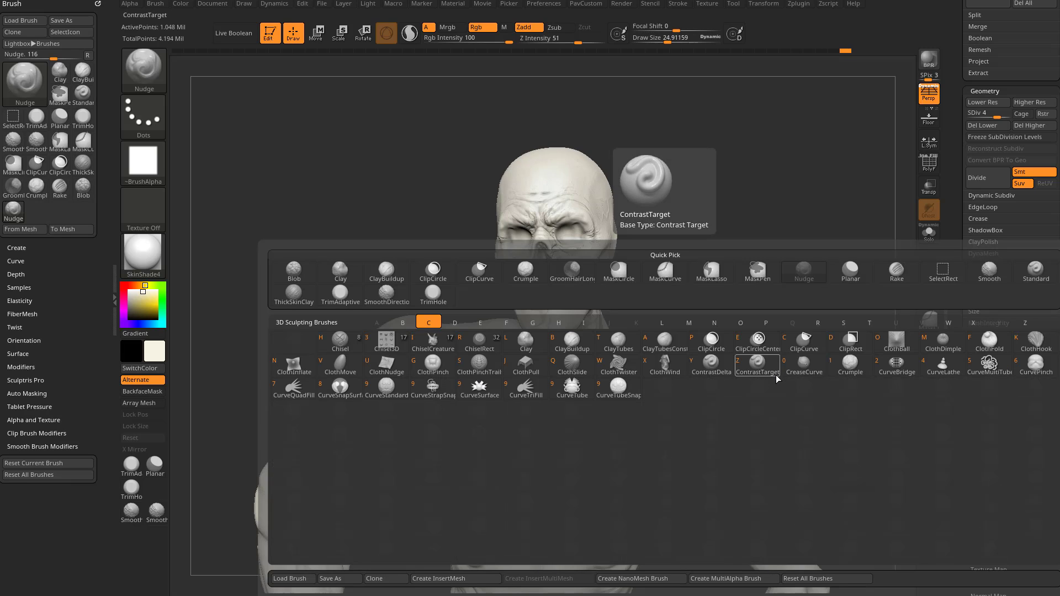
key(1)
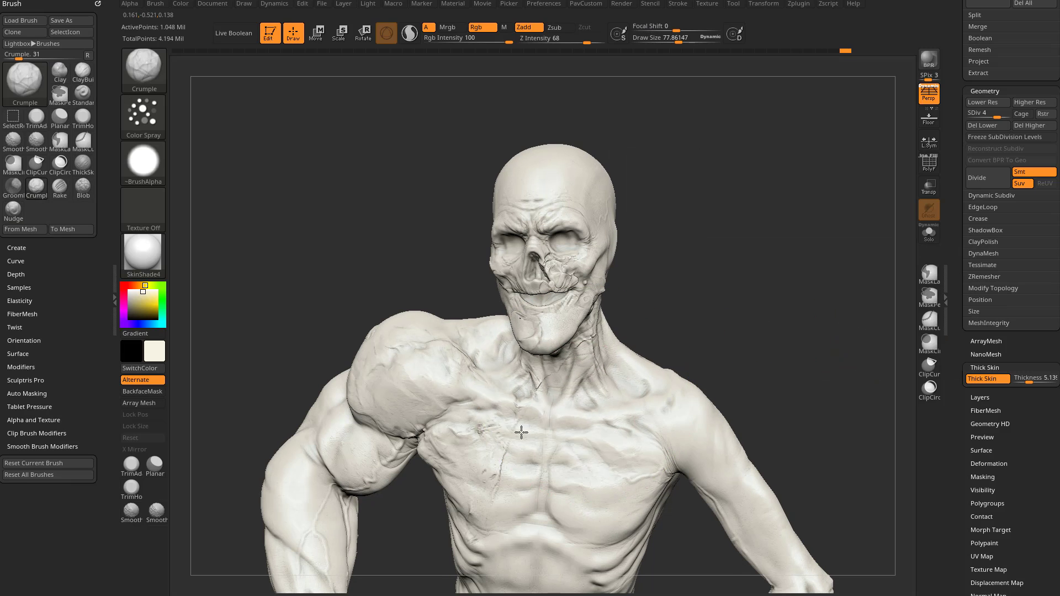
mouse_move(558, 426)
mouse_down()
mouse_move(554, 445)
mouse_move(601, 424)
mouse_move(500, 468)
mouse_move(436, 401)
mouse_up()
alt+drag(753, 332, 727, 273)
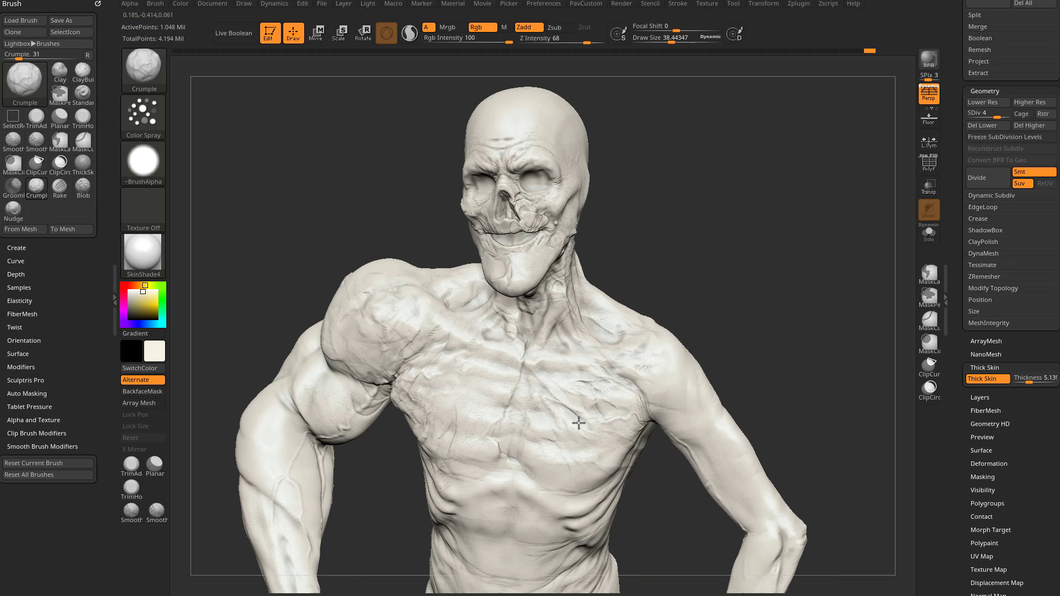
Step: Crumple the skin over the slim-side chest and upper arm and across the abdomen at a draw size of about 38
mouse_move(578, 421)
mouse_down()
mouse_move(601, 376)
mouse_move(691, 406)
mouse_move(745, 480)
mouse_up()
drag(790, 442, 817, 433)
mouse_move(585, 461)
mouse_down()
mouse_move(440, 519)
mouse_move(464, 470)
mouse_up()
alt+drag(775, 359, 792, 285)
drag(792, 285, 754, 287)
drag(608, 469, 547, 516)
drag(745, 287, 781, 285)
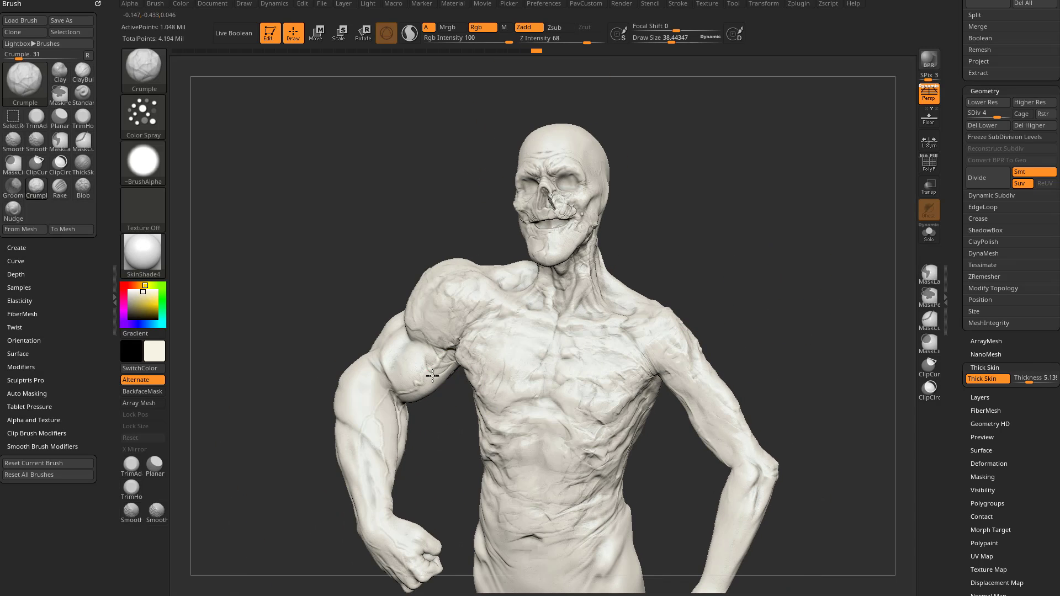
Step: Crumple the skin along the bulky-side arm and over its shoulder toward the neck
mouse_move(434, 377)
mouse_down()
mouse_move(381, 433)
mouse_move(417, 563)
mouse_up()
drag(361, 409, 434, 323)
alt+drag(724, 196, 711, 254)
drag(710, 254, 719, 260)
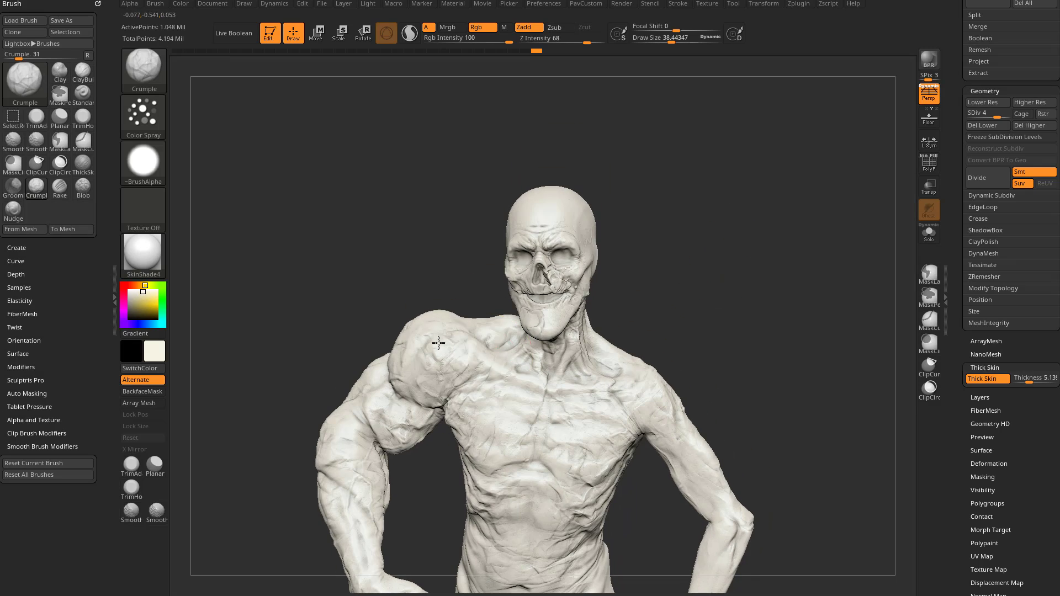
drag(438, 346, 528, 369)
mouse_move(555, 298)
mouse_down()
mouse_move(566, 208)
mouse_move(547, 309)
mouse_move(558, 276)
mouse_up()
Step: Crumple the skin on the head, neck and upper back
drag(662, 285, 544, 282)
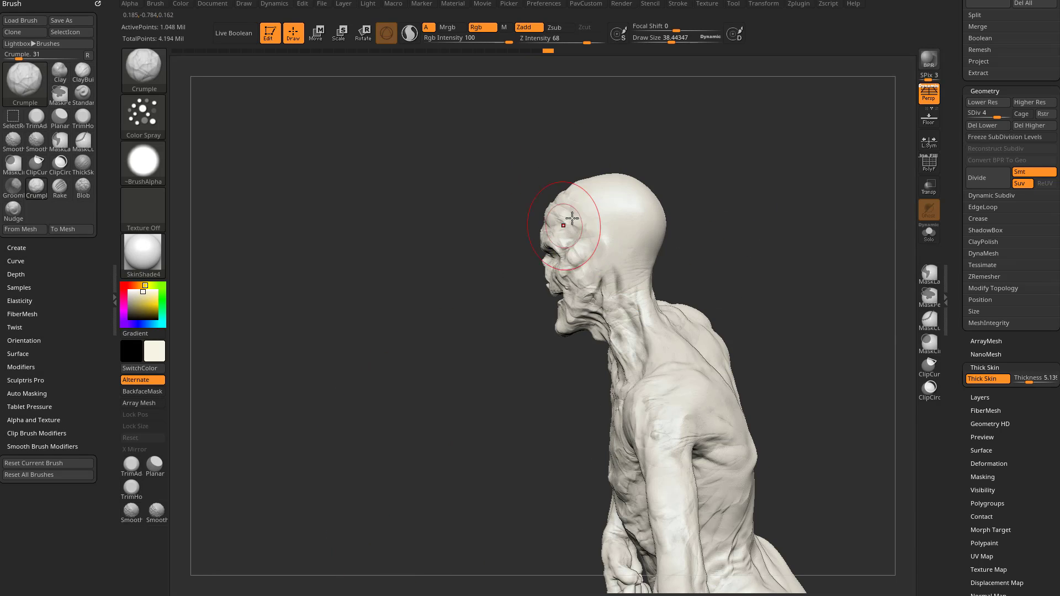
mouse_move(558, 216)
mouse_down()
mouse_move(630, 216)
mouse_move(593, 206)
mouse_move(613, 326)
mouse_move(687, 353)
mouse_up()
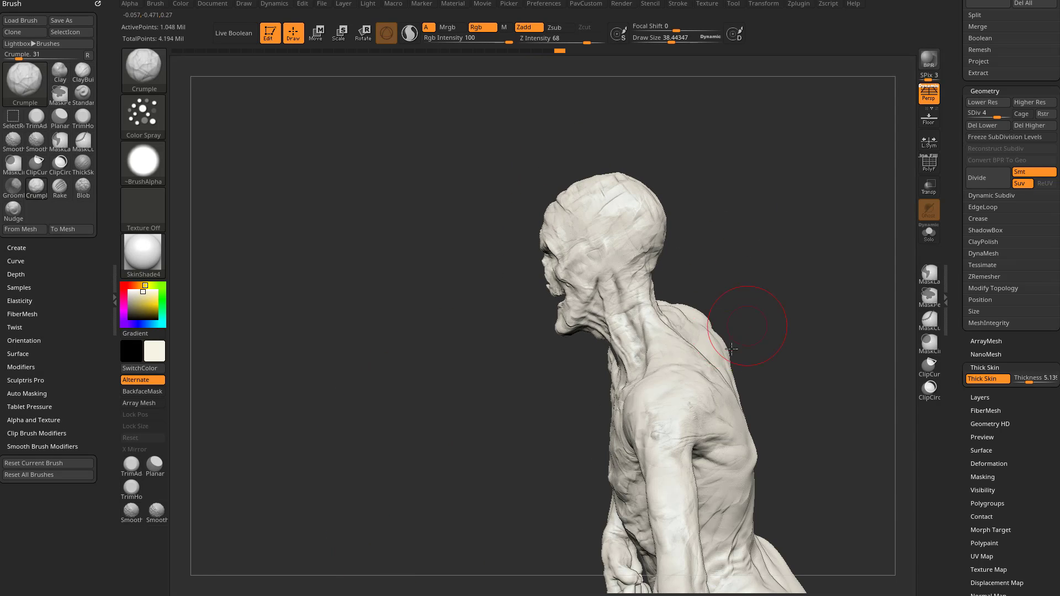
drag(746, 315, 649, 326)
mouse_move(666, 318)
mouse_down()
mouse_move(729, 395)
mouse_move(684, 426)
mouse_up()
mouse_move(823, 317)
mouse_down()
mouse_move(768, 441)
mouse_move(691, 486)
mouse_move(756, 513)
mouse_up()
drag(497, 386, 613, 392)
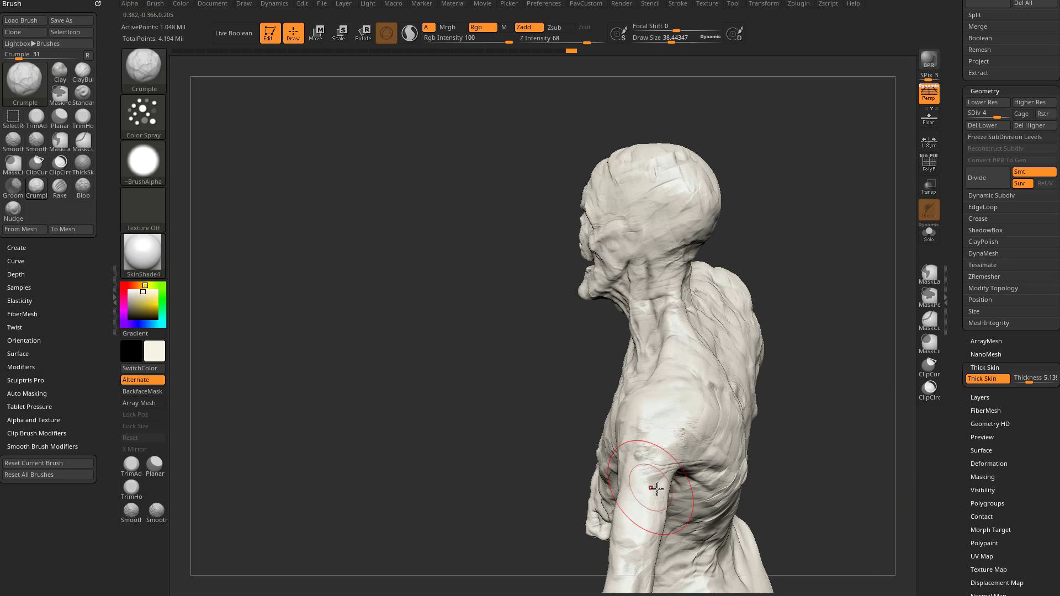
Step: Crumple the skin along the slim-side arm and touch up the wrinkles on the chest
drag(650, 487, 679, 533)
mouse_move(486, 415)
mouse_down()
mouse_move(621, 423)
mouse_move(422, 476)
mouse_move(450, 393)
mouse_up()
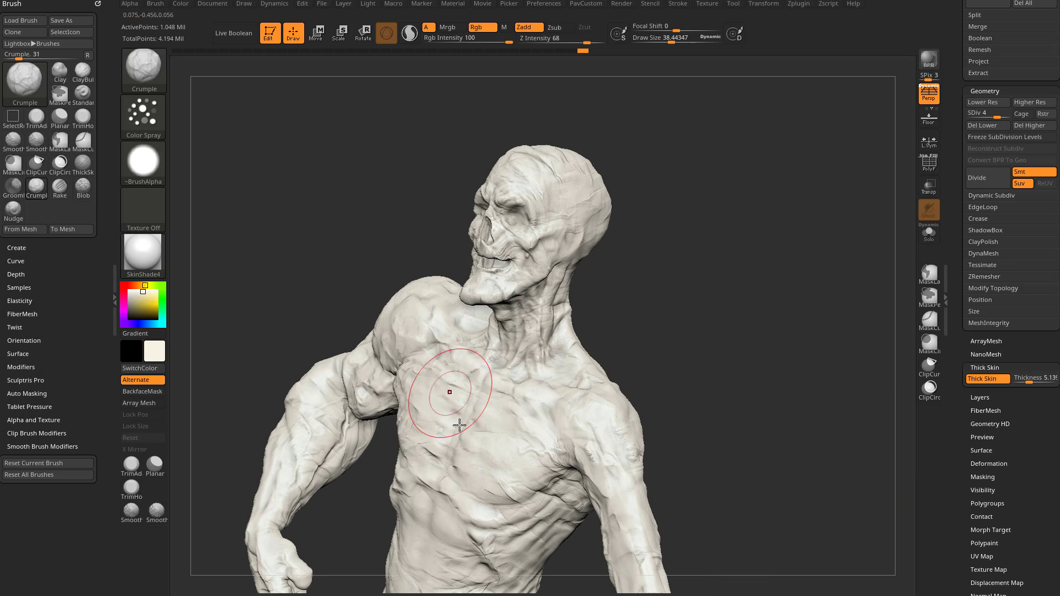
mouse_move(641, 367)
mouse_down()
mouse_move(758, 302)
mouse_move(742, 345)
mouse_up()
Step: Select the ThickSkinClay brush and build up a rough patch on the slim-side upper pectoral at a draw size of about 19
alt+drag(757, 303, 765, 317)
key([)
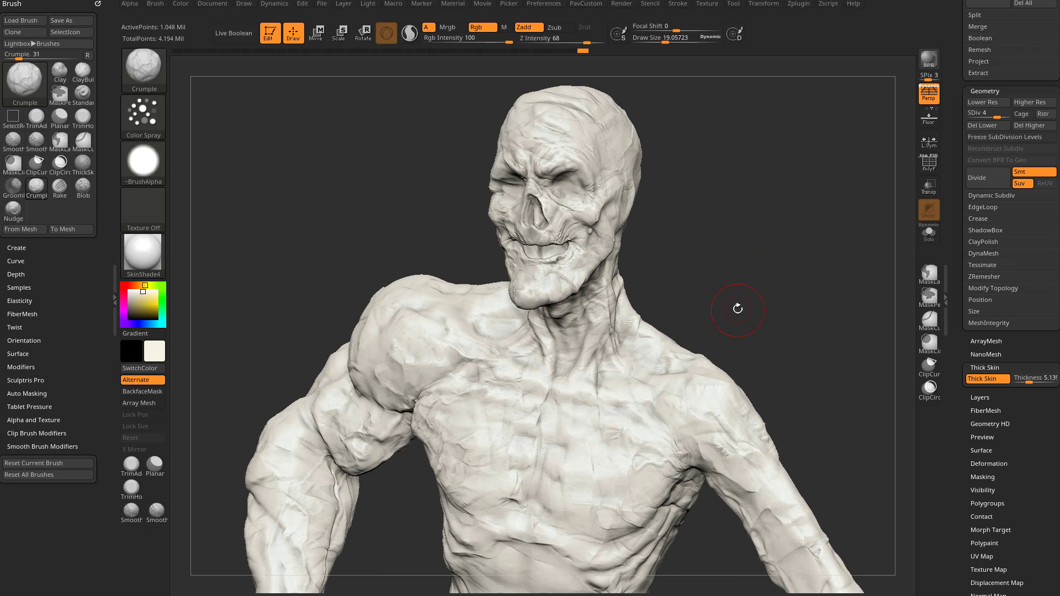
key(b)
key(t)
click(664, 524)
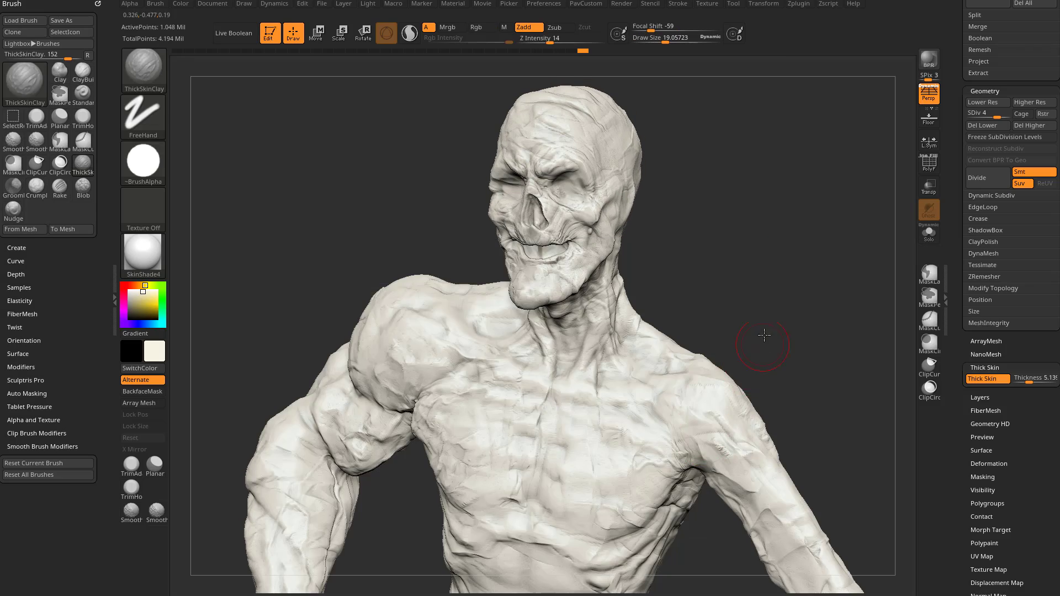
alt+drag(764, 337, 764, 303)
mouse_move(604, 394)
mouse_down()
mouse_move(599, 402)
mouse_move(644, 417)
mouse_up()
Step: Reduce the draw size to about 10 and sculpt rib-like horizontal skin ridges across the slim-side chest
key([)
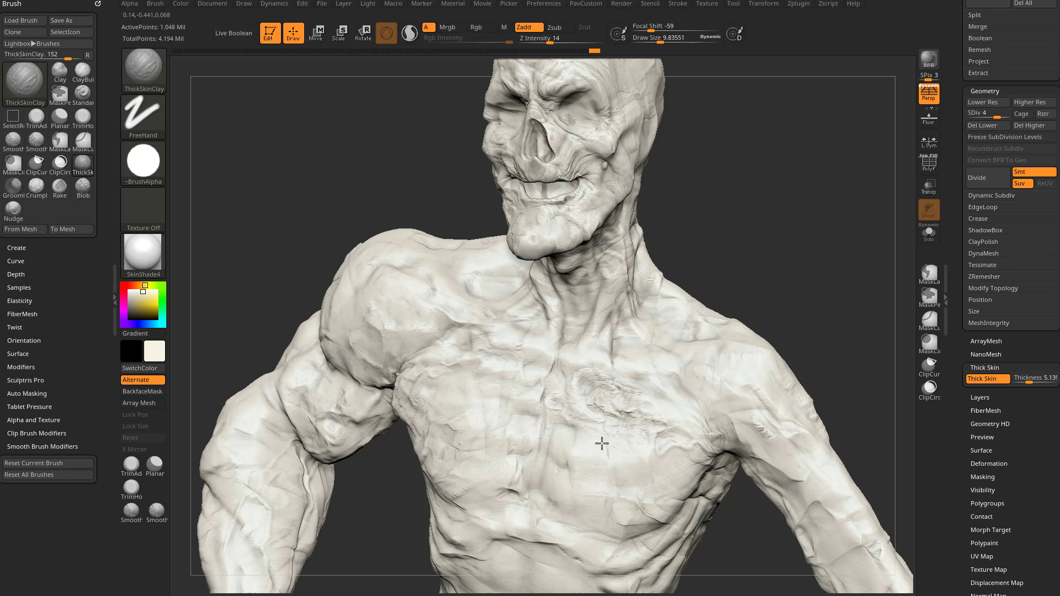
drag(568, 452, 643, 486)
drag(802, 320, 462, 403)
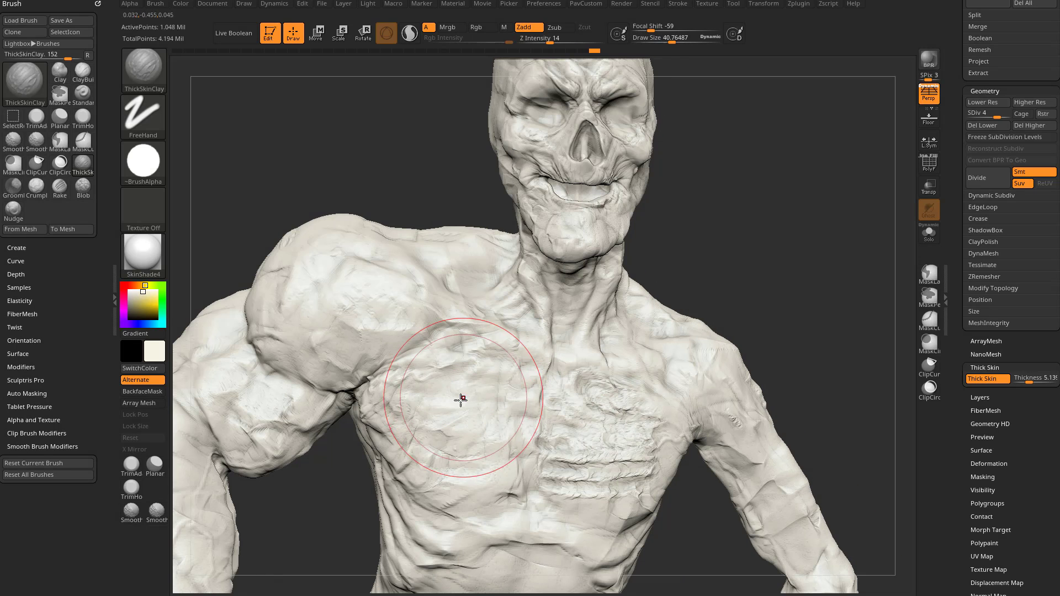
Step: Enlarge the draw size to about 41 and build up clay skin on the bulky-side pectoral and shoulder
key(bracketright)
key(bracketright)
mouse_move(397, 342)
mouse_down()
mouse_move(318, 353)
mouse_move(381, 301)
mouse_move(328, 282)
mouse_up()
Step: Build up torn clay skin on the slim-side shoulder at a draw size of about 18
drag(748, 294, 678, 331)
key([)
mouse_move(696, 375)
mouse_down()
mouse_move(740, 439)
mouse_move(790, 409)
mouse_up()
alt+drag(823, 350, 608, 453)
mouse_move(718, 375)
mouse_down()
mouse_move(749, 390)
mouse_move(711, 424)
mouse_up()
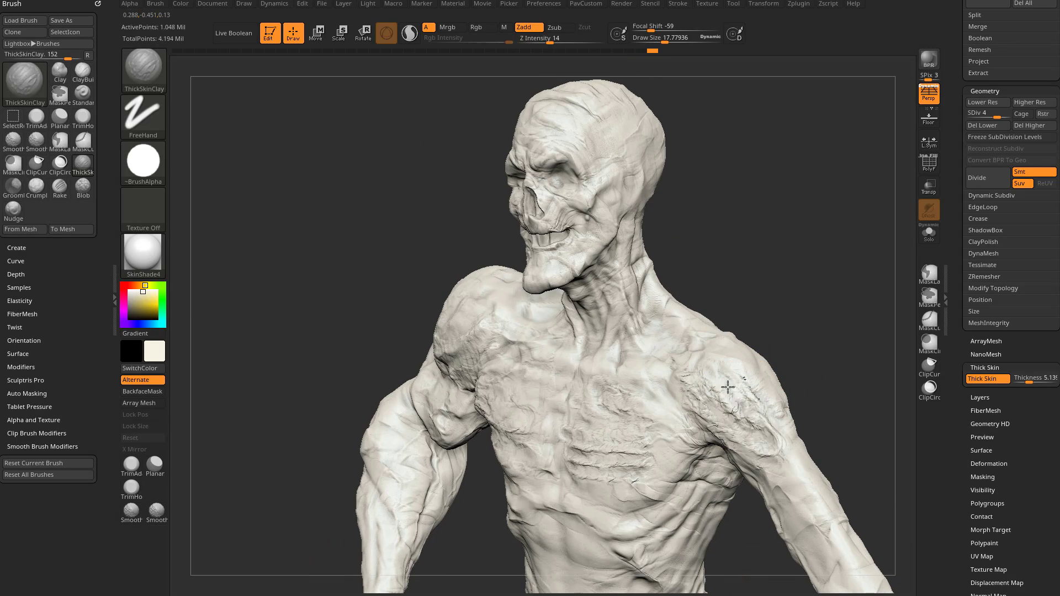
Step: Select the Rake brush and carve muscle-fiber grooves into the bulky-side pectoral at a draw size of about 22
mouse_move(828, 371)
mouse_down()
mouse_move(840, 351)
mouse_move(816, 310)
mouse_up()
key(b)
key(r)
key(a)
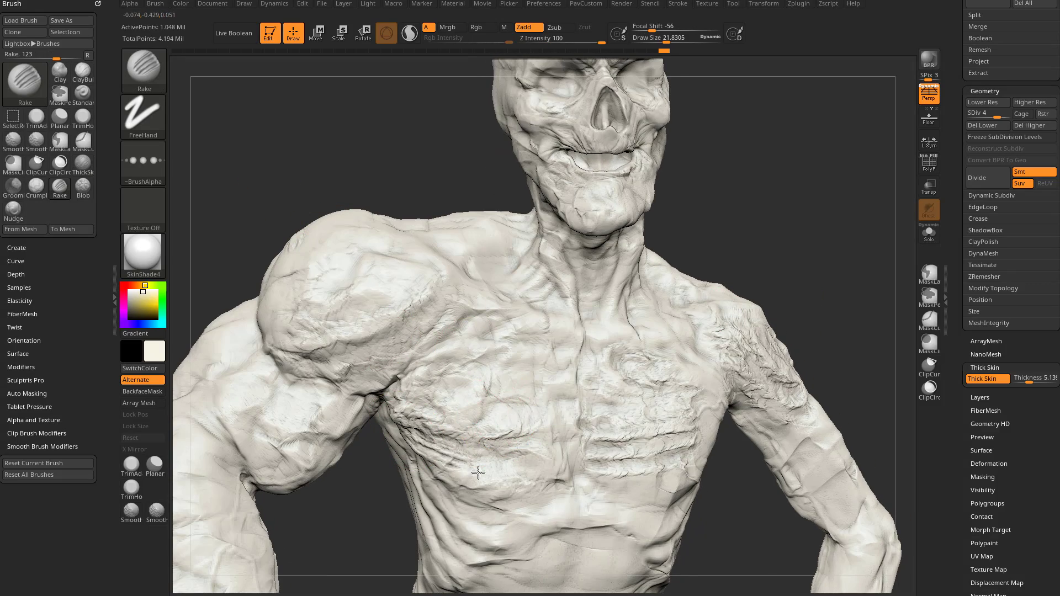
drag(401, 412, 473, 432)
drag(425, 388, 491, 402)
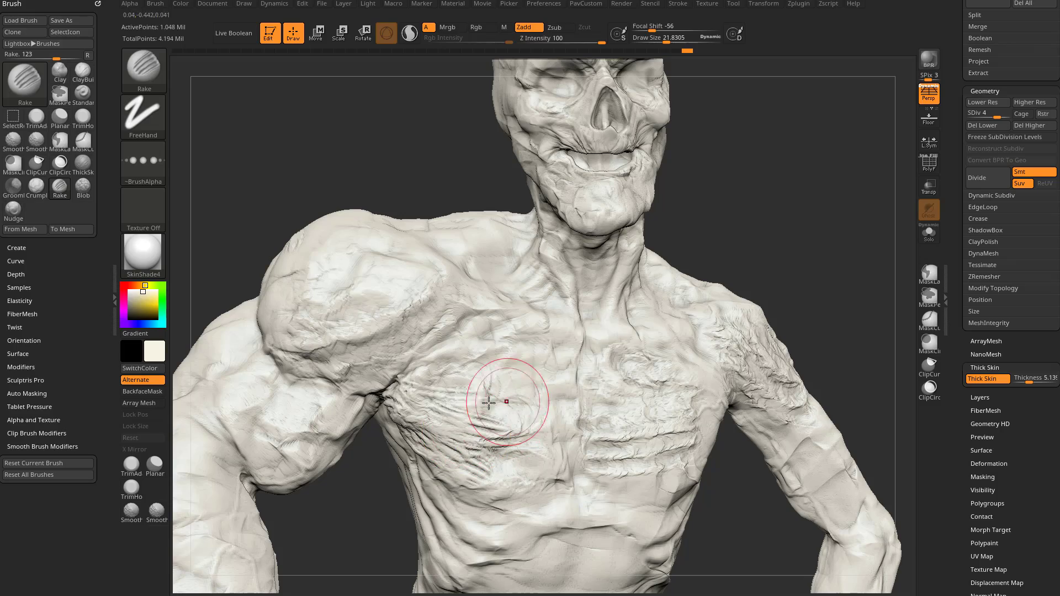
drag(766, 285, 834, 290)
mouse_move(442, 408)
mouse_down()
mouse_move(530, 384)
mouse_move(563, 402)
mouse_up()
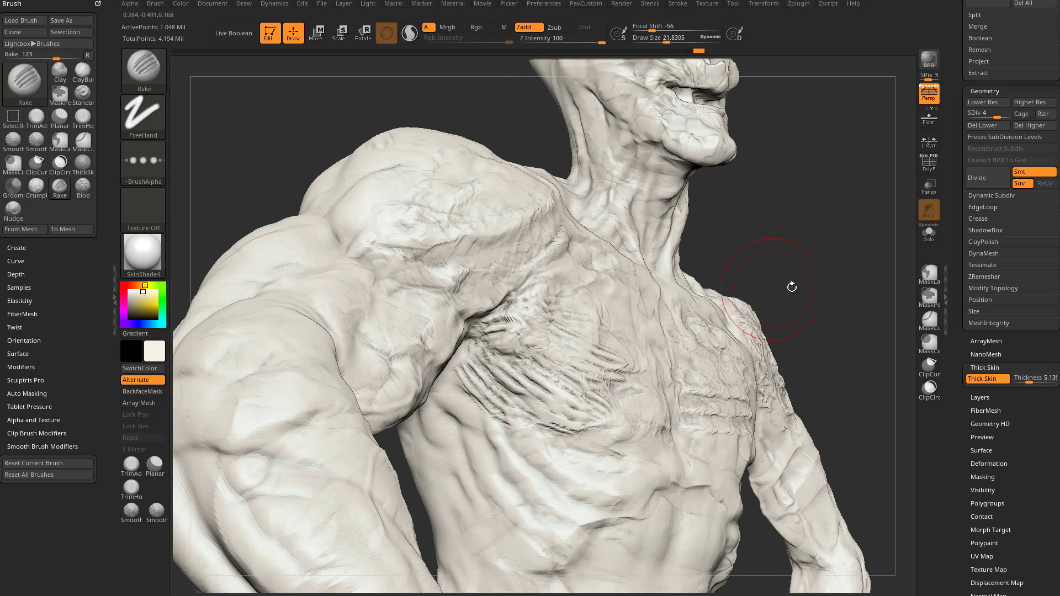
Step: Rake curved grooves into the slim-side pectoral near the armpit at a draw size of about 22
drag(790, 286, 740, 279)
drag(845, 227, 795, 243)
key(s)
drag(636, 385, 632, 385)
mouse_move(784, 179)
mouse_down()
mouse_move(762, 194)
mouse_move(751, 232)
mouse_up()
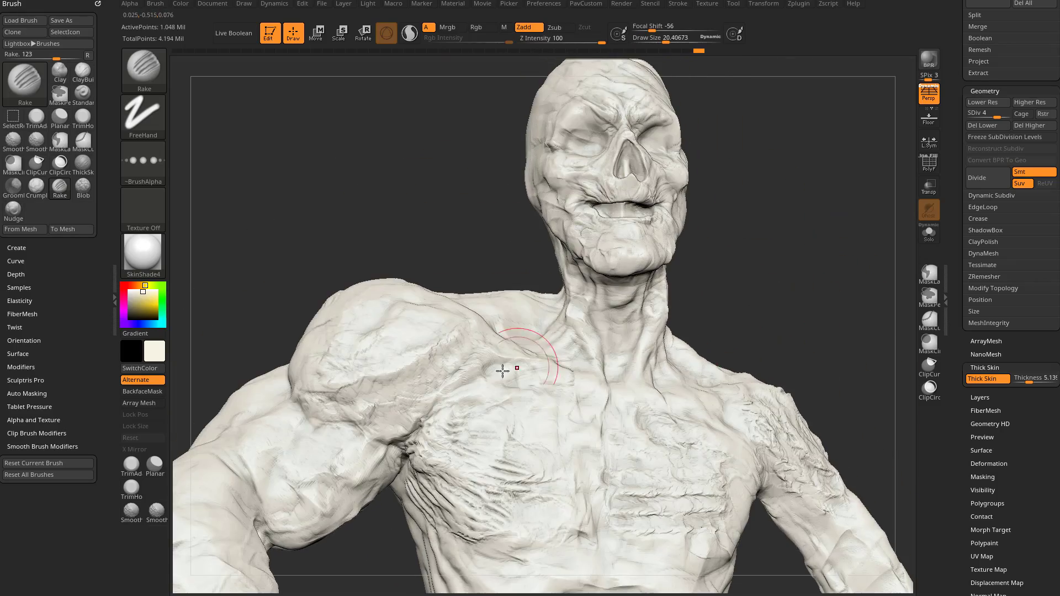
mouse_move(740, 271)
mouse_down()
mouse_move(705, 298)
mouse_move(790, 310)
mouse_move(780, 284)
mouse_move(765, 282)
mouse_up()
alt+drag(790, 318, 817, 234)
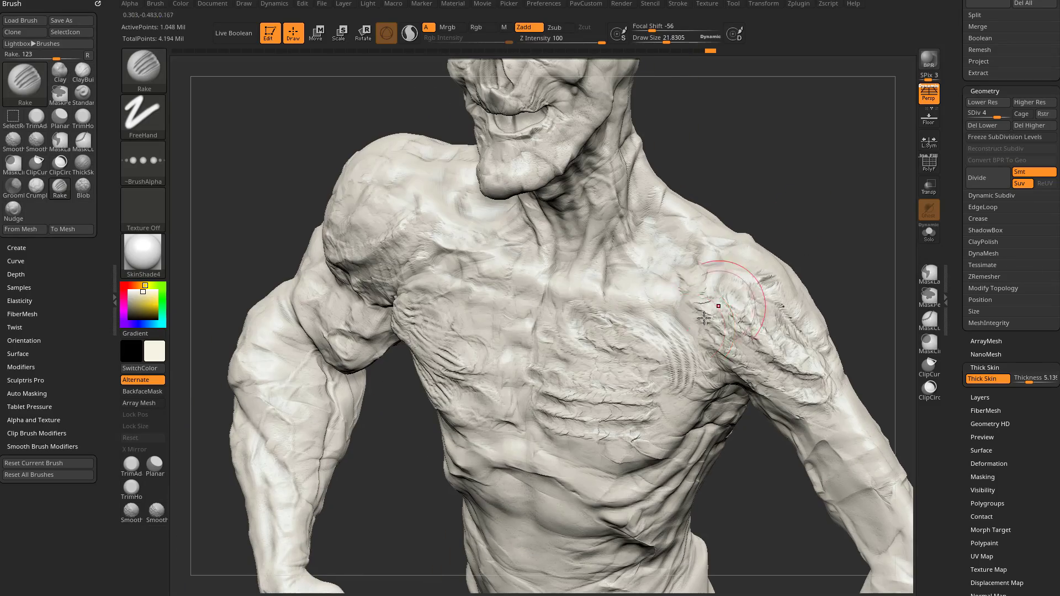
drag(652, 356, 693, 352)
Step: Rake fibrous grooves over the slim-side shoulder at a draw size of about 17
right_drag(661, 398, 683, 335)
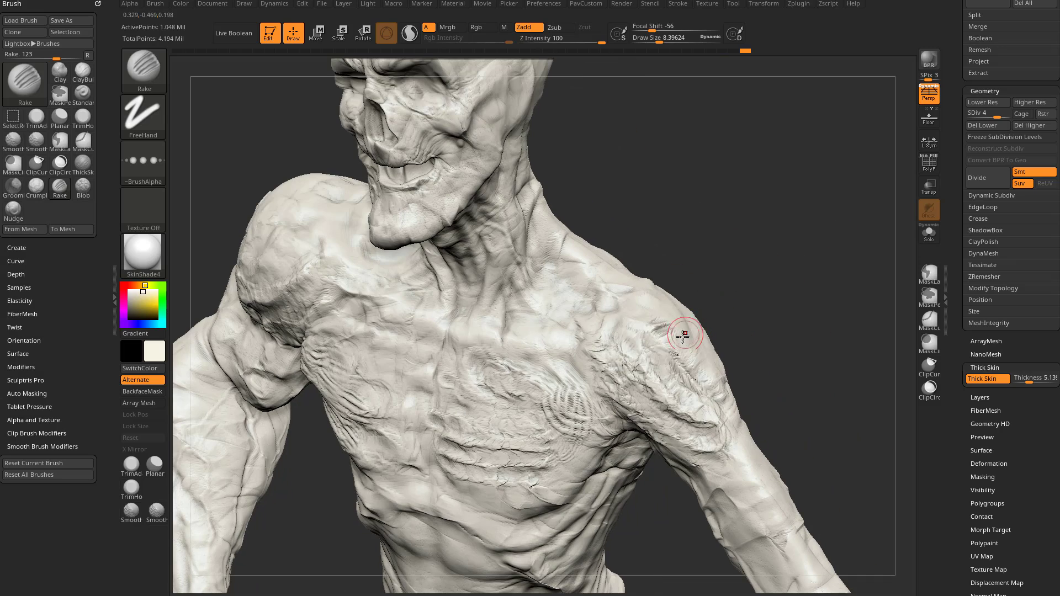
drag(634, 353, 680, 350)
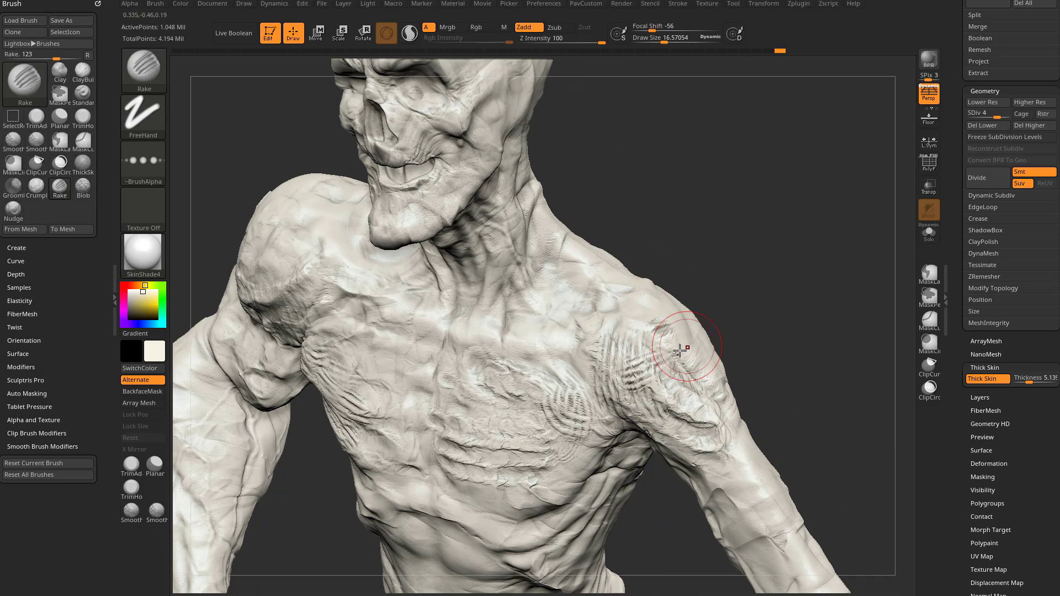
drag(689, 403, 665, 412)
right_drag(665, 411, 640, 375)
mouse_move(635, 374)
mouse_down()
mouse_move(707, 434)
mouse_move(679, 442)
mouse_move(688, 399)
mouse_up()
mouse_move(719, 326)
mouse_down()
mouse_move(798, 266)
mouse_move(710, 265)
mouse_up()
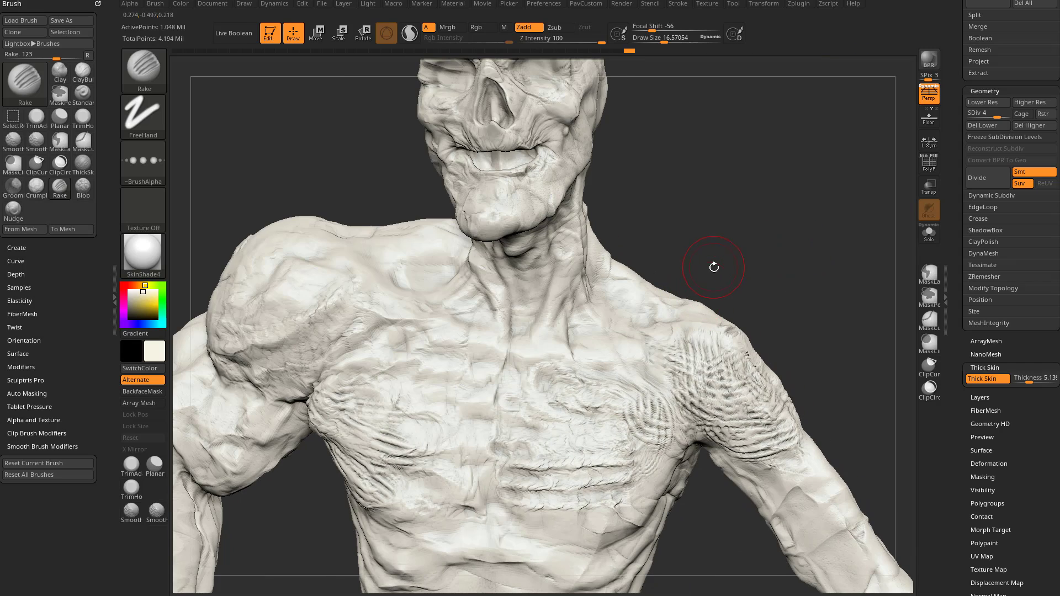
Step: Select the ClayBuildup brush with Alpha 60 and stroke the bulky-side pectoral at a draw size of about 32
key(b)
key(c)
key(b)
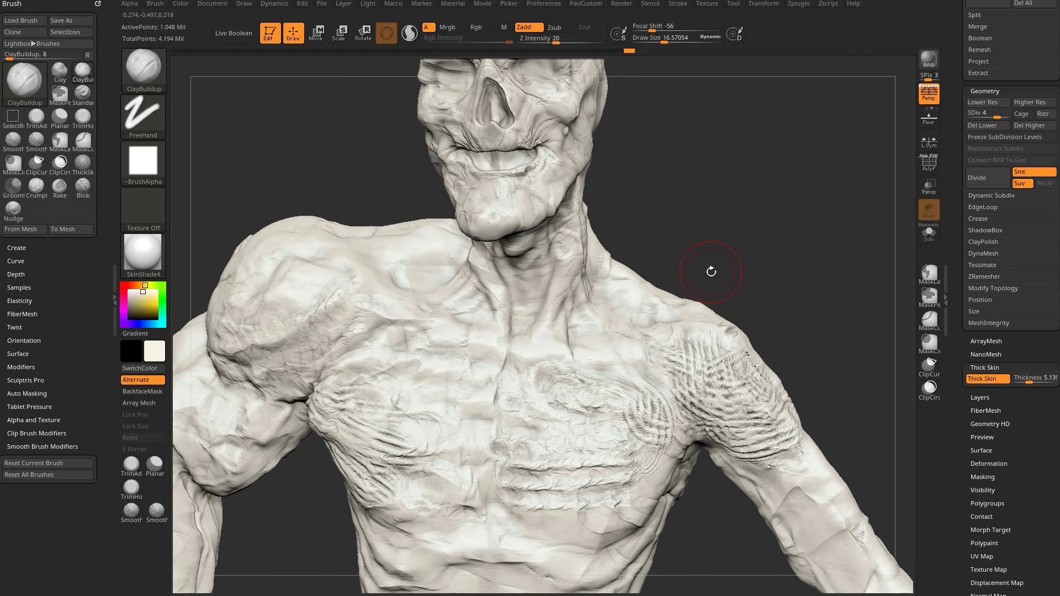
click(141, 165)
click(204, 328)
drag(712, 243, 773, 241)
key(bracketright)
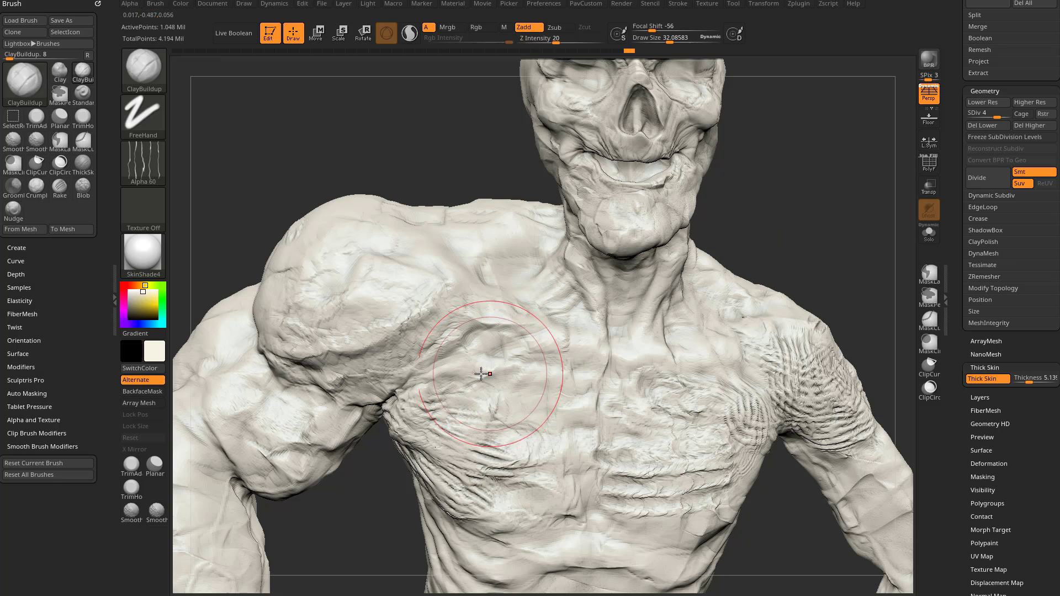
drag(482, 374, 518, 404)
mouse_move(157, 168)
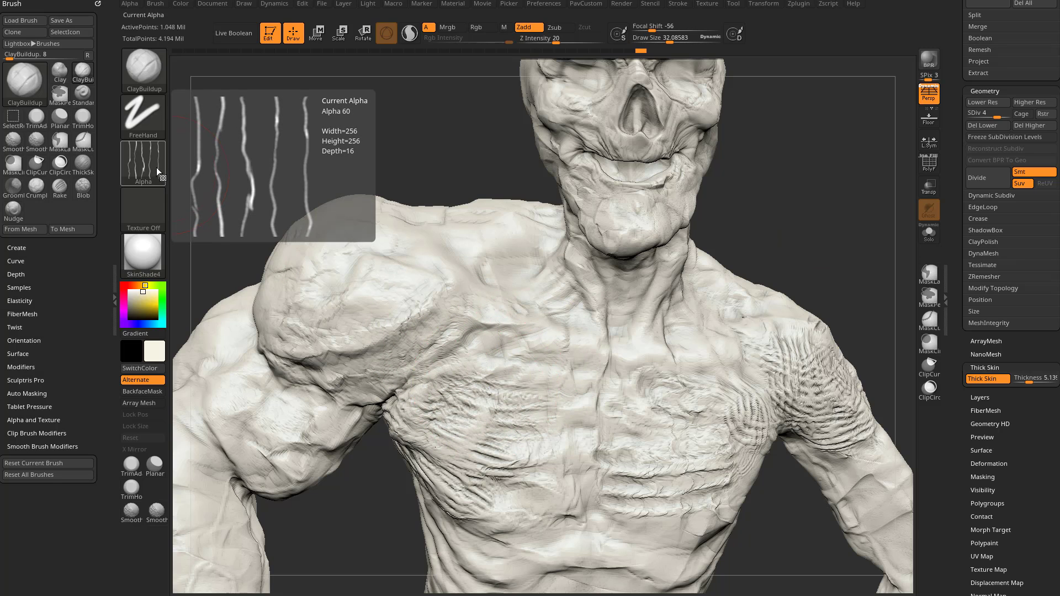
Step: Stroke Alpha 60 clay texture across the bulky-side pectoral and shoulder with ClayBuildup at a draw size of about 32
alt+drag(358, 145, 348, 113)
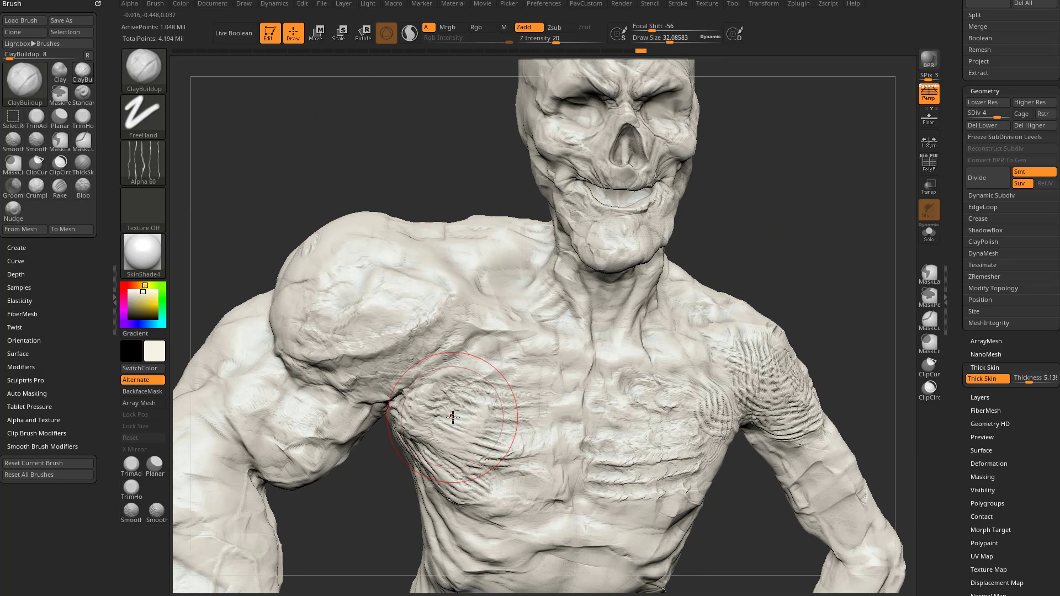
drag(411, 392, 512, 442)
mouse_move(437, 436)
mouse_down()
mouse_move(497, 472)
mouse_move(475, 480)
mouse_up()
mouse_move(343, 324)
mouse_down()
mouse_move(412, 317)
mouse_move(387, 354)
mouse_move(326, 366)
mouse_move(425, 331)
mouse_move(357, 324)
mouse_move(420, 314)
mouse_up()
drag(750, 272, 698, 260)
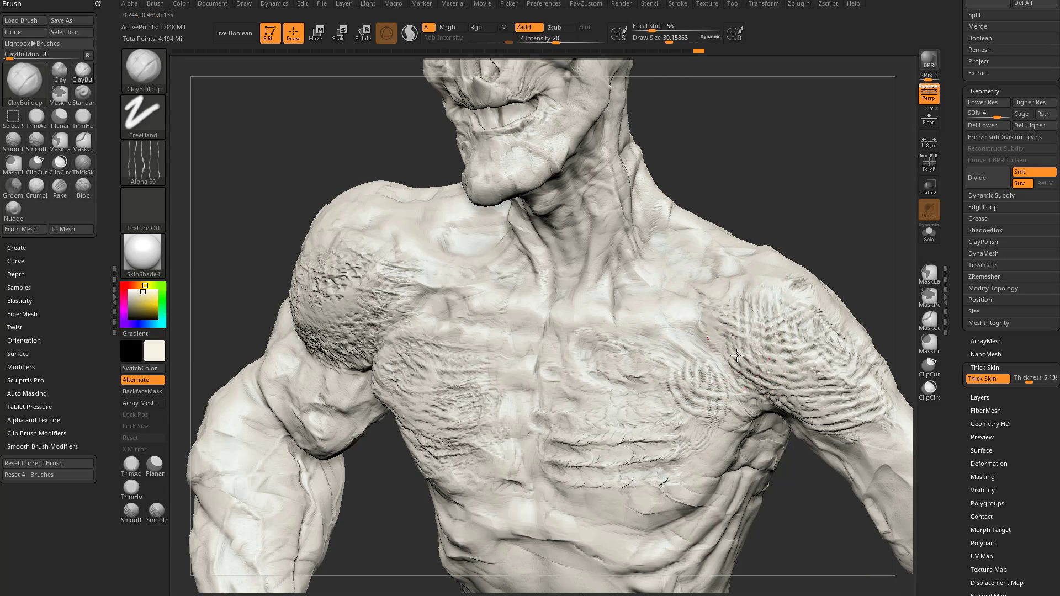
Step: Layer fibrous ClayBuildup texture over the slim-side shoulder and chest at a draw size of about 30
drag(734, 367, 811, 309)
ctrl+right_drag(831, 285, 818, 276)
mouse_move(823, 276)
mouse_down()
mouse_move(752, 351)
mouse_move(651, 414)
mouse_move(762, 382)
mouse_move(662, 453)
mouse_move(748, 398)
mouse_move(679, 381)
mouse_up()
right_drag(679, 381, 707, 331)
drag(718, 309, 674, 386)
drag(673, 387, 641, 353)
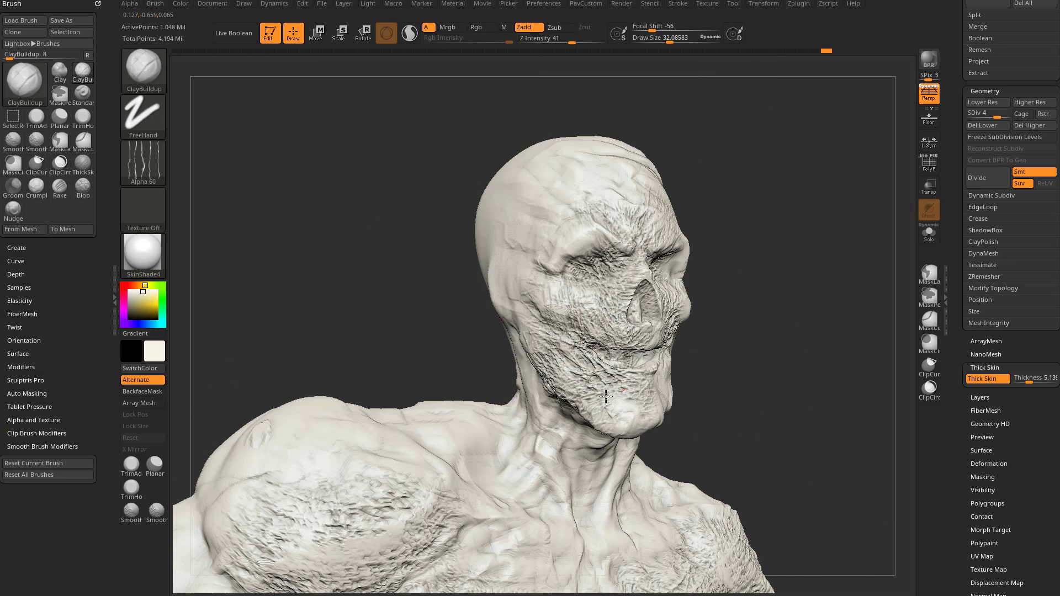
Step: Stroke Alpha 60 texture across the jaw at a draw size of about 32, and reduce the draw size to about 9
mouse_move(606, 397)
mouse_down()
mouse_move(572, 364)
mouse_move(654, 368)
mouse_up()
key(s)
drag(773, 387, 763, 387)
right_drag(754, 386, 777, 387)
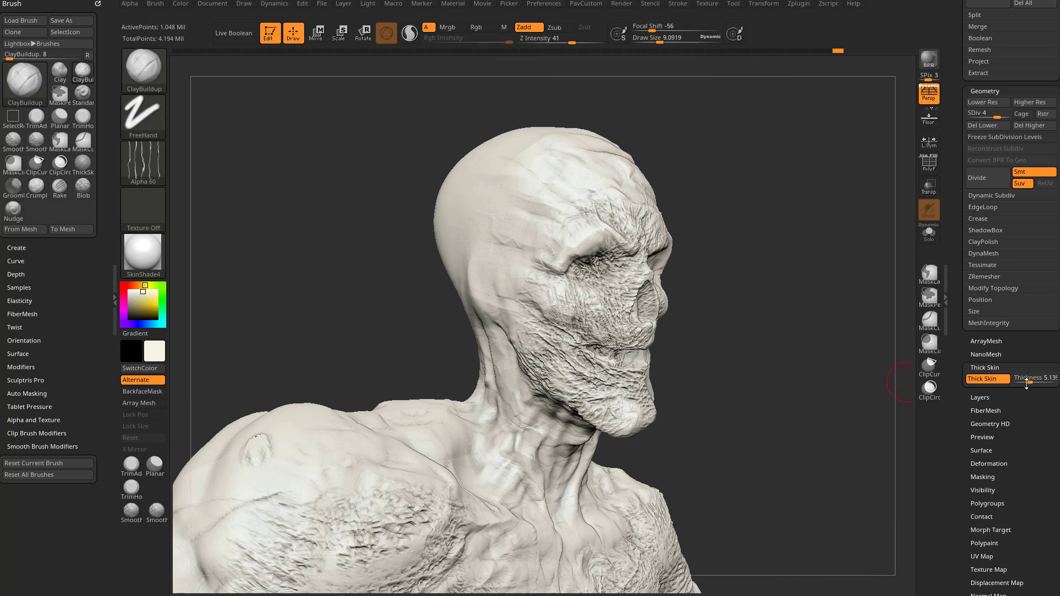
Step: Lower the Thick Skin thickness to about 0.84 and stroke ClayBuildup texture up the jaw, cheek and brow
drag(1029, 380, 1026, 382)
mouse_move(599, 361)
mouse_down()
mouse_move(577, 365)
mouse_move(591, 381)
mouse_up()
key(s)
mouse_move(590, 385)
mouse_down()
mouse_move(584, 325)
mouse_move(577, 381)
mouse_move(624, 376)
mouse_move(585, 282)
mouse_move(566, 274)
mouse_move(646, 238)
mouse_up()
mouse_move(734, 303)
mouse_down()
mouse_move(501, 306)
mouse_move(574, 304)
mouse_up()
Step: Enlarge the draw size to about 43 and smooth the texture over the face from forehead to chin
key(s)
drag(591, 301, 600, 301)
shift+drag(599, 353, 530, 176)
shift+drag(608, 299, 624, 442)
drag(718, 249, 789, 243)
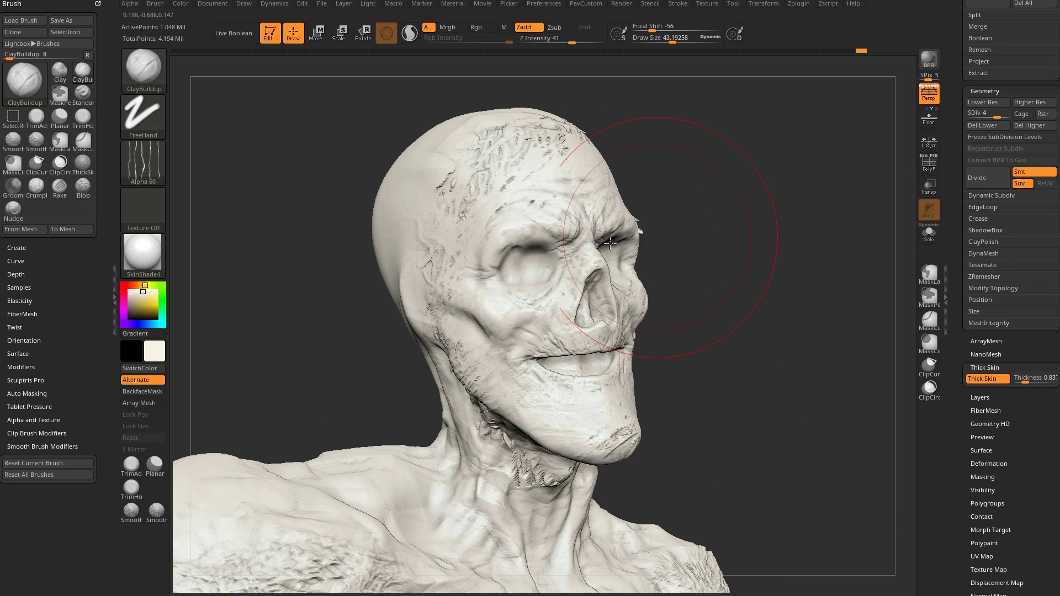
Step: Set the draw size to about 18 and the Thick Skin thickness to about 1.97, and texture the cheek beside the mouth
key(s)
drag(568, 320, 505, 313)
key(s)
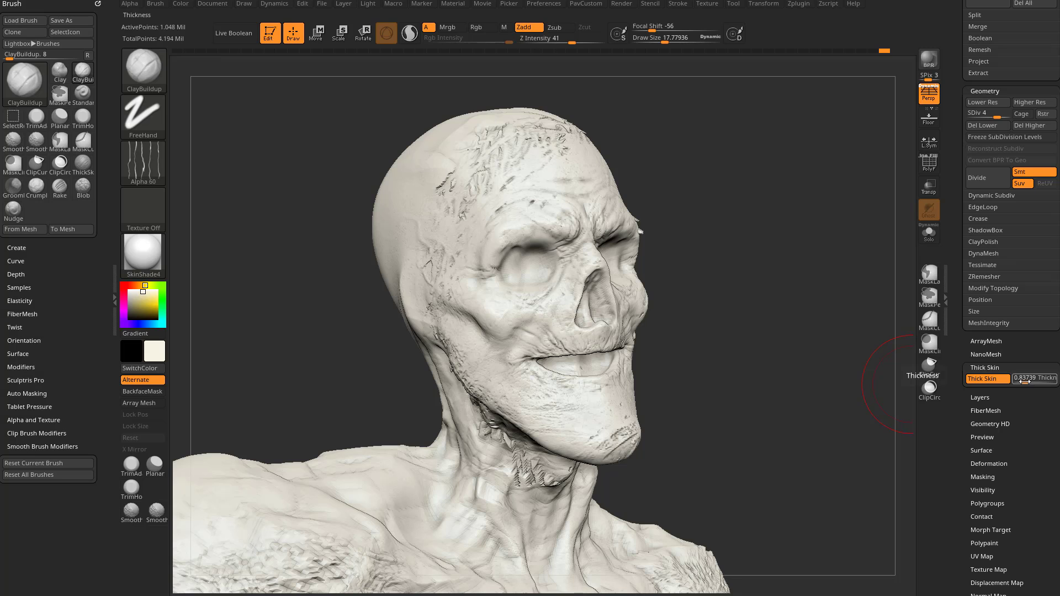
drag(1025, 381, 1028, 381)
mouse_move(476, 310)
mouse_down()
mouse_move(564, 411)
mouse_move(522, 386)
mouse_move(544, 298)
mouse_move(539, 337)
mouse_up()
drag(660, 311, 597, 321)
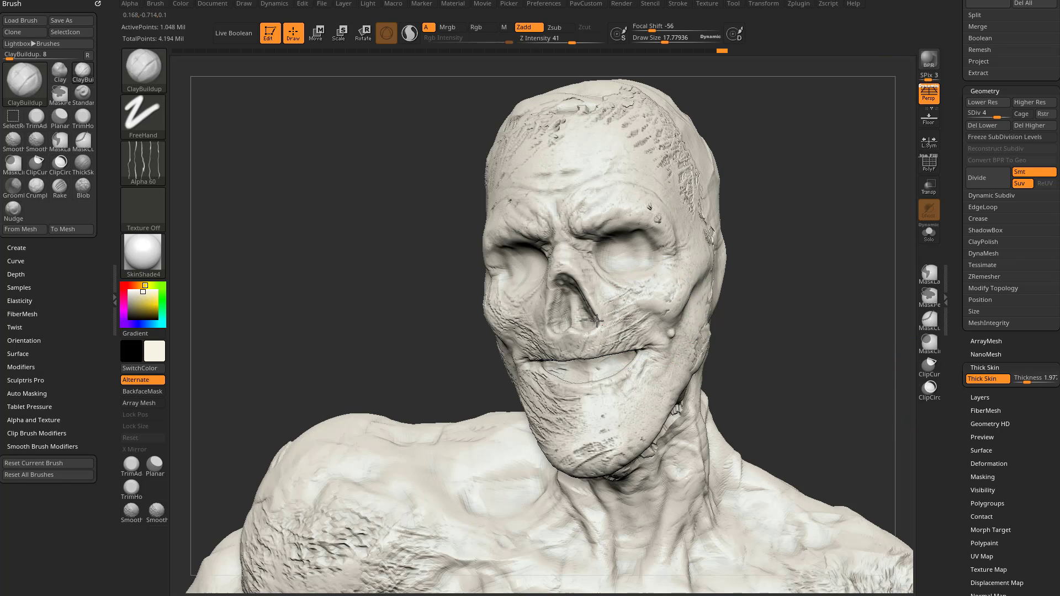
Step: Stroke fibrous Alpha 60 texture over the cheeks, jaw and chin at a draw size of about 18
drag(685, 308, 677, 271)
drag(743, 310, 688, 321)
mouse_move(640, 310)
mouse_down()
mouse_move(681, 367)
mouse_move(619, 403)
mouse_up()
drag(464, 320, 557, 328)
mouse_move(568, 370)
mouse_down()
mouse_move(629, 425)
mouse_move(654, 423)
mouse_up()
drag(723, 327, 758, 330)
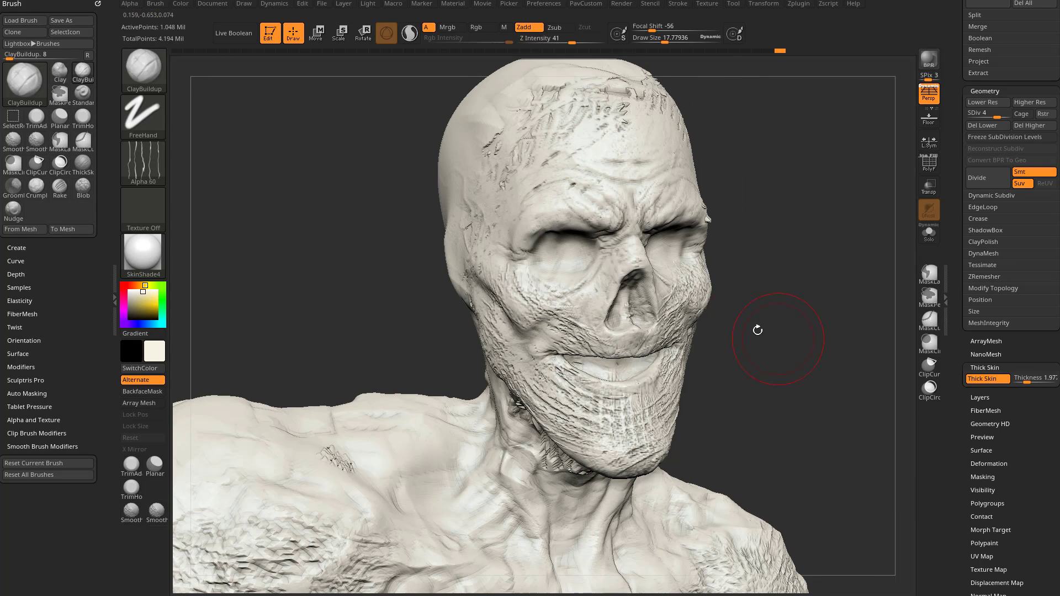
Step: Add Alpha 60 texture to the cheekbone, eye socket and brow with ClayBuildup
mouse_move(536, 287)
mouse_down()
mouse_move(580, 320)
mouse_move(503, 238)
mouse_move(544, 166)
mouse_up()
drag(784, 331, 740, 334)
mouse_move(718, 210)
mouse_down()
mouse_move(663, 182)
mouse_move(707, 160)
mouse_move(741, 204)
mouse_move(724, 216)
mouse_up()
mouse_move(845, 232)
mouse_down()
mouse_move(861, 232)
mouse_move(854, 244)
mouse_move(795, 241)
mouse_up()
Step: Switch ClayBuildup to Alpha 06 and build up the brow and upper-lip area at a draw size of about 7
key(bracketleft)
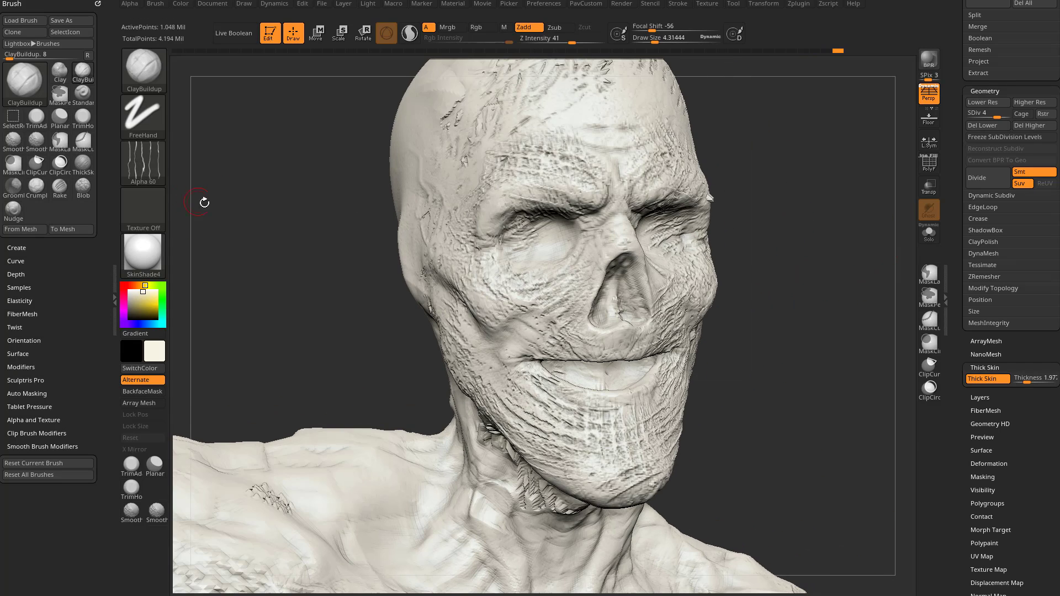
click(163, 177)
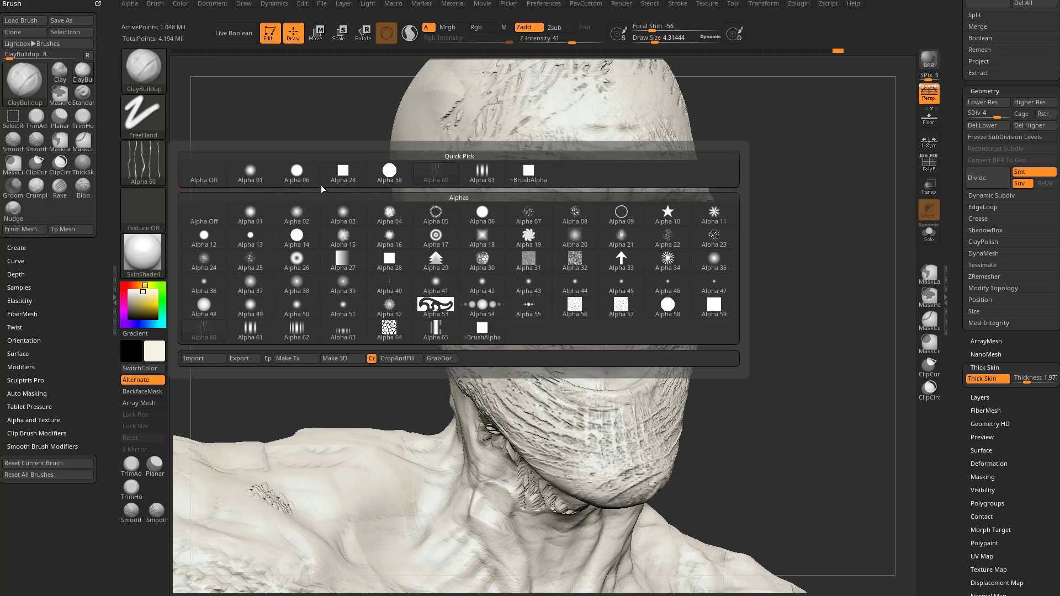
click(365, 182)
mouse_move(773, 198)
mouse_down()
mouse_move(802, 208)
mouse_move(784, 215)
mouse_up()
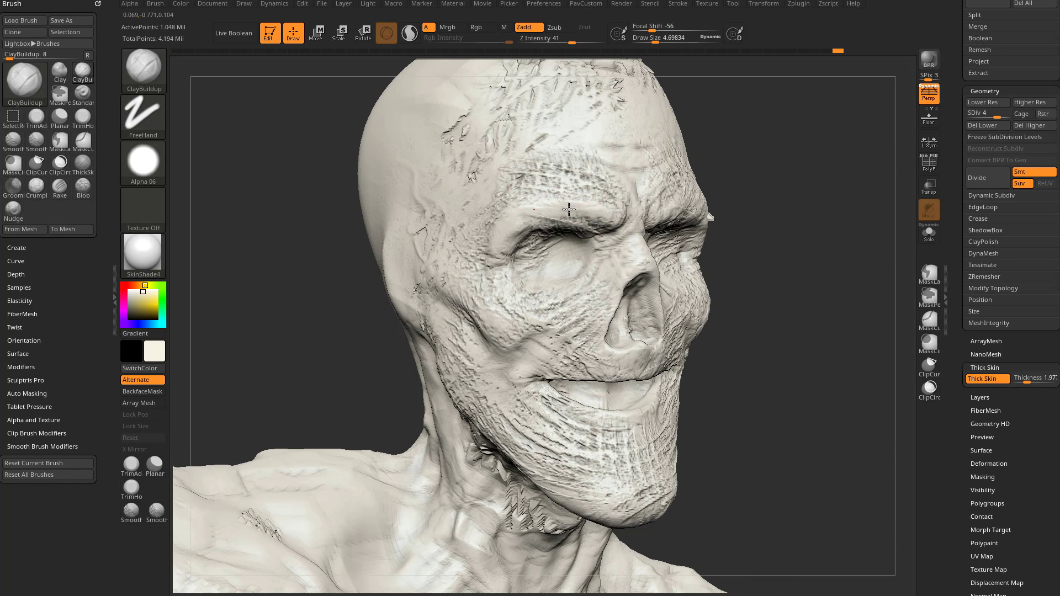
key(bracketright)
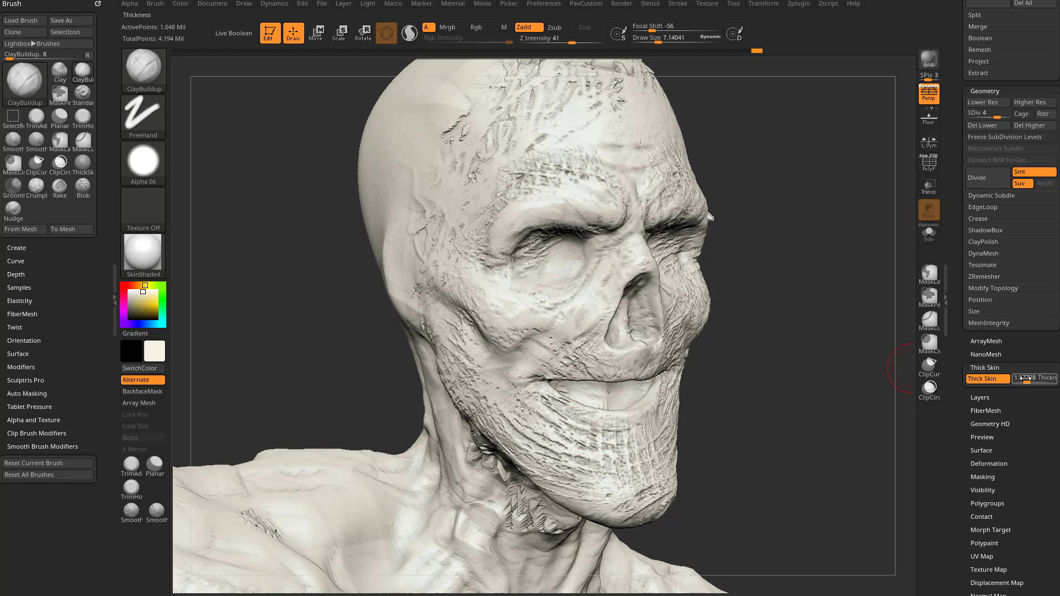
drag(583, 353, 593, 354)
drag(817, 354, 691, 356)
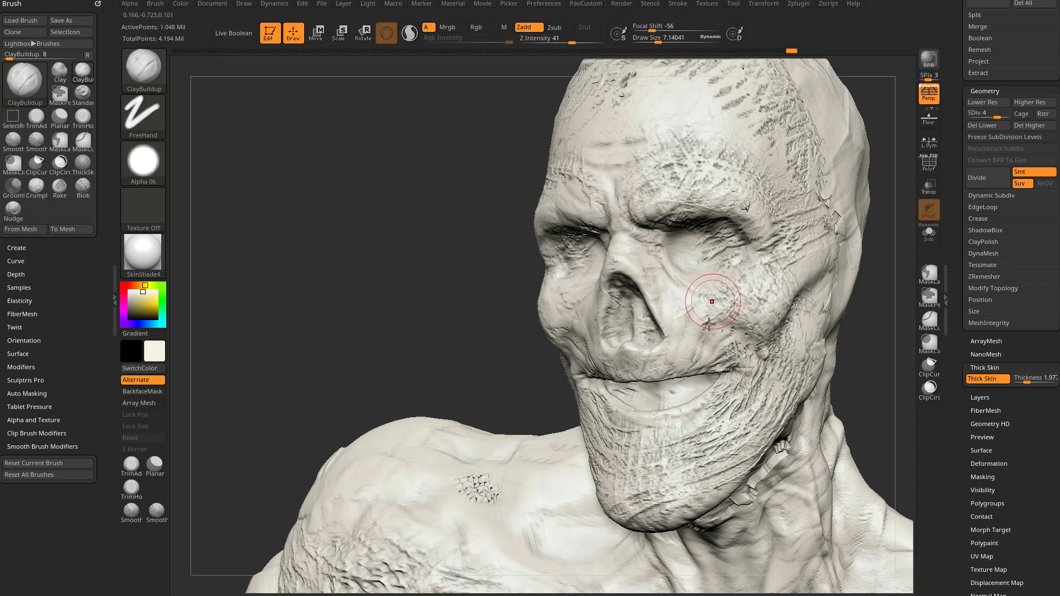
Step: Set the draw size to about 6 and sculpt skin folds into both cheeks with ClayBuildup
alt+drag(898, 254, 802, 298)
key(s)
drag(665, 330, 664, 329)
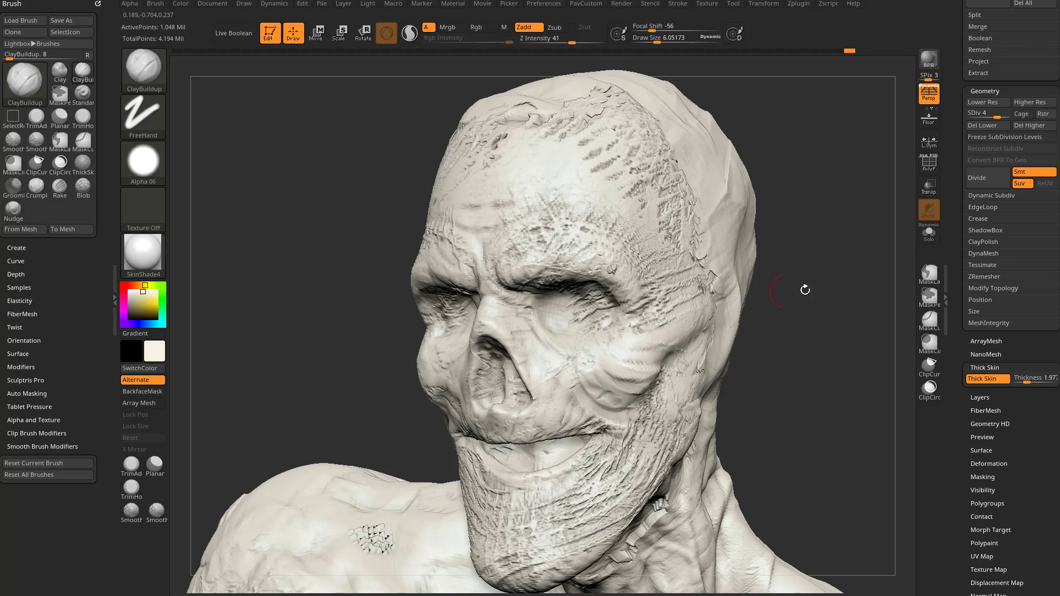
mouse_move(805, 290)
mouse_down()
mouse_move(817, 274)
mouse_move(816, 315)
mouse_up()
mouse_move(487, 359)
mouse_down()
mouse_move(478, 376)
mouse_move(406, 412)
mouse_up()
drag(745, 290, 850, 287)
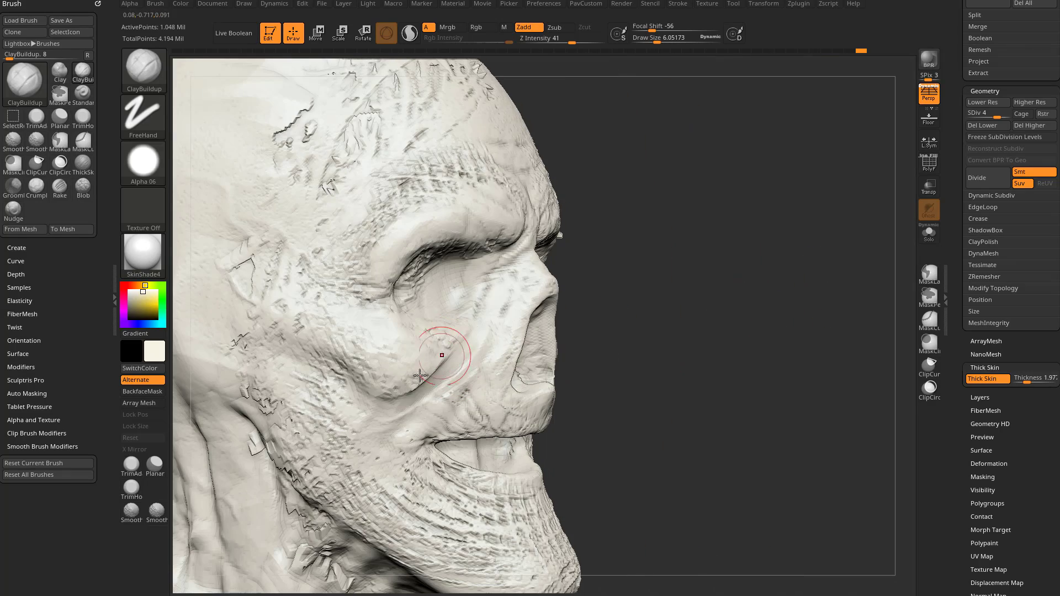
drag(387, 394, 384, 371)
mouse_move(665, 336)
alt+mouse_down()
mouse_move(665, 301)
mouse_move(580, 298)
alt+mouse_up()
drag(448, 362, 422, 384)
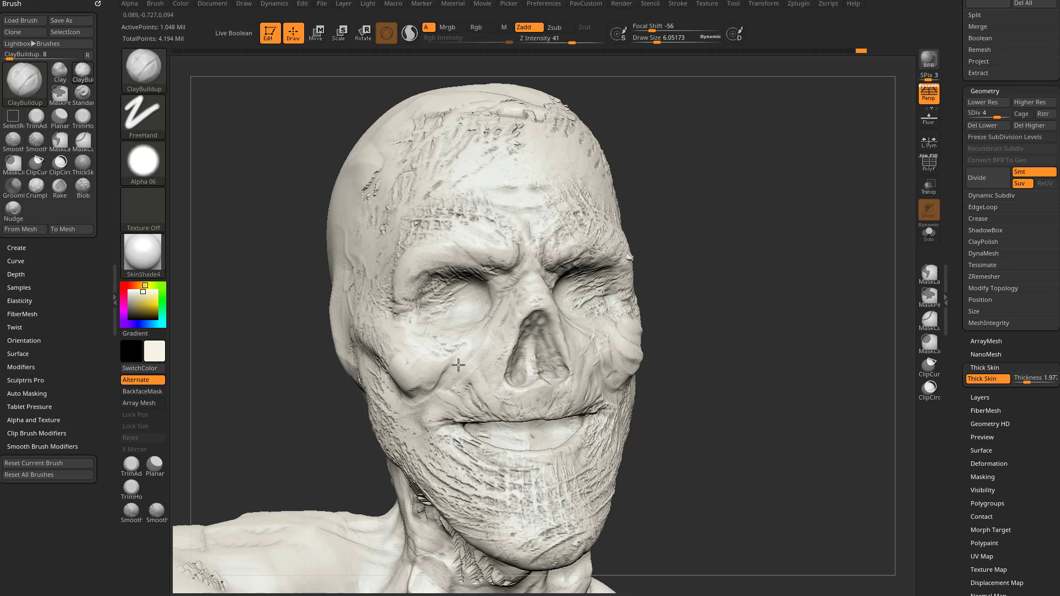
Step: Select the Nudge brush and push the skin around the mouth and brows at a draw size of about 6
key(b)
key(n)
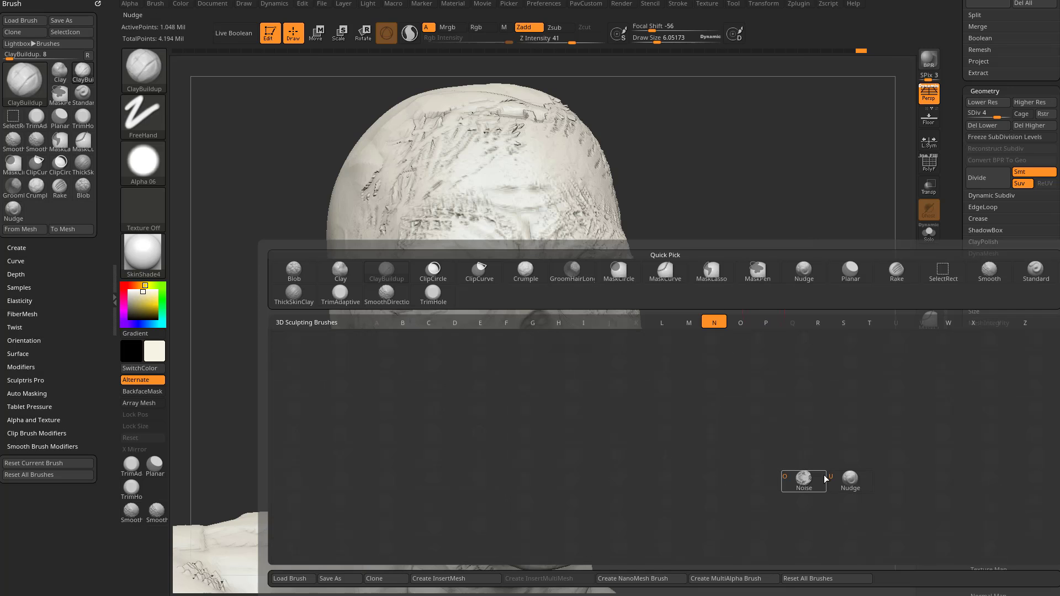
key(u)
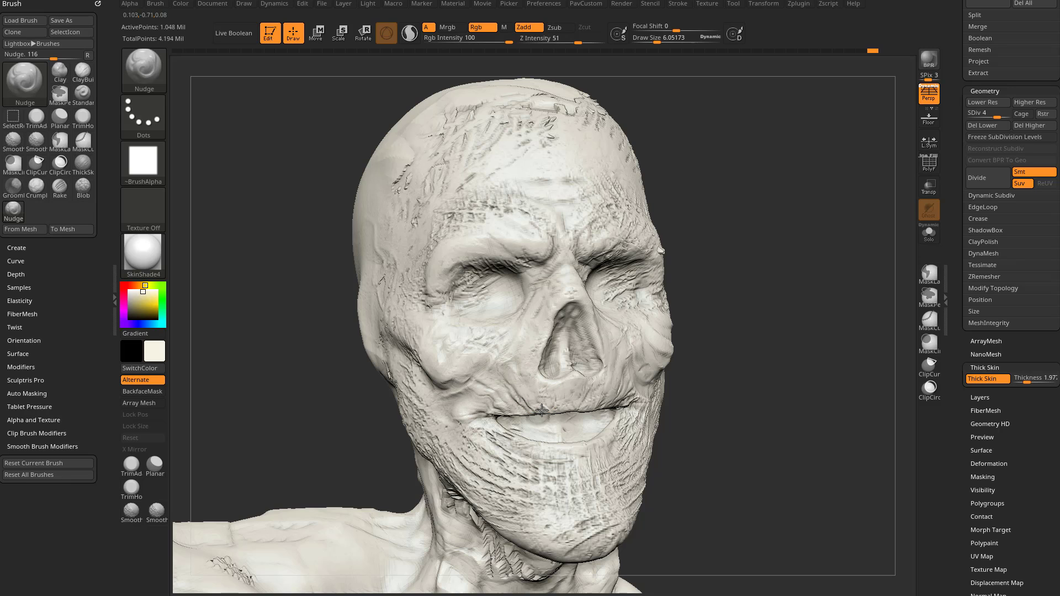
right_drag(542, 410, 633, 356)
right_drag(823, 247, 587, 252)
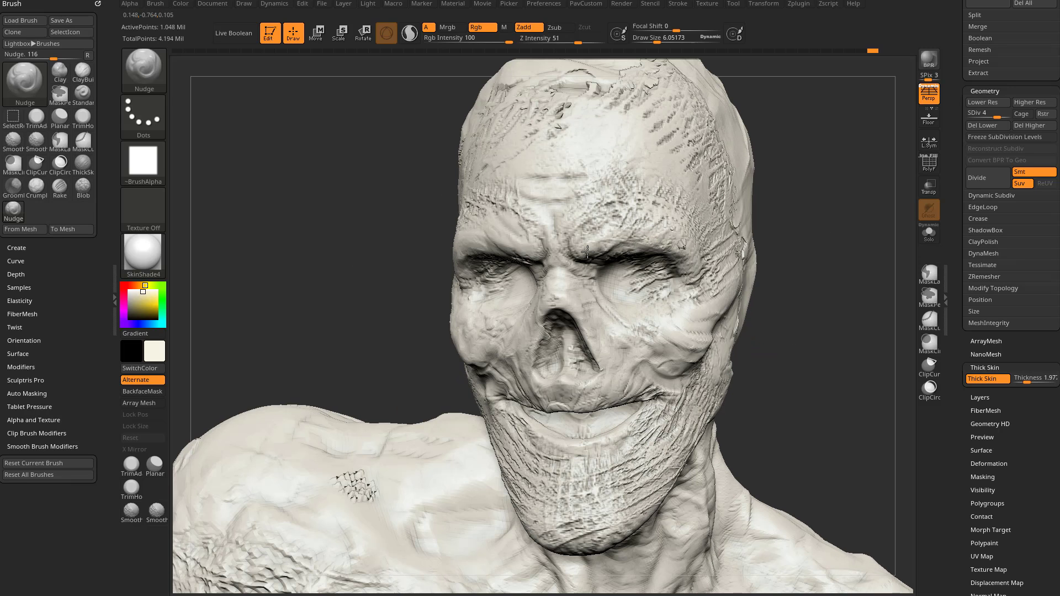
right_drag(637, 203, 620, 195)
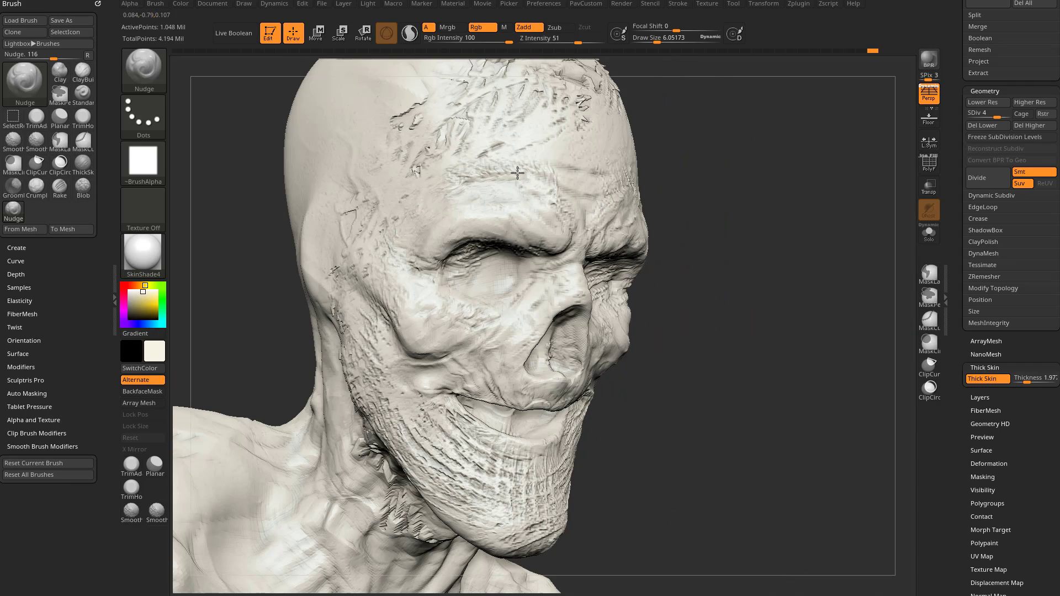
Step: Nudge the skin of the forehead, upper lip and mouth corners into shape from several angles
right_drag(465, 187, 652, 183)
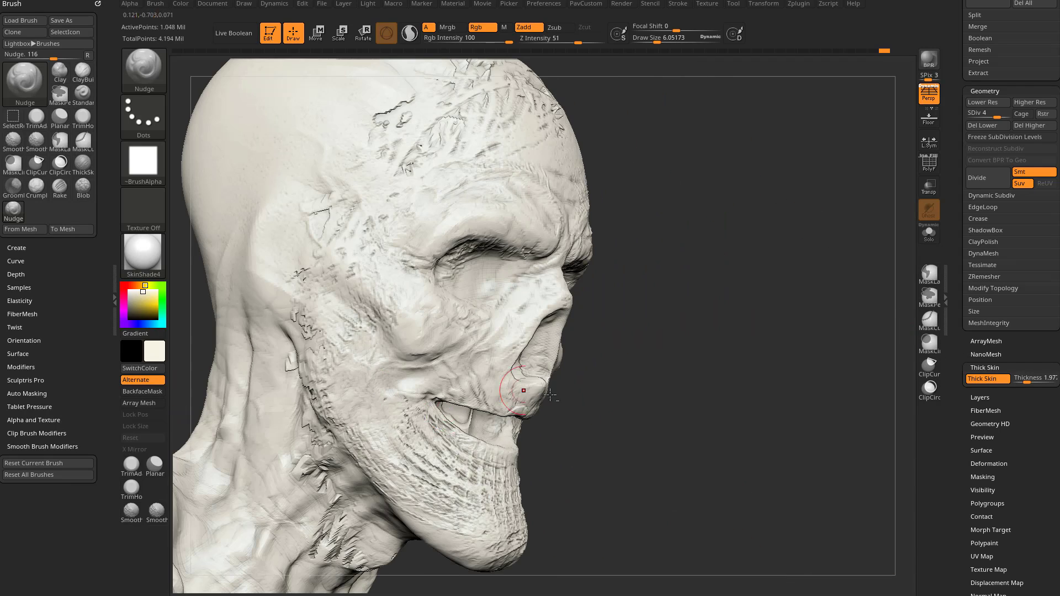
right_drag(550, 395, 376, 394)
right_drag(472, 435, 537, 408)
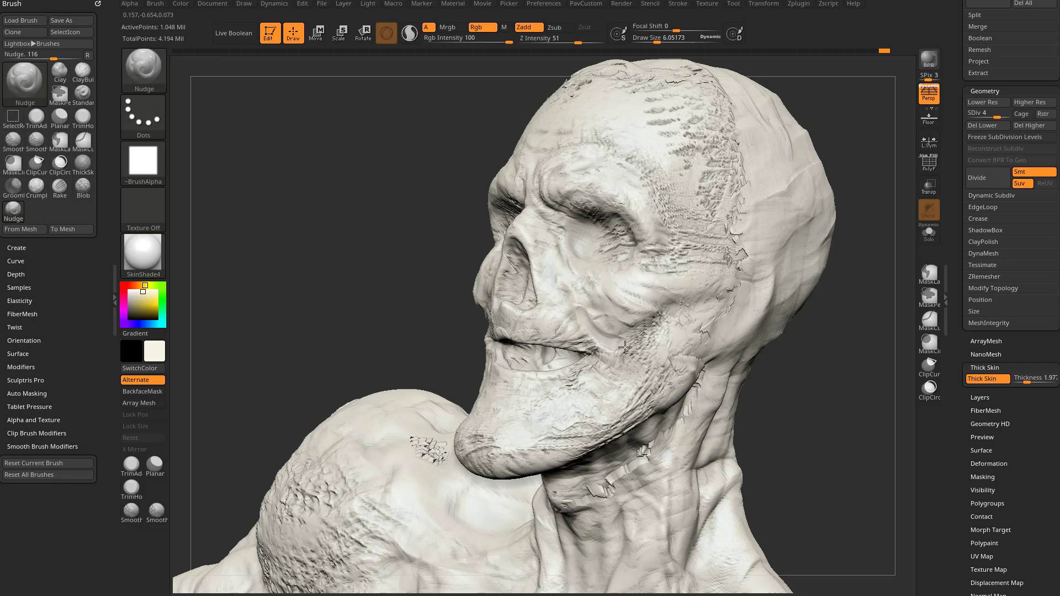
right_drag(625, 348, 838, 389)
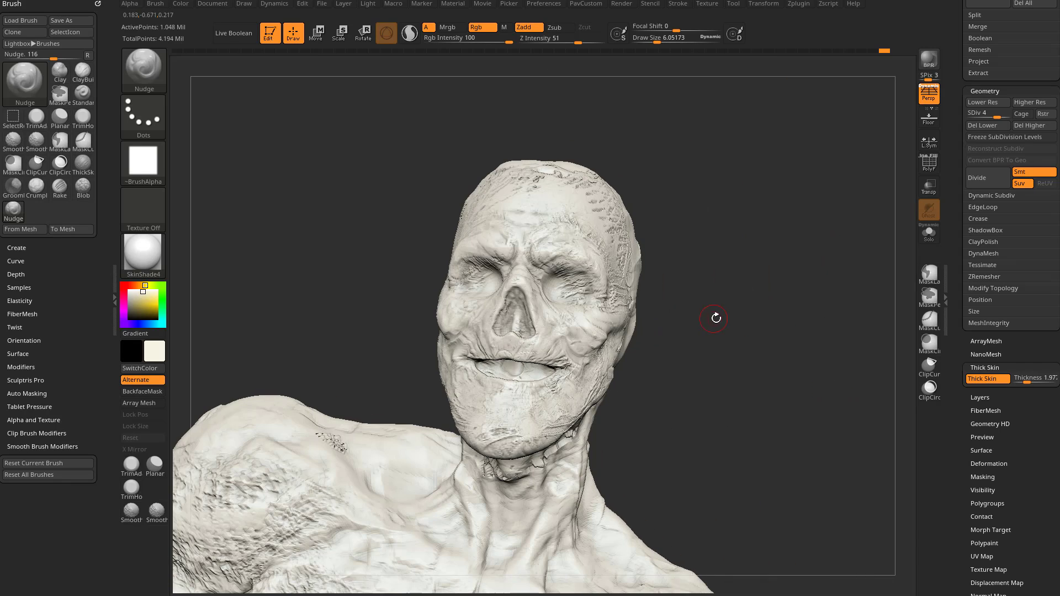
Step: Select the ClayBuildup brush and build up the jaw and cheek at a draw size of about 32
key(b)
key(c)
key(b)
mouse_move(715, 321)
right_down()
mouse_move(762, 348)
mouse_move(527, 417)
right_up()
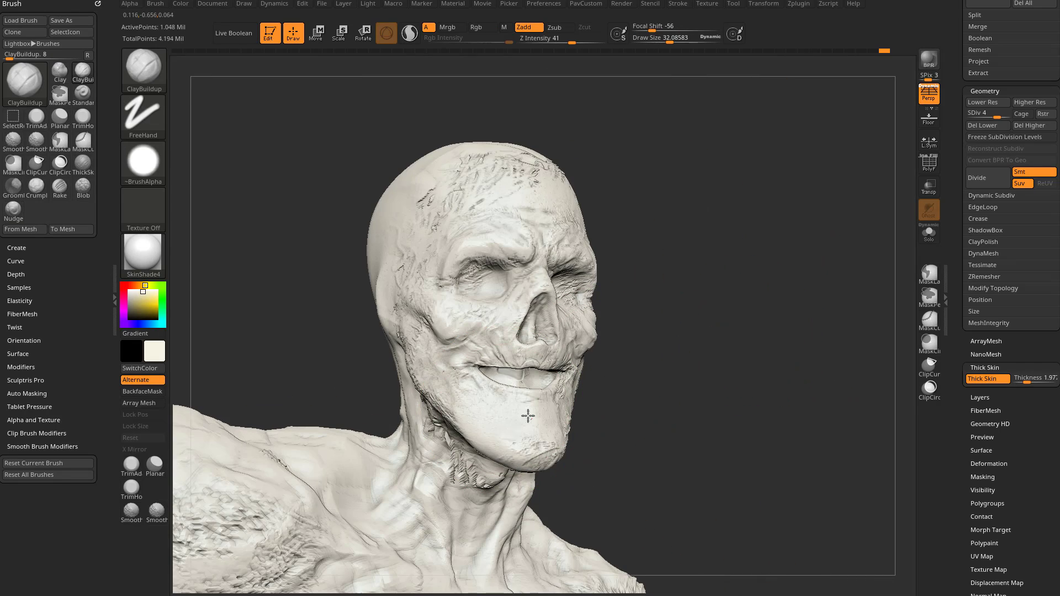
mouse_move(469, 387)
mouse_down()
mouse_move(538, 337)
mouse_move(533, 298)
mouse_up()
Step: Build up the skin around the nose and cheeks with ClayBuildup at a draw size of about 22
right_drag(664, 301, 584, 310)
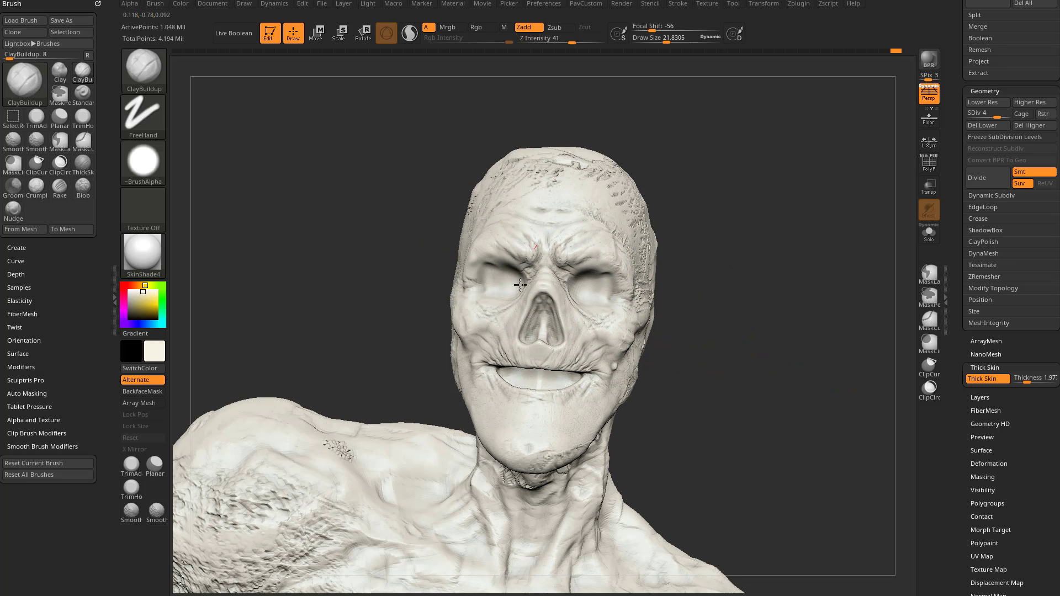
right_drag(754, 363, 567, 306)
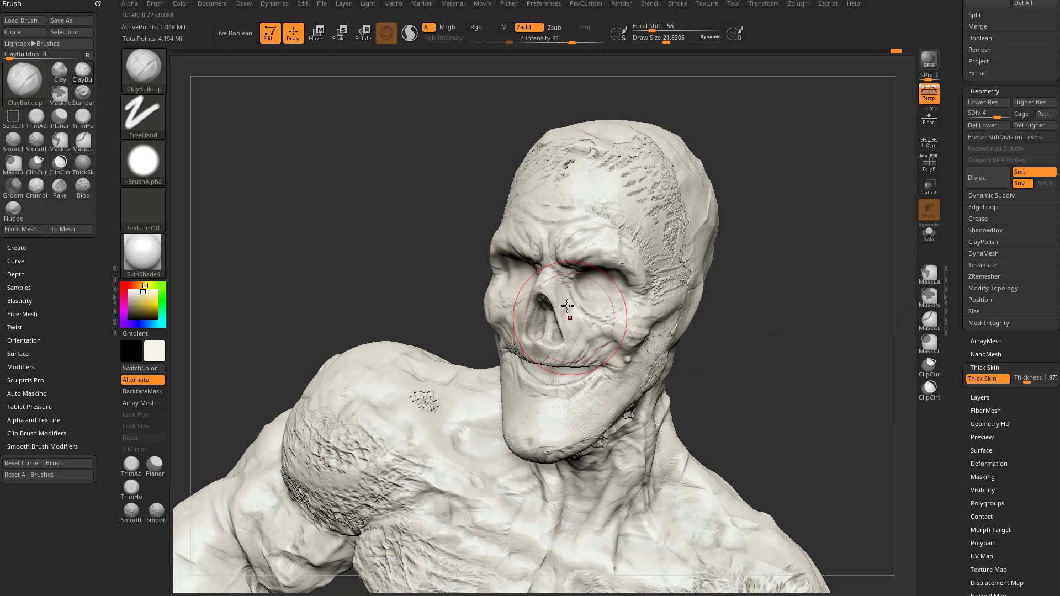
drag(626, 333, 575, 279)
right_drag(781, 289, 701, 275)
Step: Reduce the draw size to about 11 and refine the eye sockets, brows, cheeks and mouth with ClayBuildup
key(s)
drag(522, 322, 507, 322)
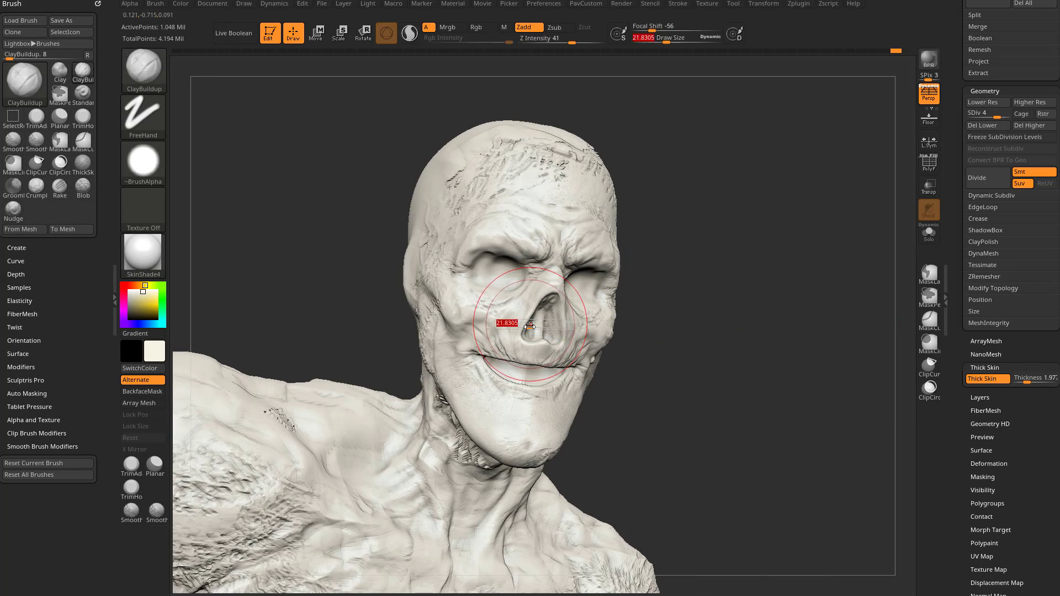
ctrl+right_drag(674, 265, 684, 298)
drag(602, 281, 558, 354)
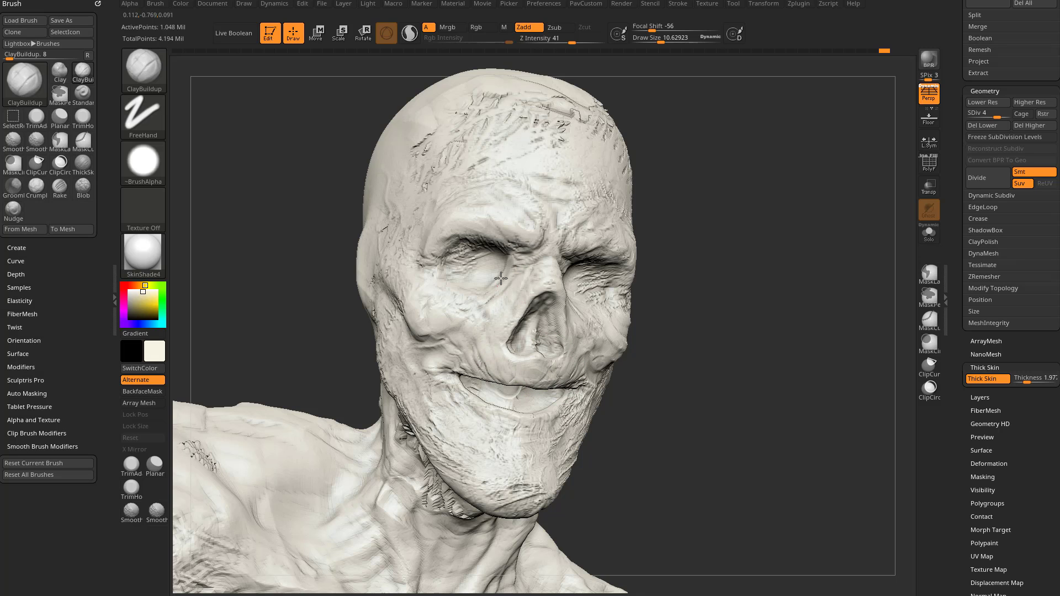
right_drag(462, 223, 585, 211)
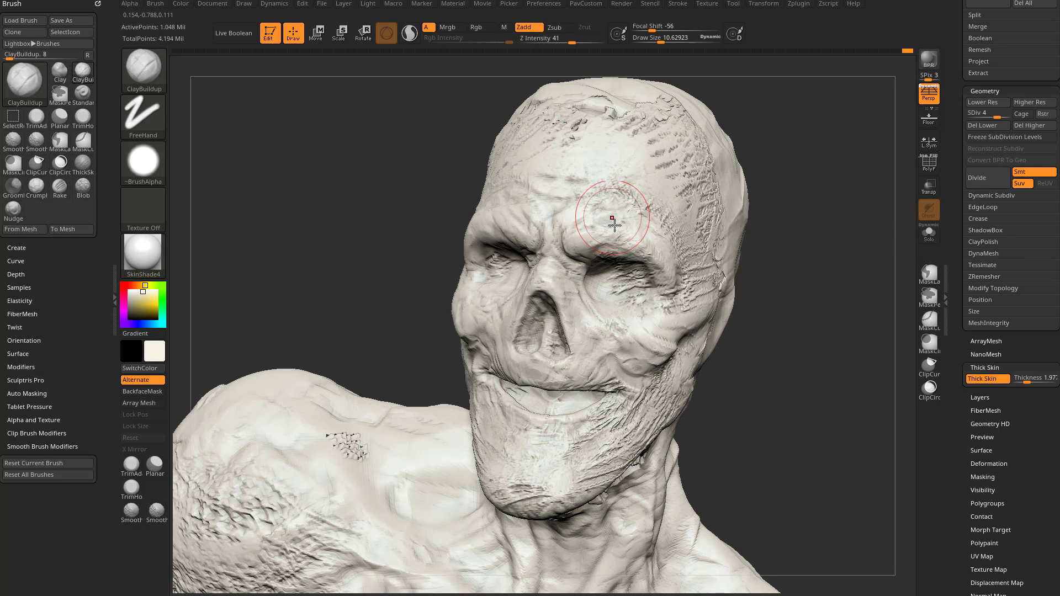
mouse_move(756, 372)
right_down()
mouse_move(522, 398)
mouse_move(532, 376)
right_up()
mouse_move(532, 413)
right_down()
mouse_move(848, 376)
mouse_move(829, 398)
mouse_move(812, 329)
mouse_move(788, 350)
mouse_move(822, 351)
mouse_move(858, 307)
right_up()
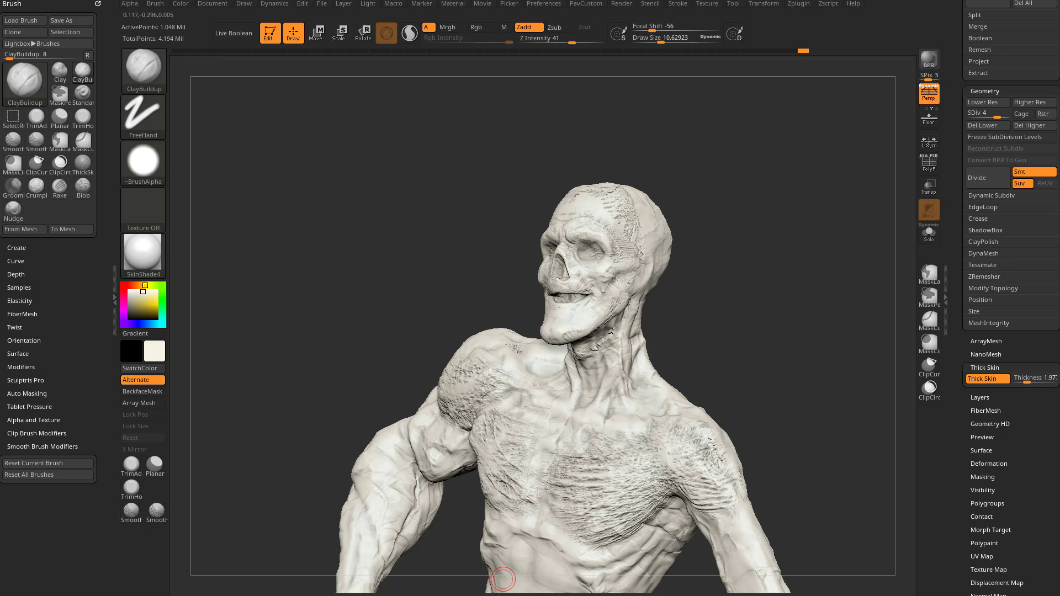
Step: Switch to the browser, open the YouTube video on the ZBrush 2021.5 clay maquette and bronze statue, and skim its first part
drag(457, 579, 435, 82)
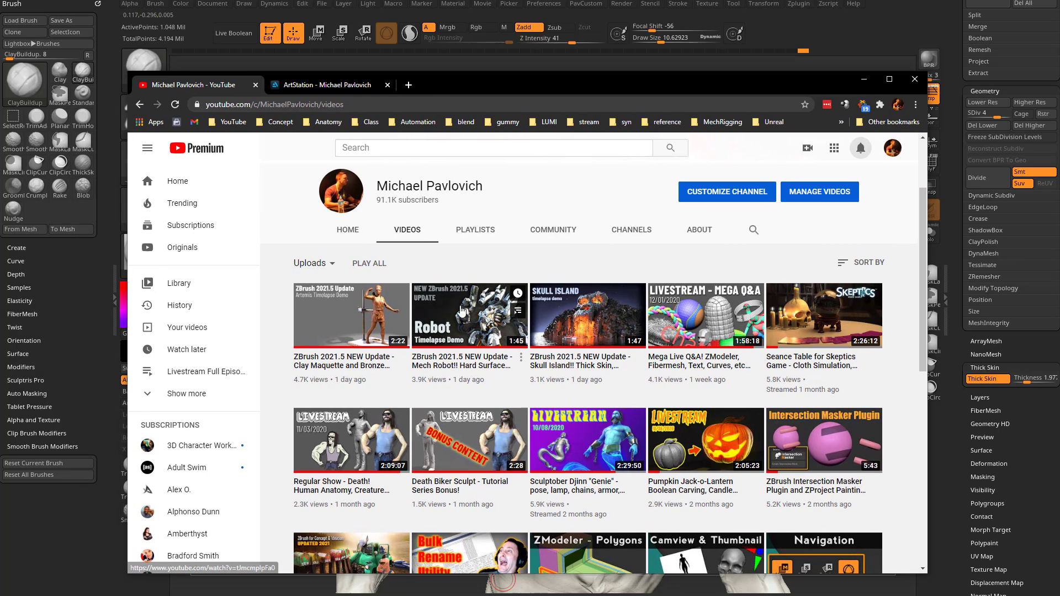
click(354, 319)
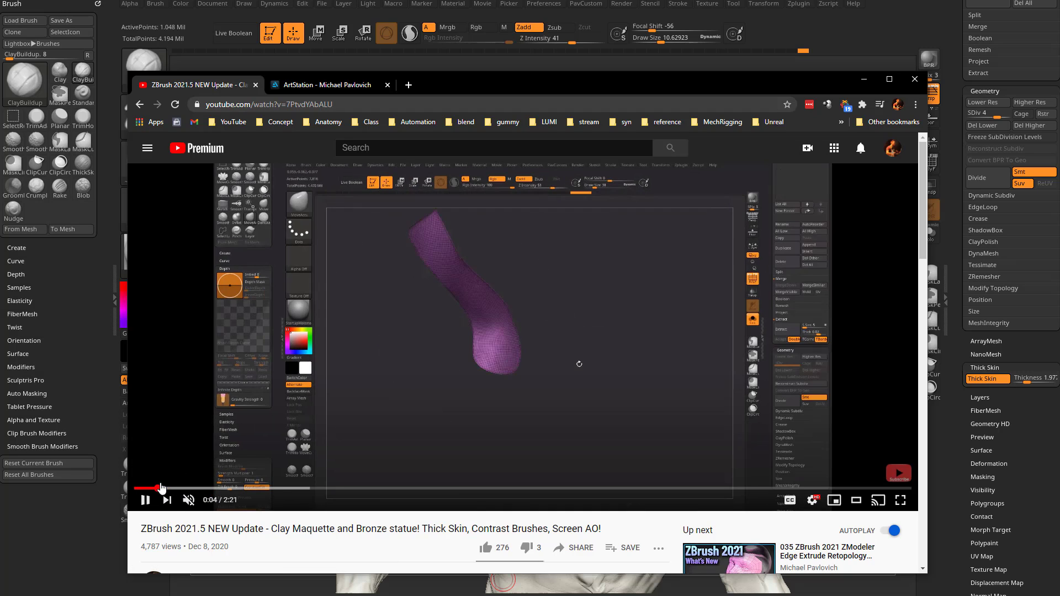
click(228, 489)
click(288, 489)
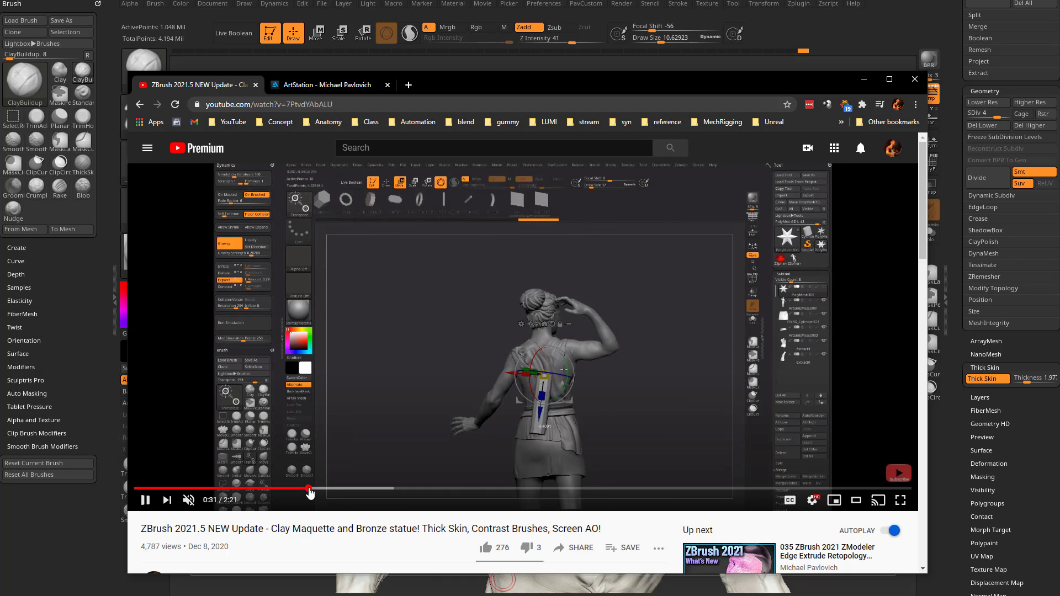
drag(309, 493, 638, 488)
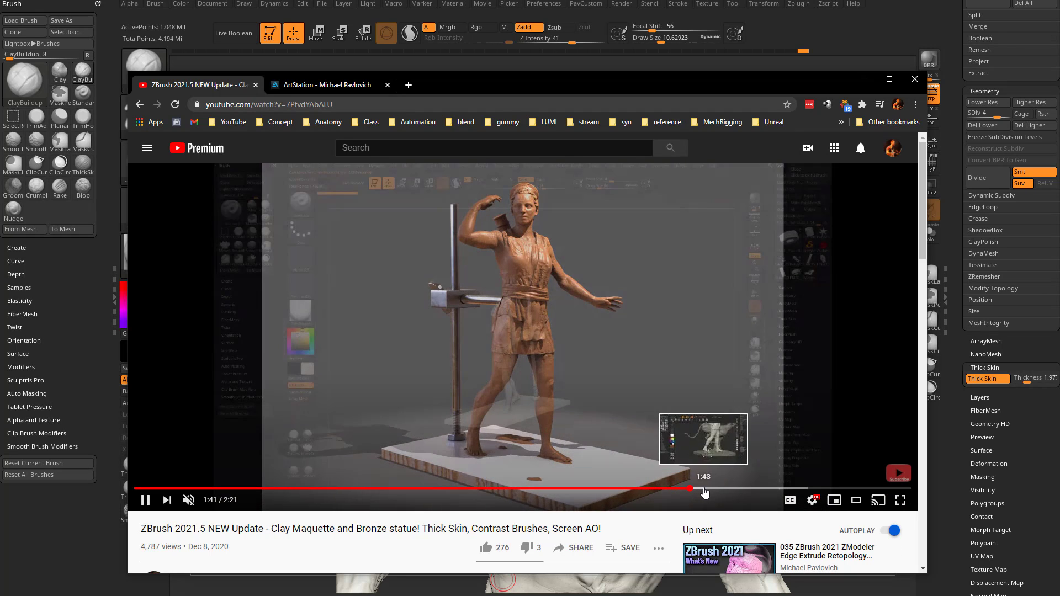
Step: Skim the video's Contrast Deformer and Contrast Brushes sections through to the finished bronze statue, and return to ZBrush
click(703, 490)
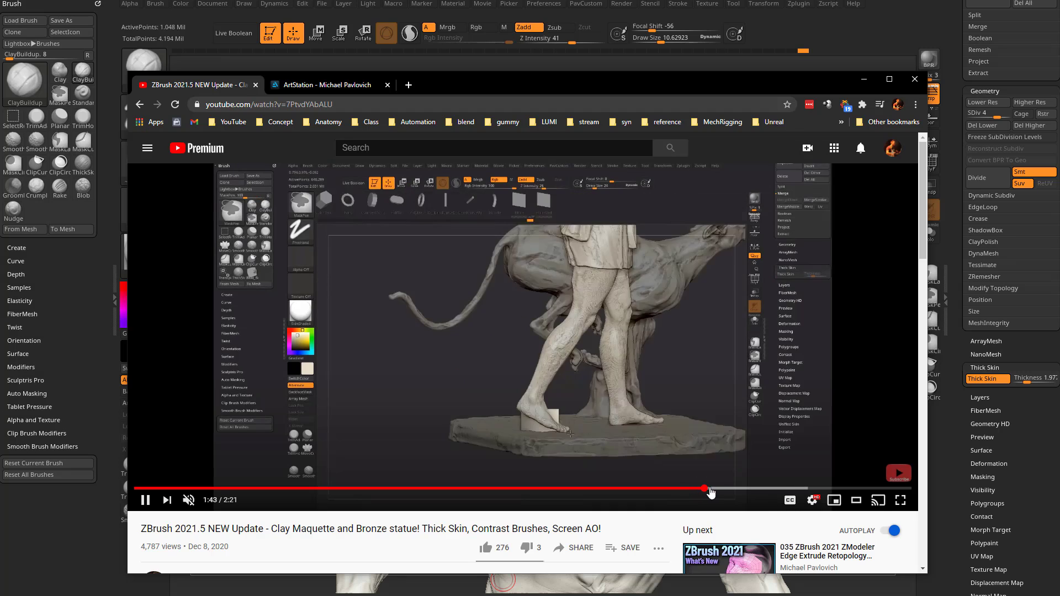
click(757, 490)
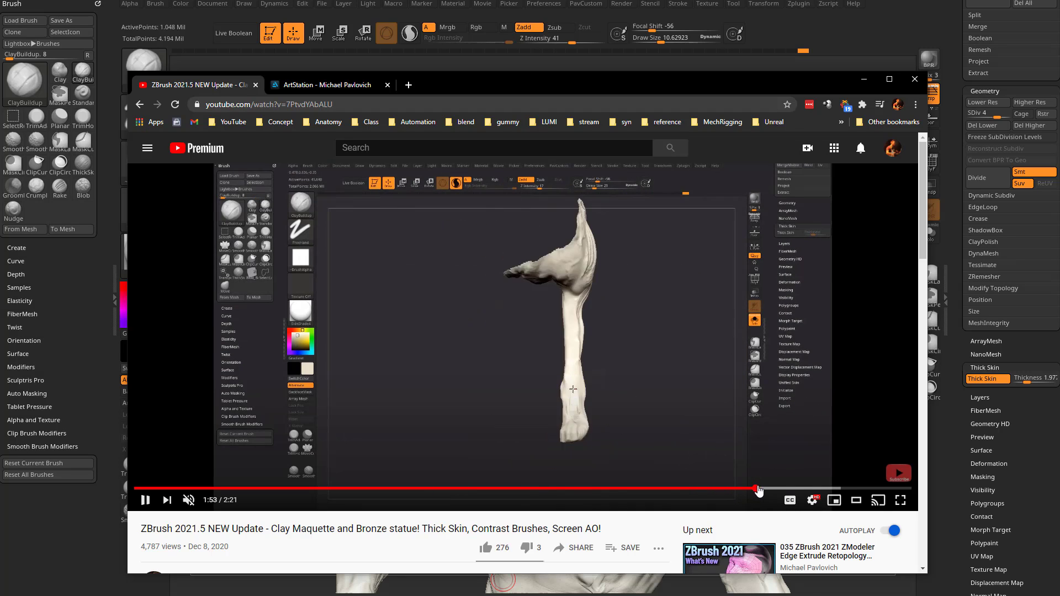
click(780, 489)
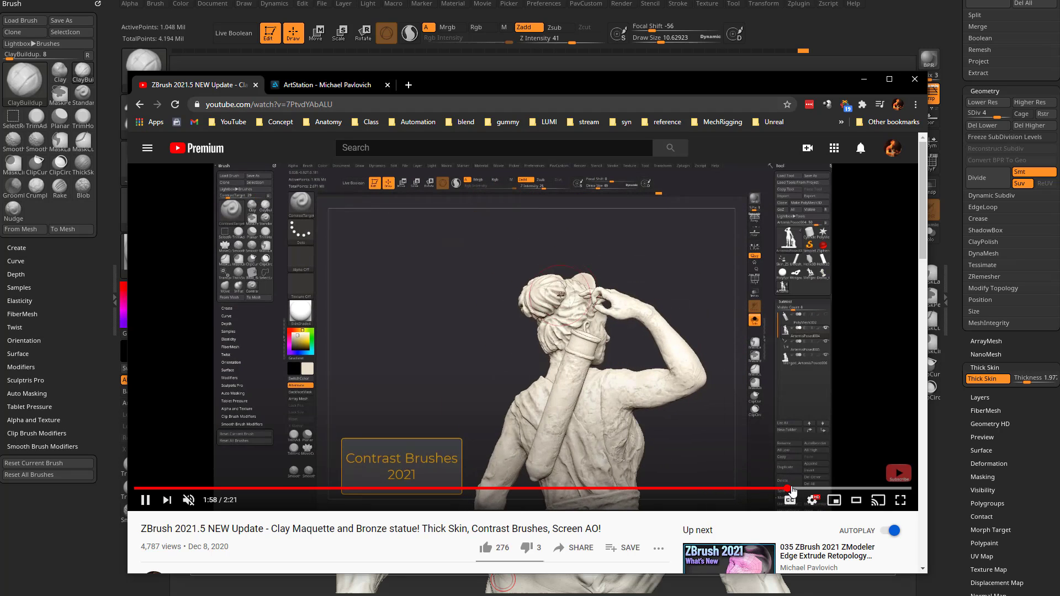
click(771, 489)
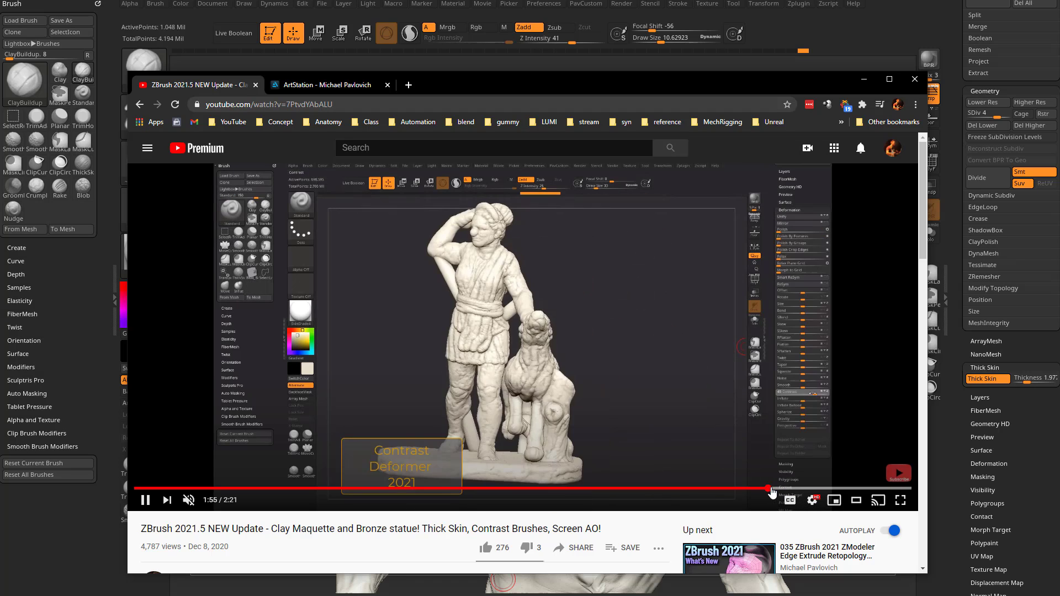
click(783, 490)
click(817, 489)
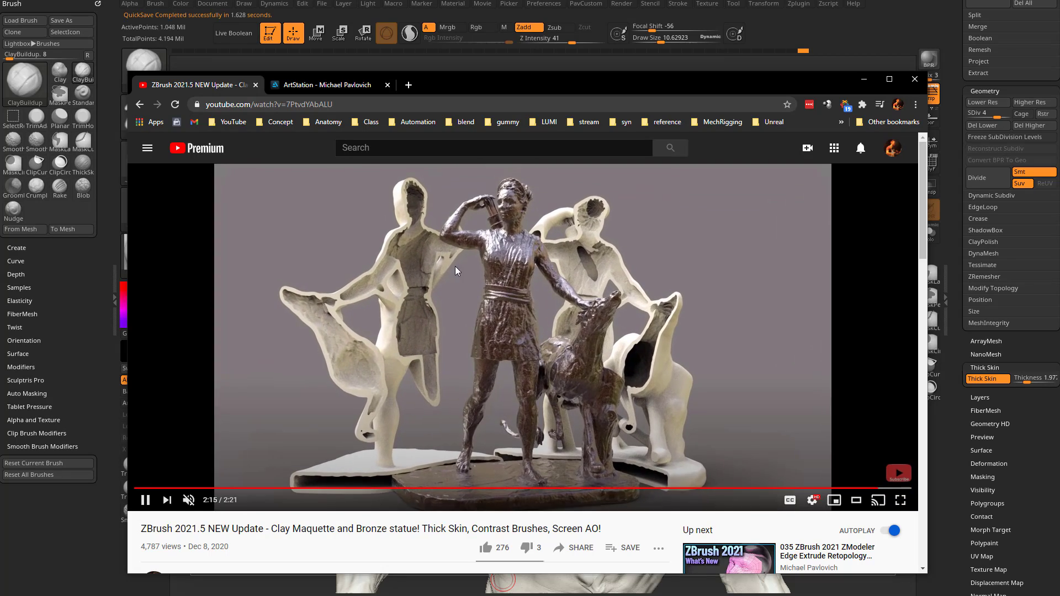
drag(446, 86, 475, 595)
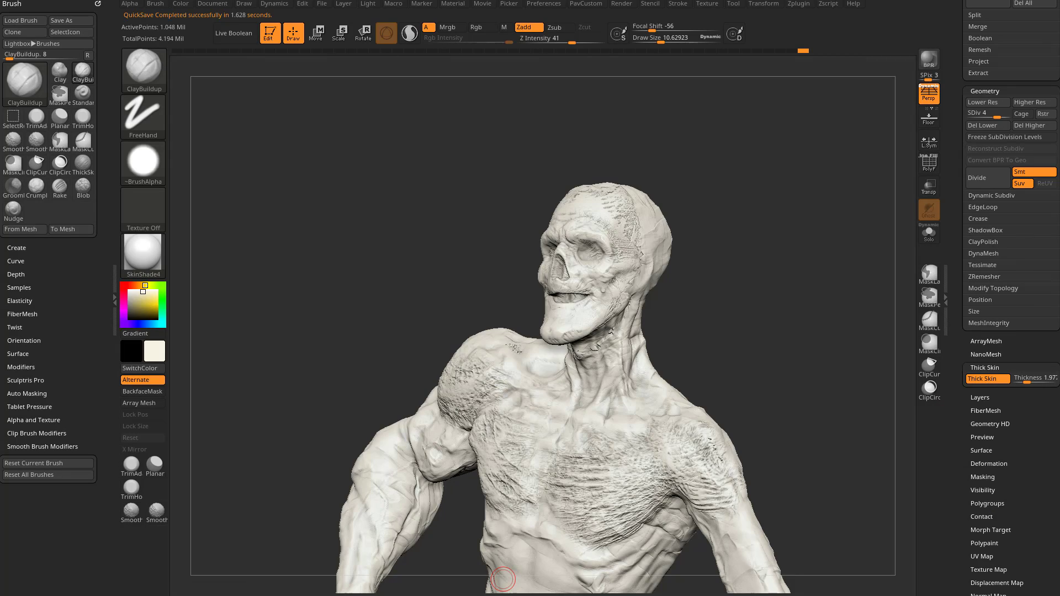